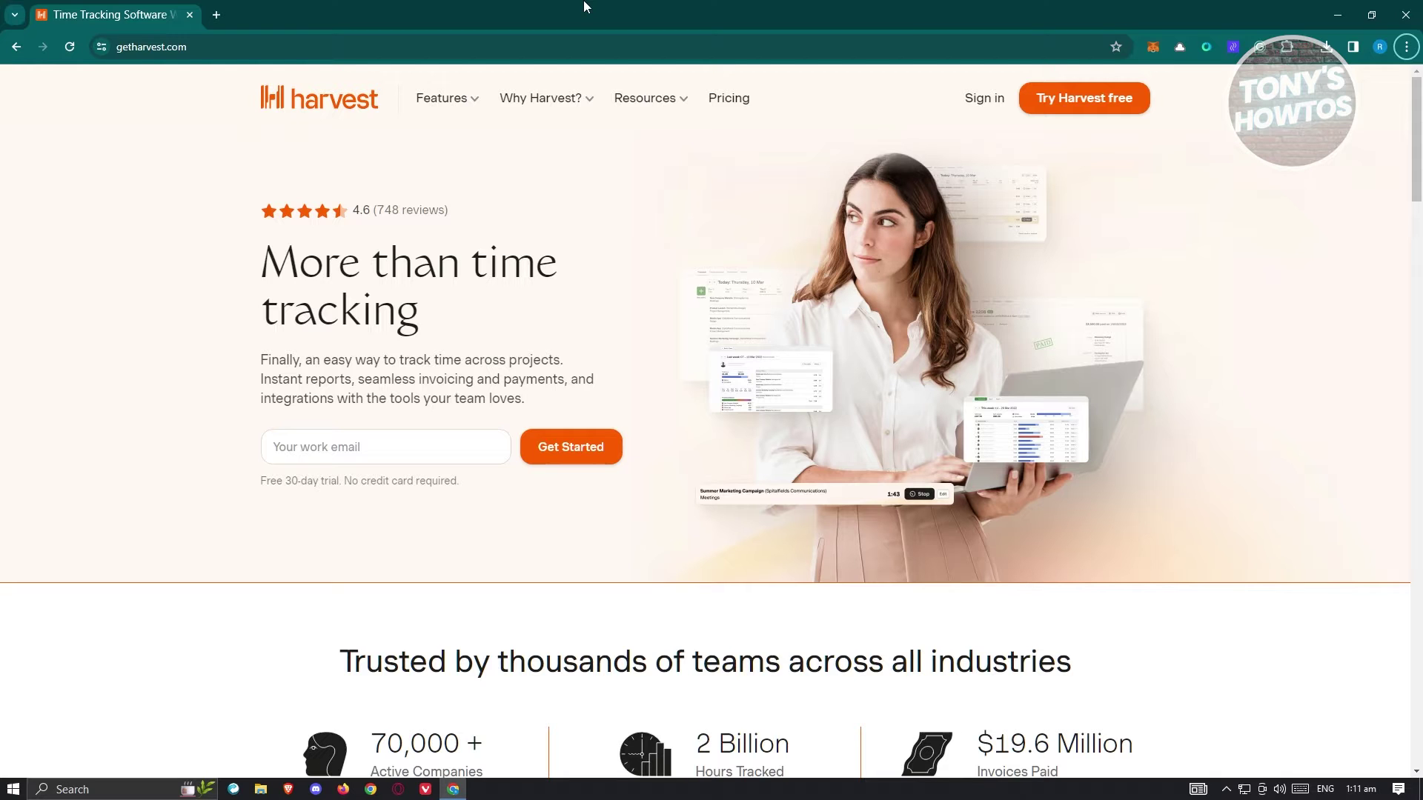
- Browse the Harvest site, review the Free and Pro pricing plans, and start the free trial sign-up
{"action": "scroll", "coordinate": [847, 279], "scroll_direction": "down", "scroll_amount": 5}
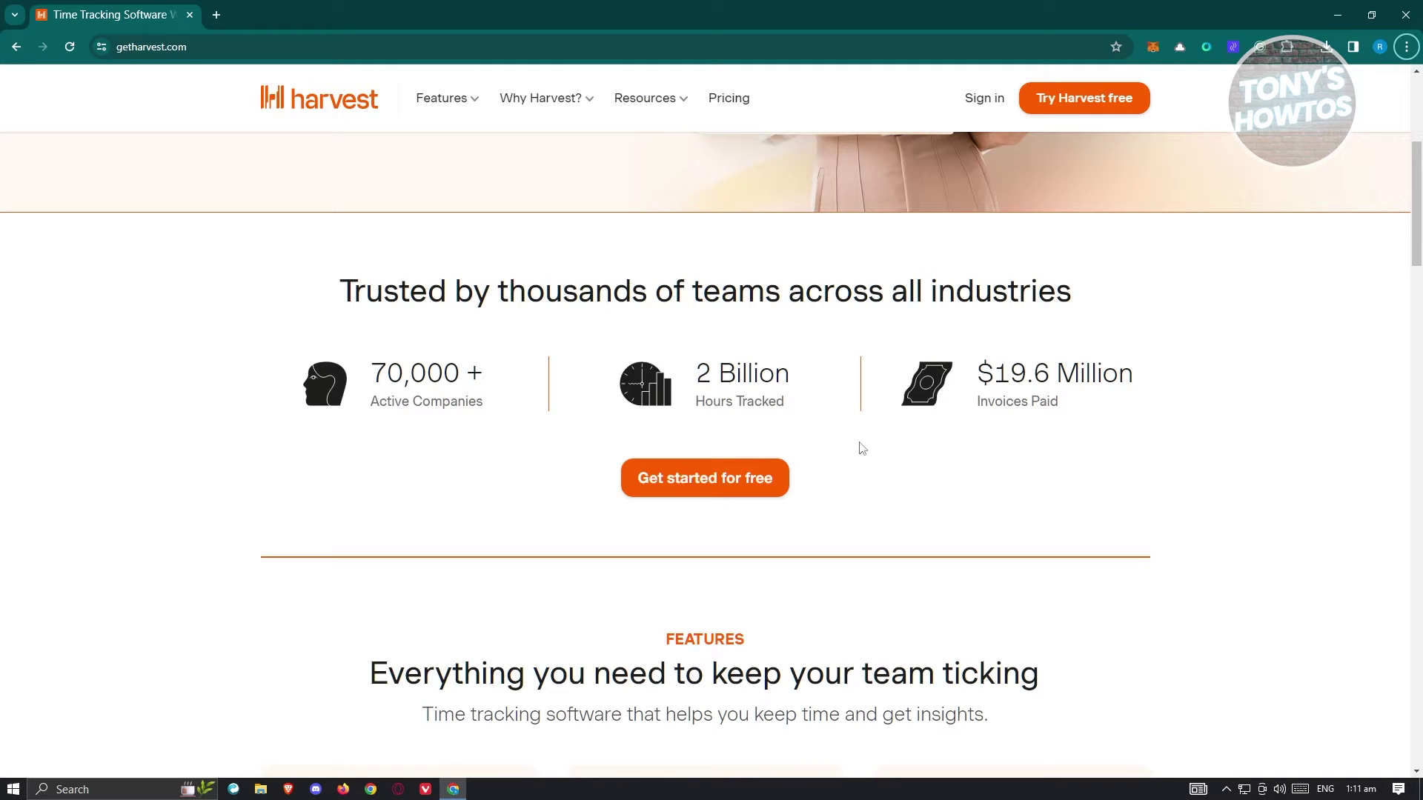
{"action": "scroll", "coordinate": [1178, 467], "scroll_direction": "down", "scroll_amount": 7}
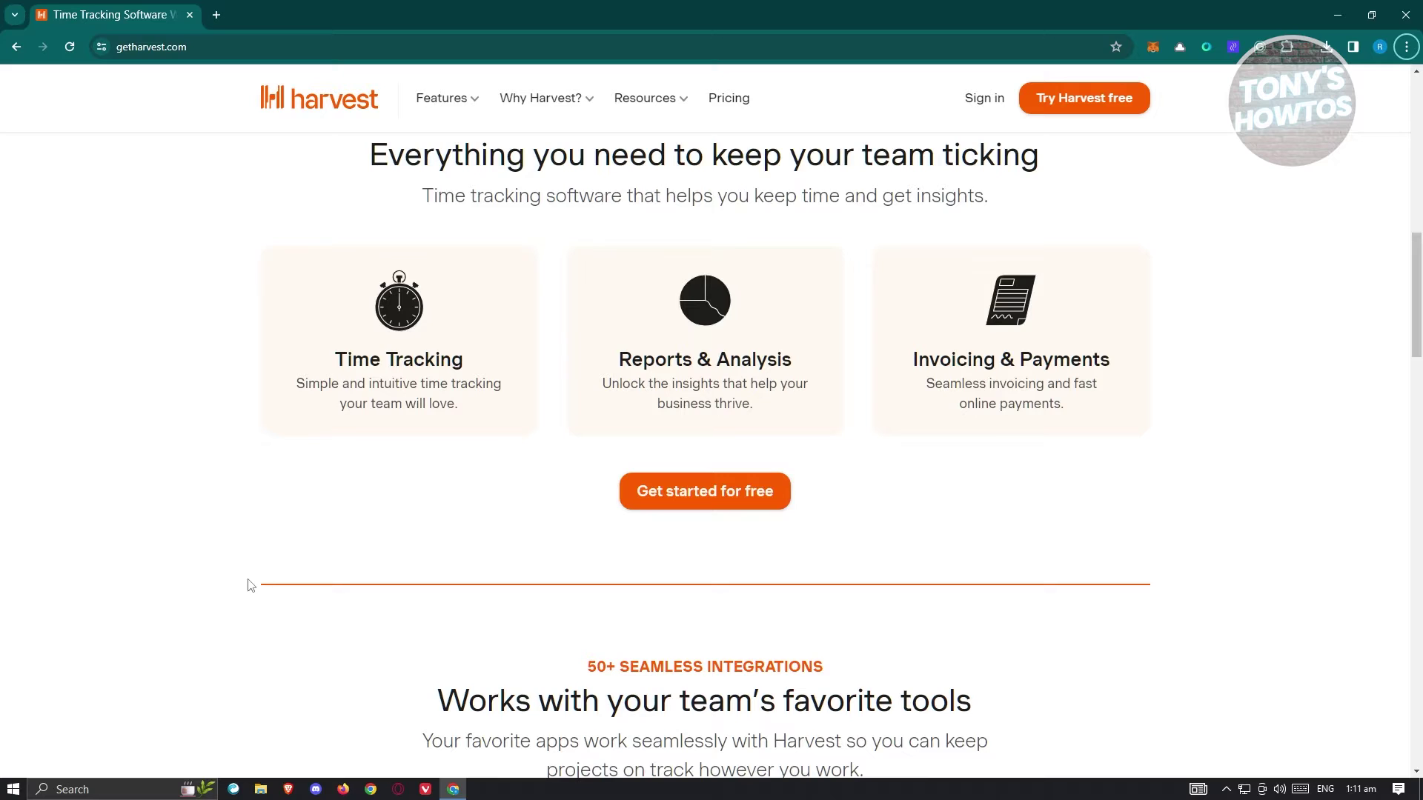
{"action": "scroll", "coordinate": [249, 584], "scroll_direction": "down", "scroll_amount": 2}
{"action": "scroll", "coordinate": [251, 585], "scroll_direction": "down", "scroll_amount": 5}
{"action": "scroll", "coordinate": [251, 576], "scroll_direction": "up", "scroll_amount": 1}
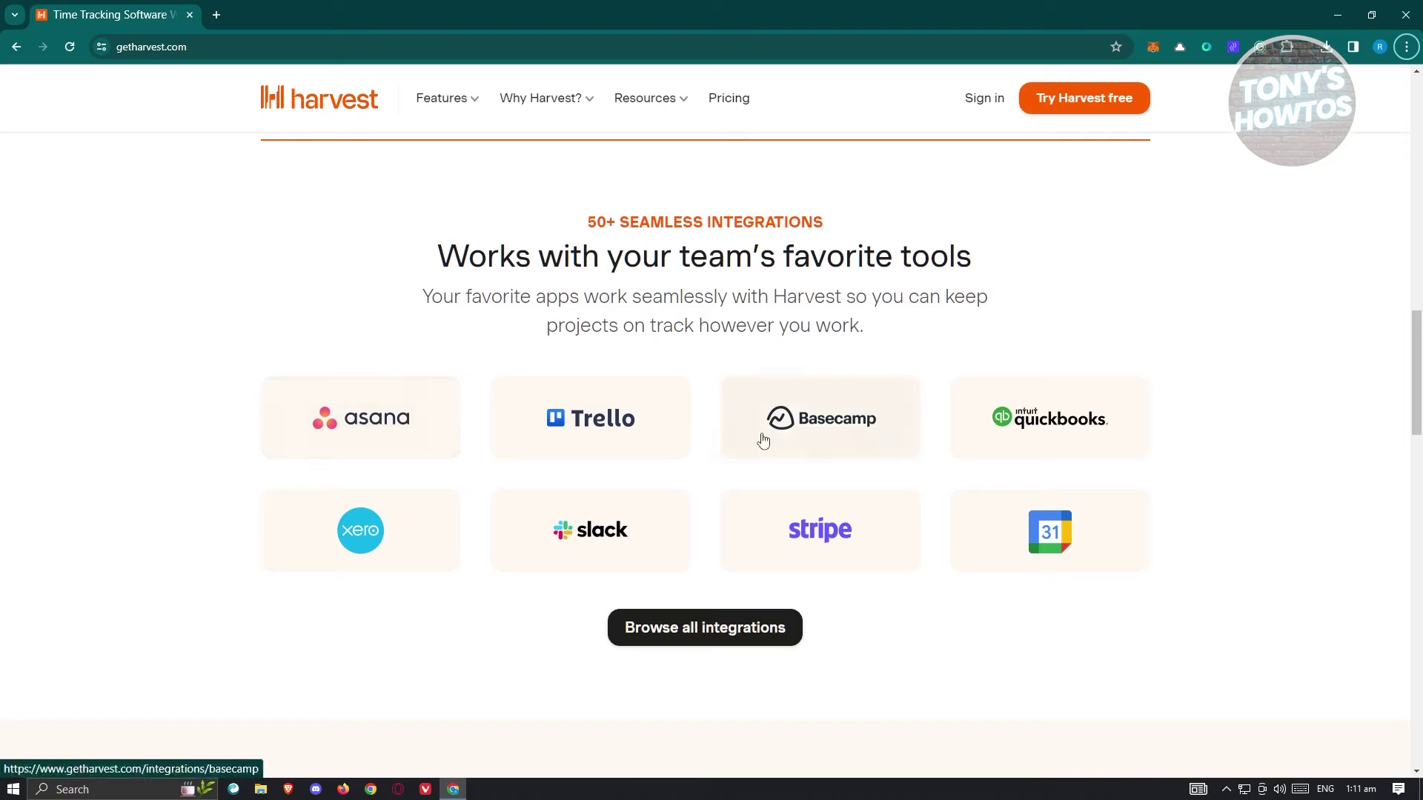
{"action": "scroll", "coordinate": [1134, 508], "scroll_direction": "down", "scroll_amount": 8}
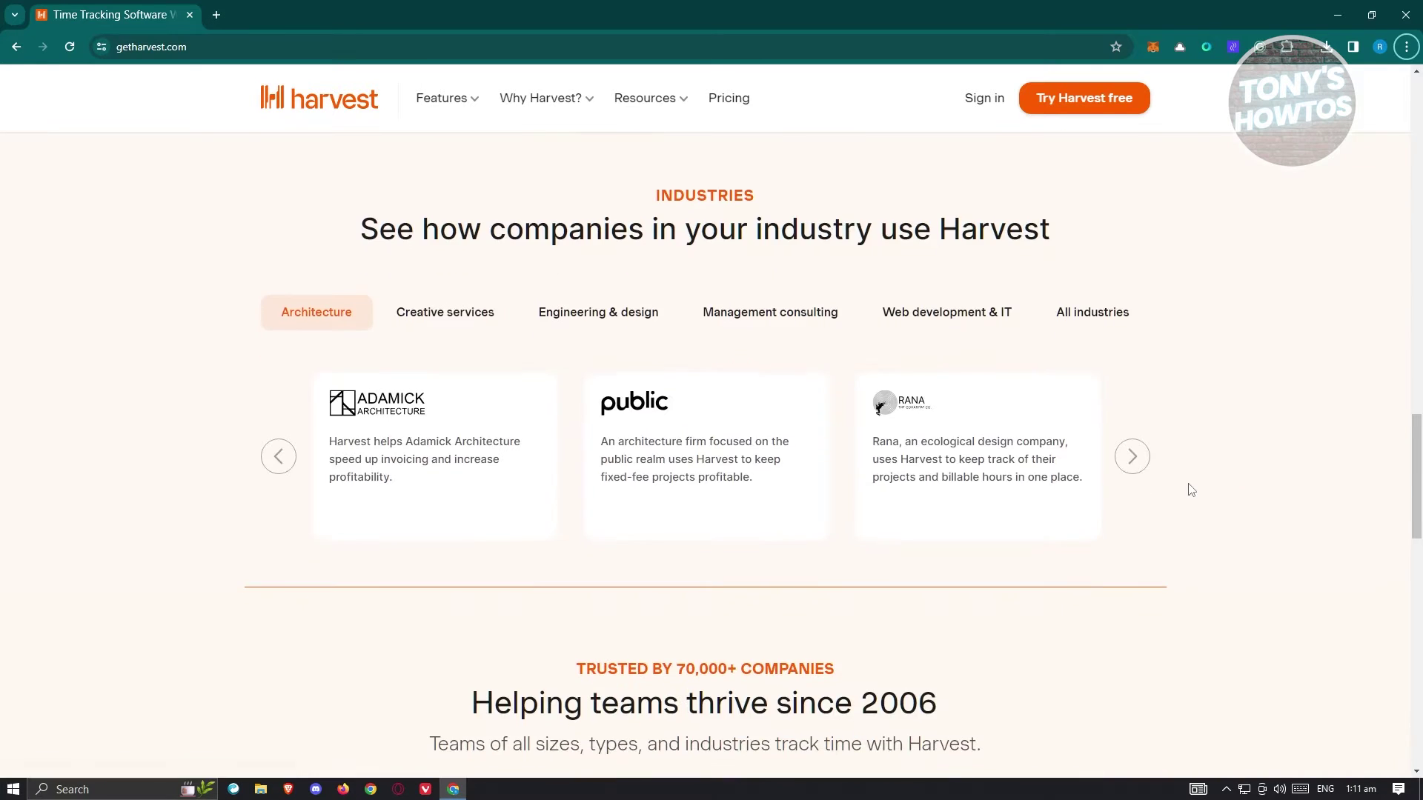
{"action": "scroll", "coordinate": [1207, 474], "scroll_direction": "down", "scroll_amount": 5}
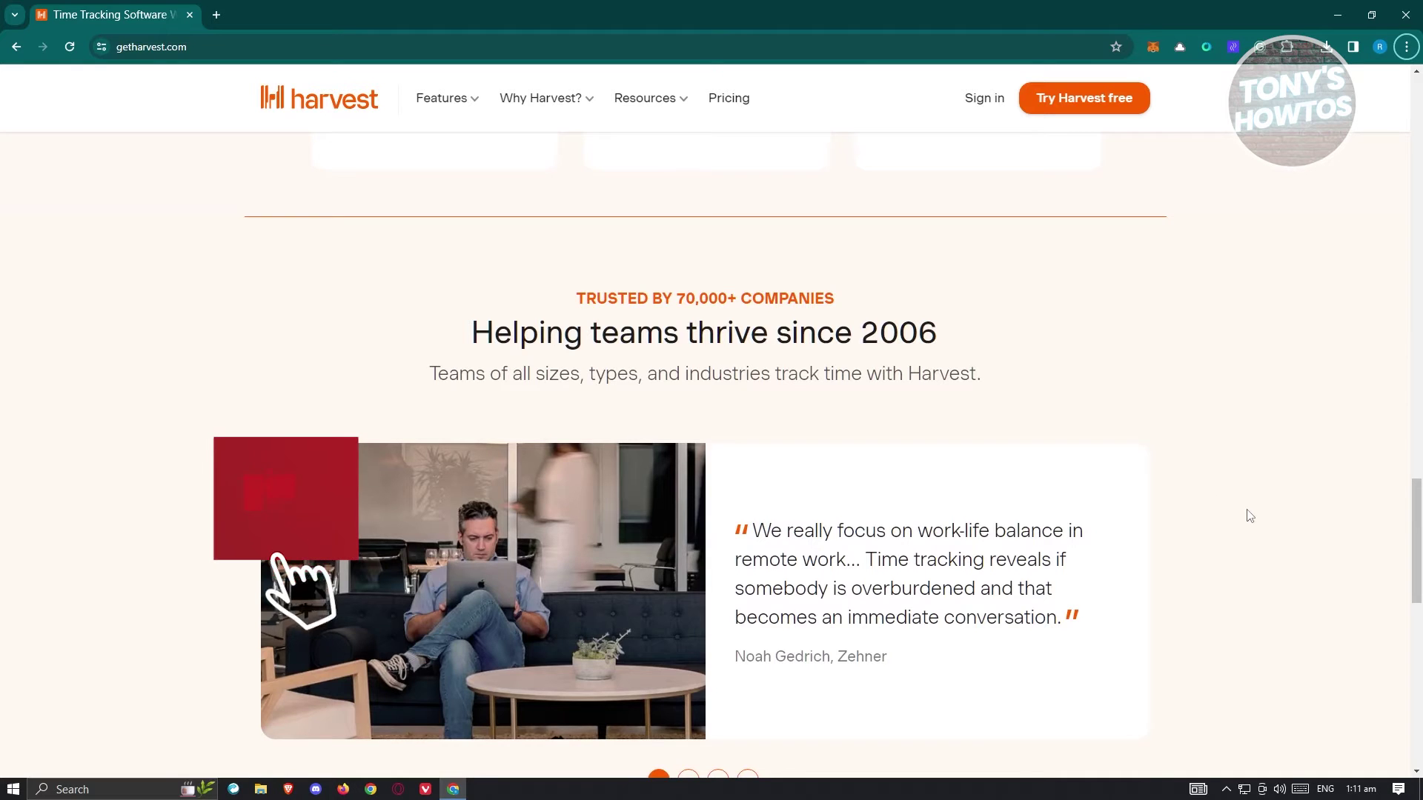
{"action": "scroll", "coordinate": [845, 339], "scroll_direction": "up", "scroll_amount": 4}
{"action": "scroll", "coordinate": [845, 338], "scroll_direction": "up", "scroll_amount": 15}
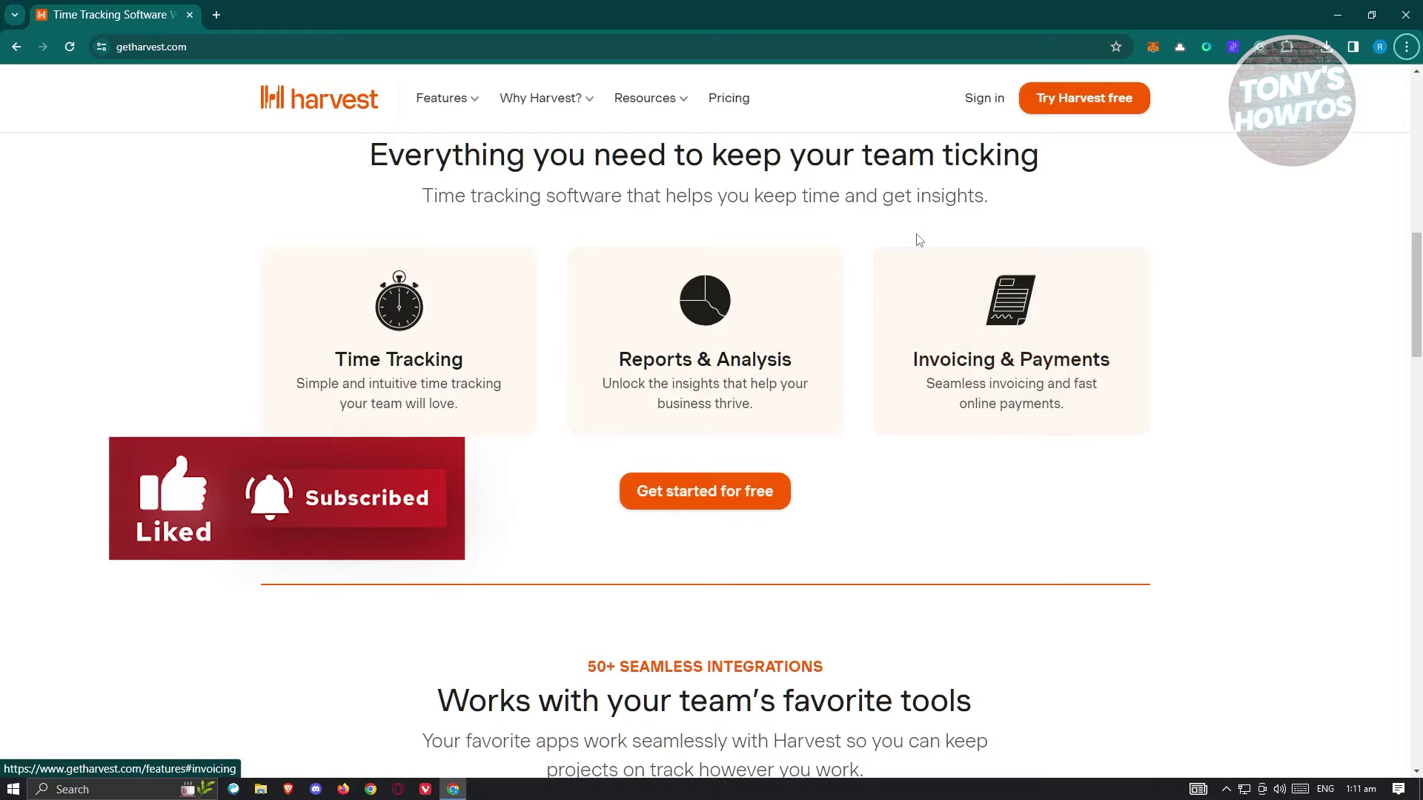
{"action": "scroll", "coordinate": [730, 106], "scroll_direction": "up", "scroll_amount": 10}
{"action": "left_click", "coordinate": [723, 100]}
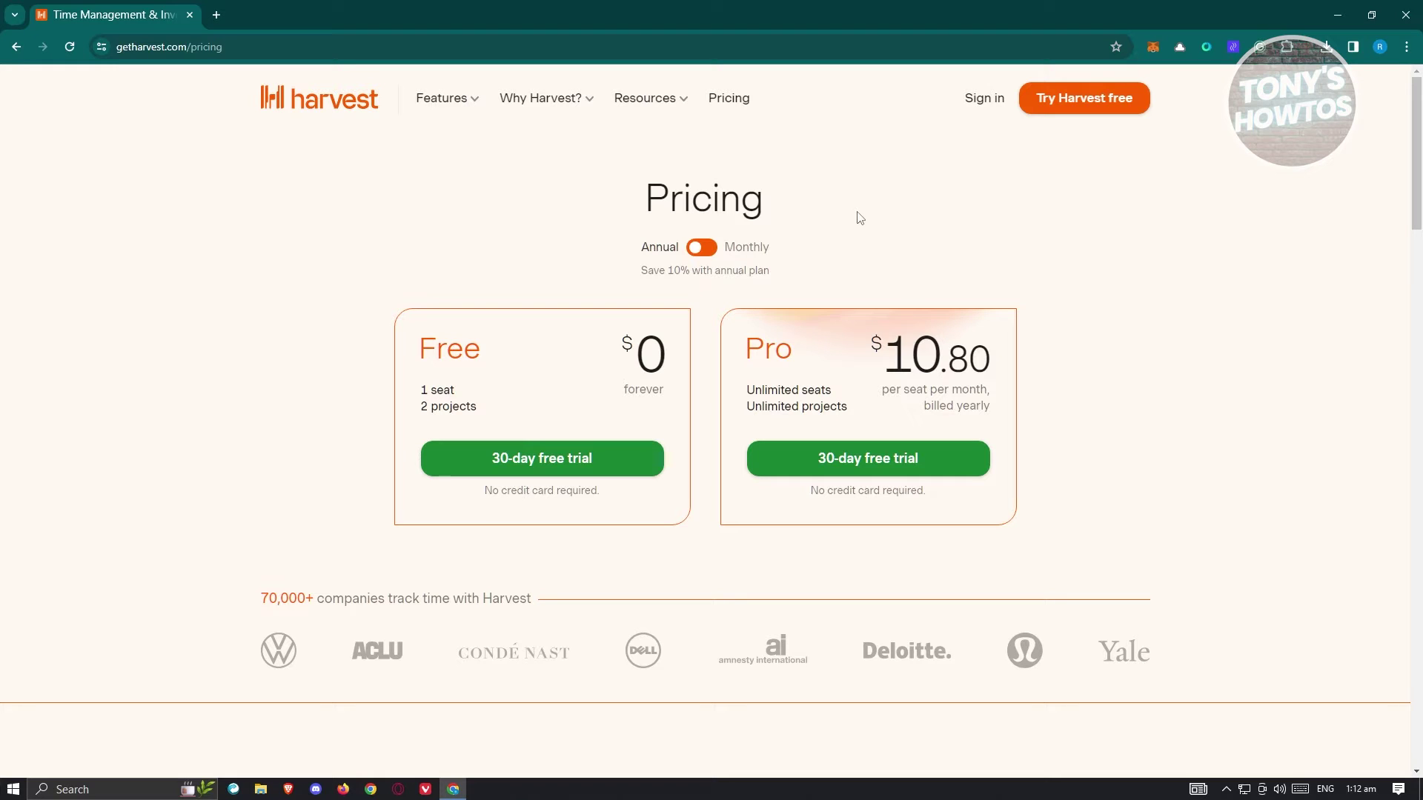
{"action": "left_click", "coordinate": [1105, 109]}
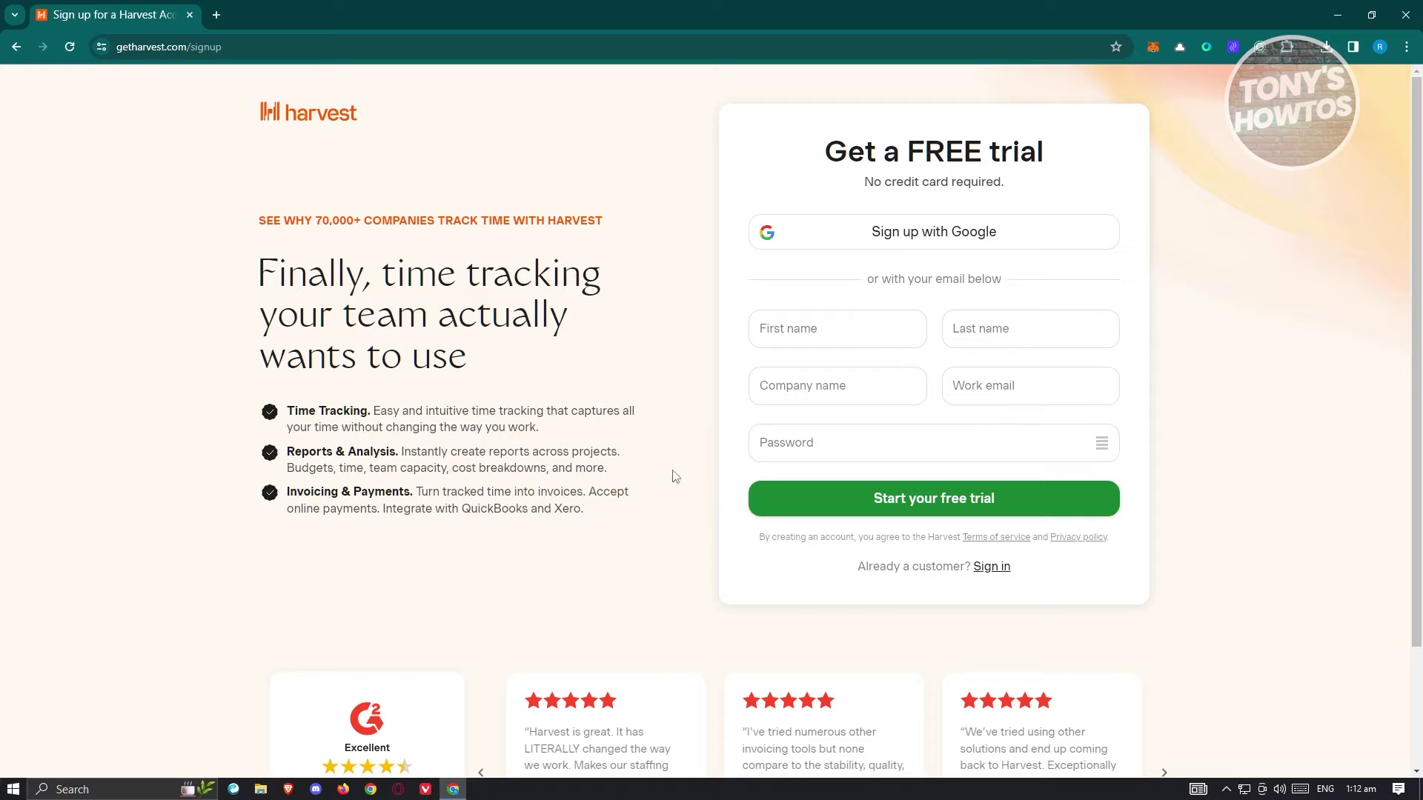
- Sign up with a Google account and create the account with company name 'renz shop'
{"action": "left_click", "coordinate": [975, 238]}
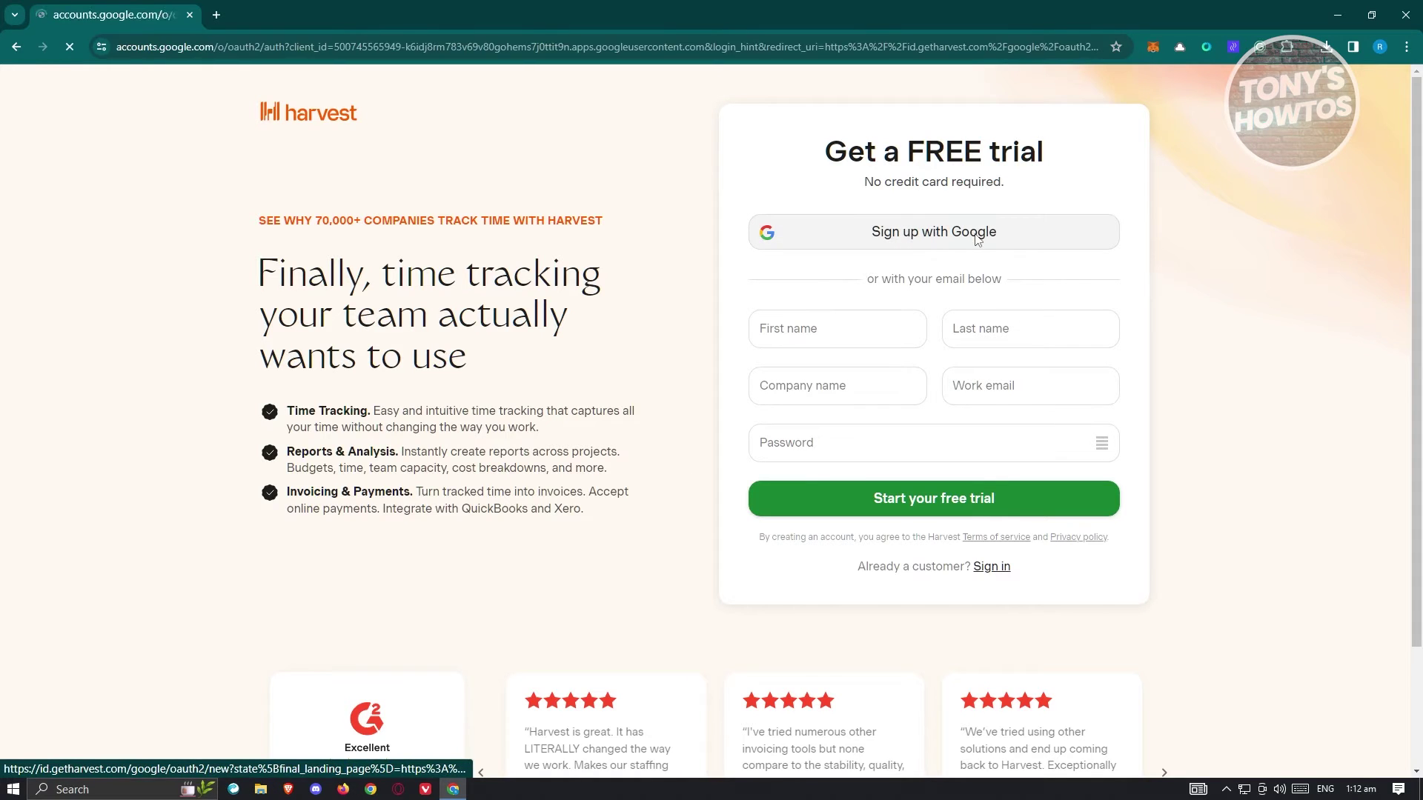
{"action": "left_click", "coordinate": [918, 349]}
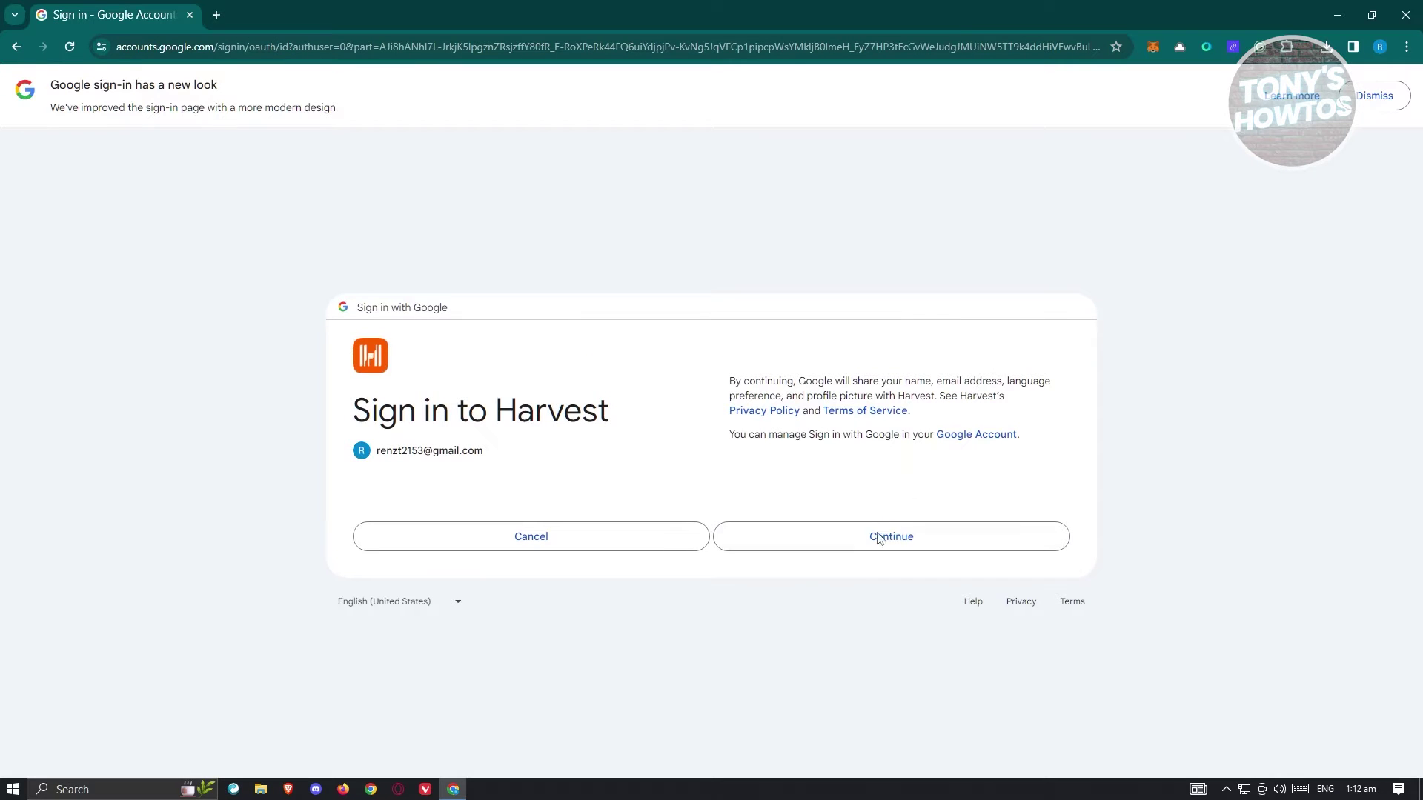
{"action": "left_click", "coordinate": [814, 557]}
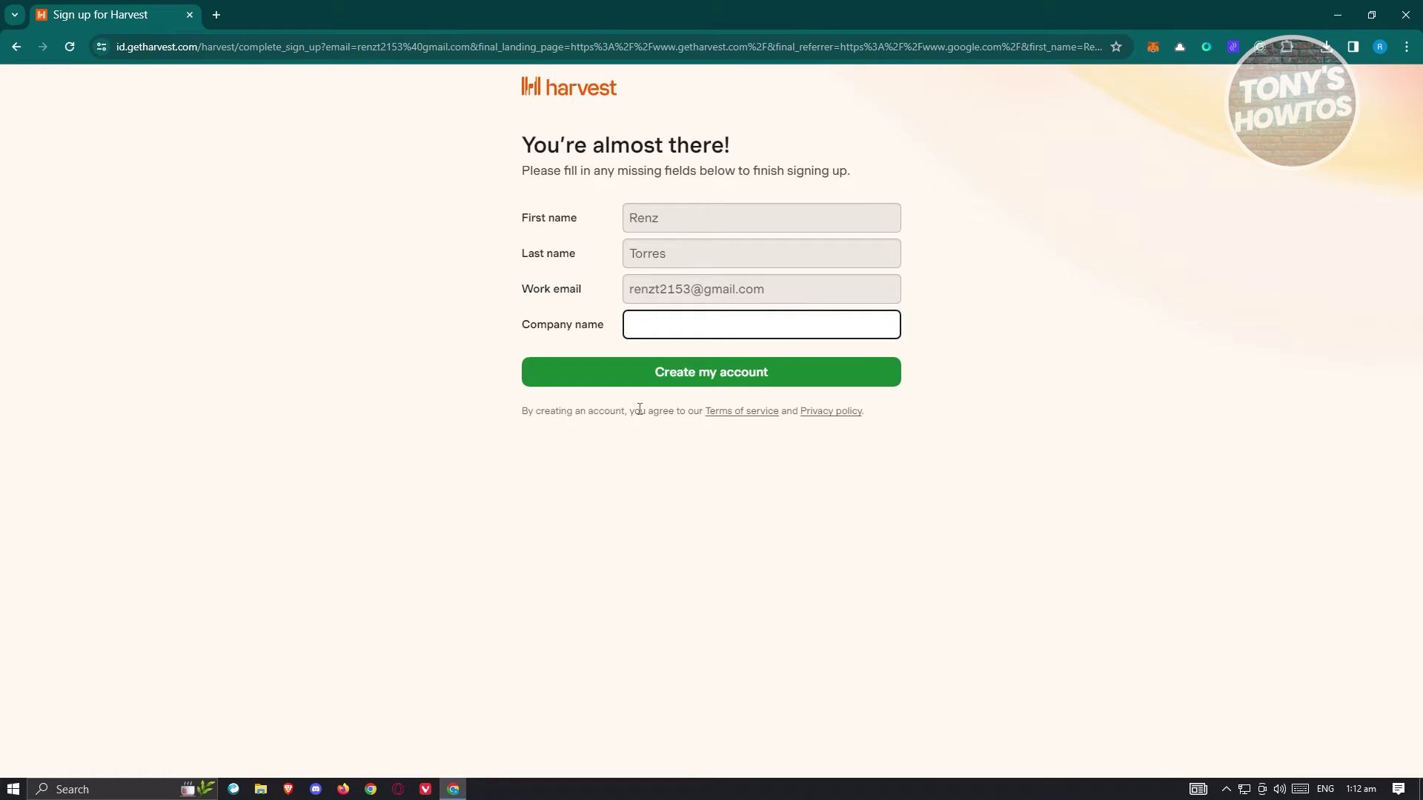
{"action": "type", "text": "re"}
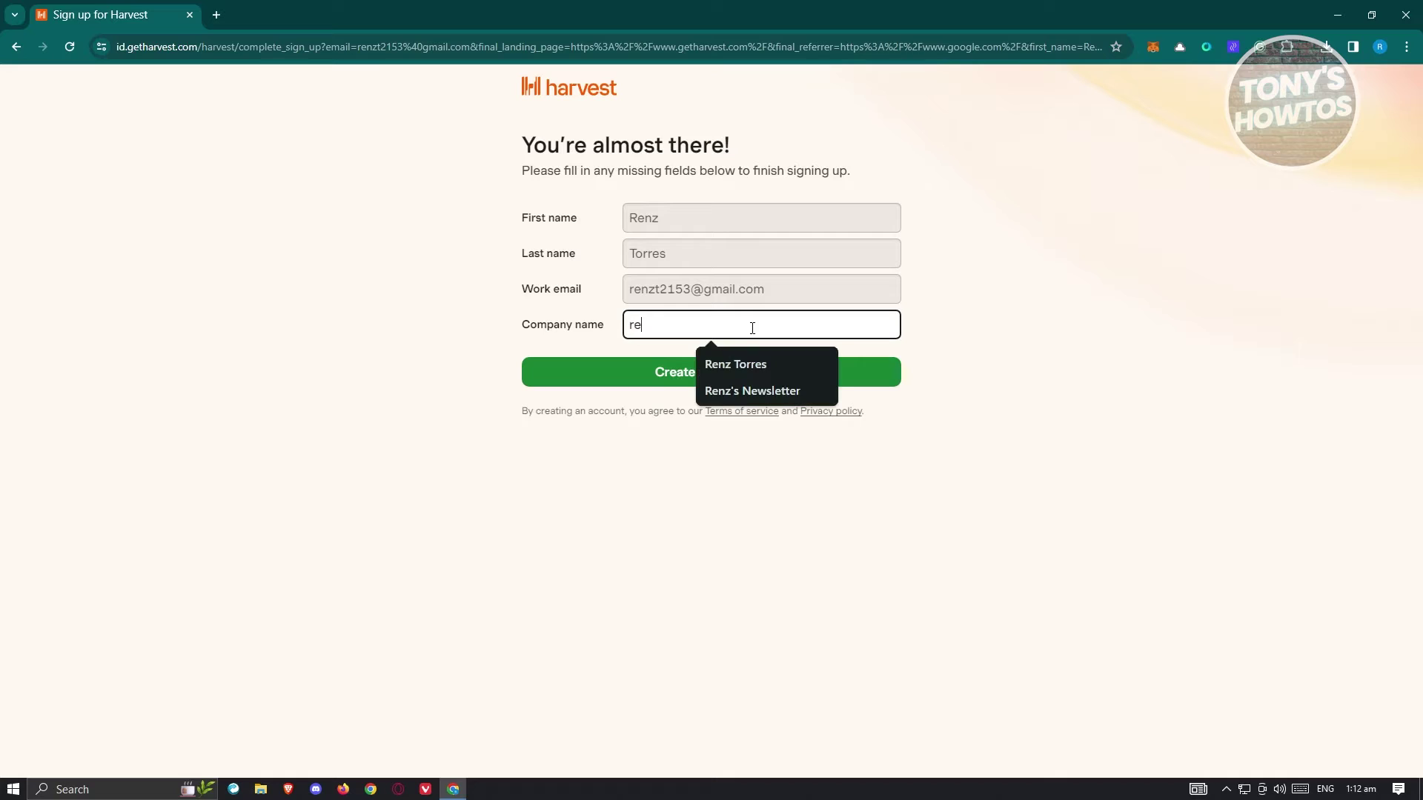
{"action": "type", "text": "nz shop"}
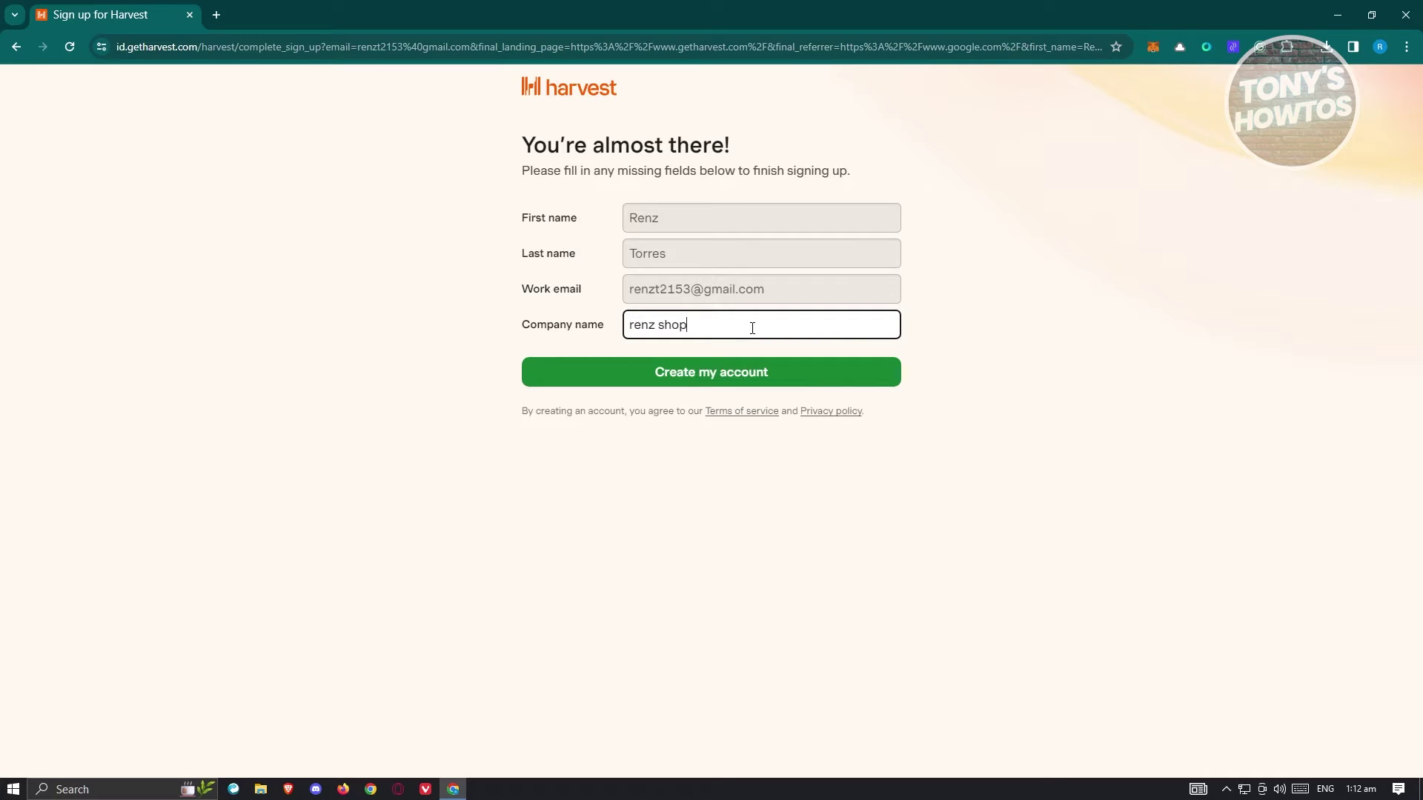
{"action": "left_click", "coordinate": [705, 363]}
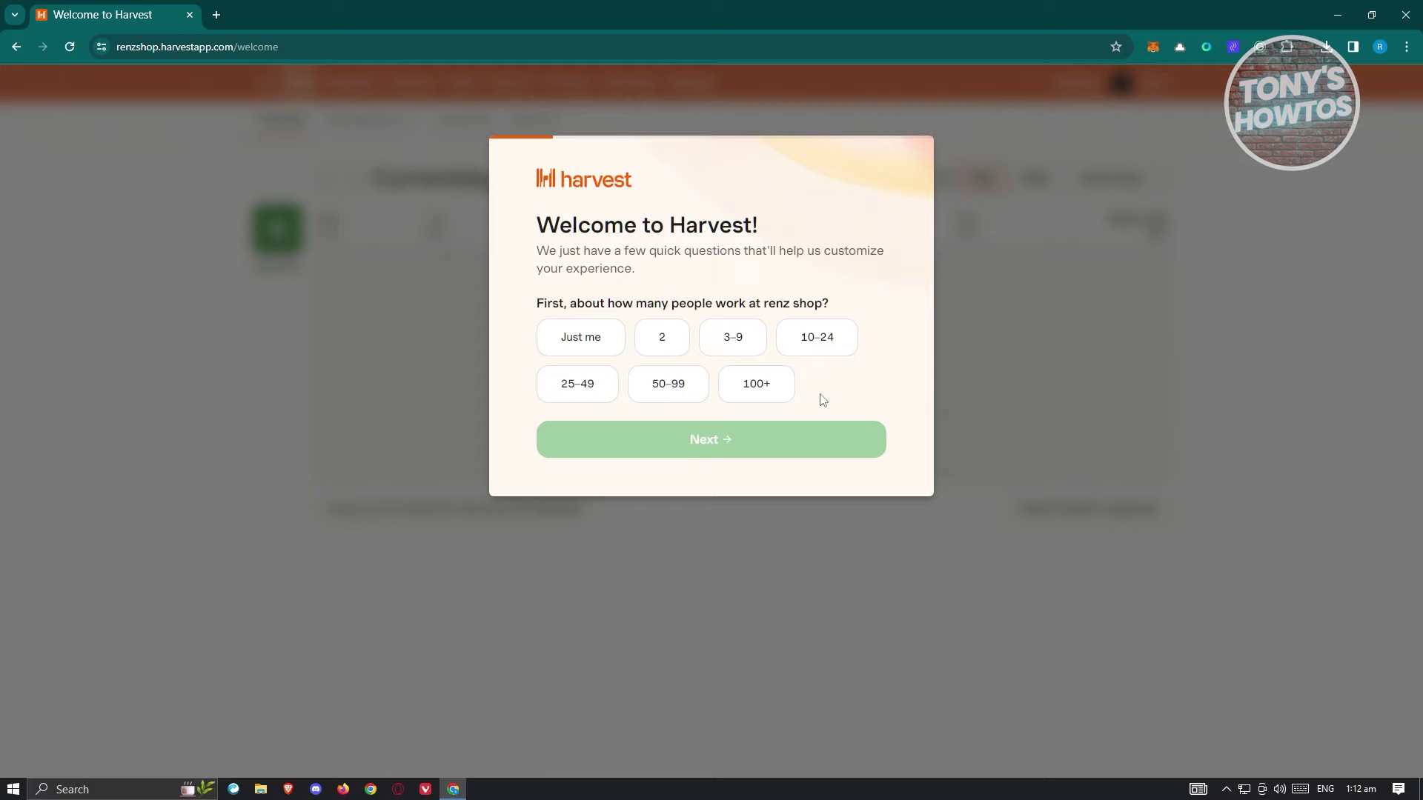
- Set team size to Just me and choose the billable-time and evidence-of-work goals
{"action": "left_click", "coordinate": [578, 350]}
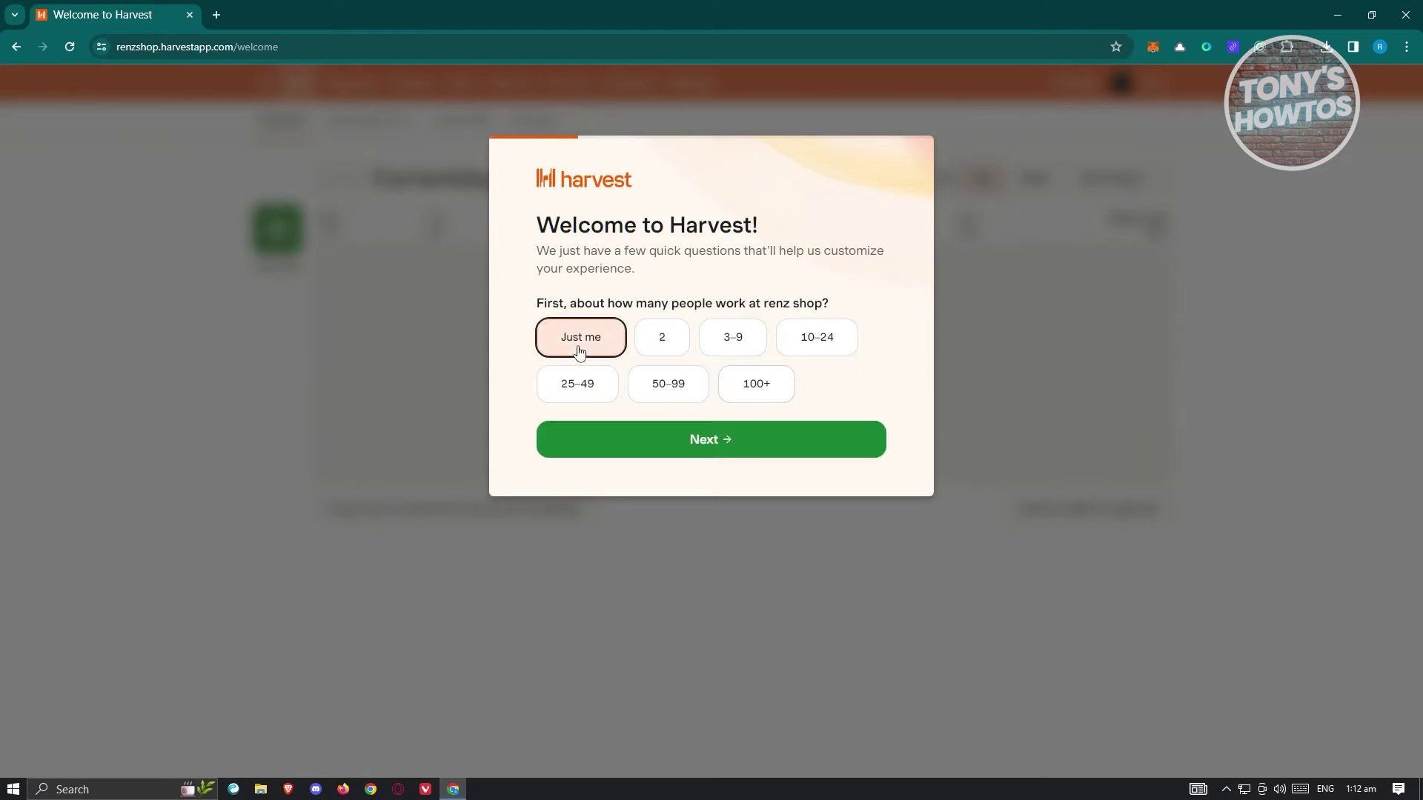
{"action": "left_click", "coordinate": [691, 454]}
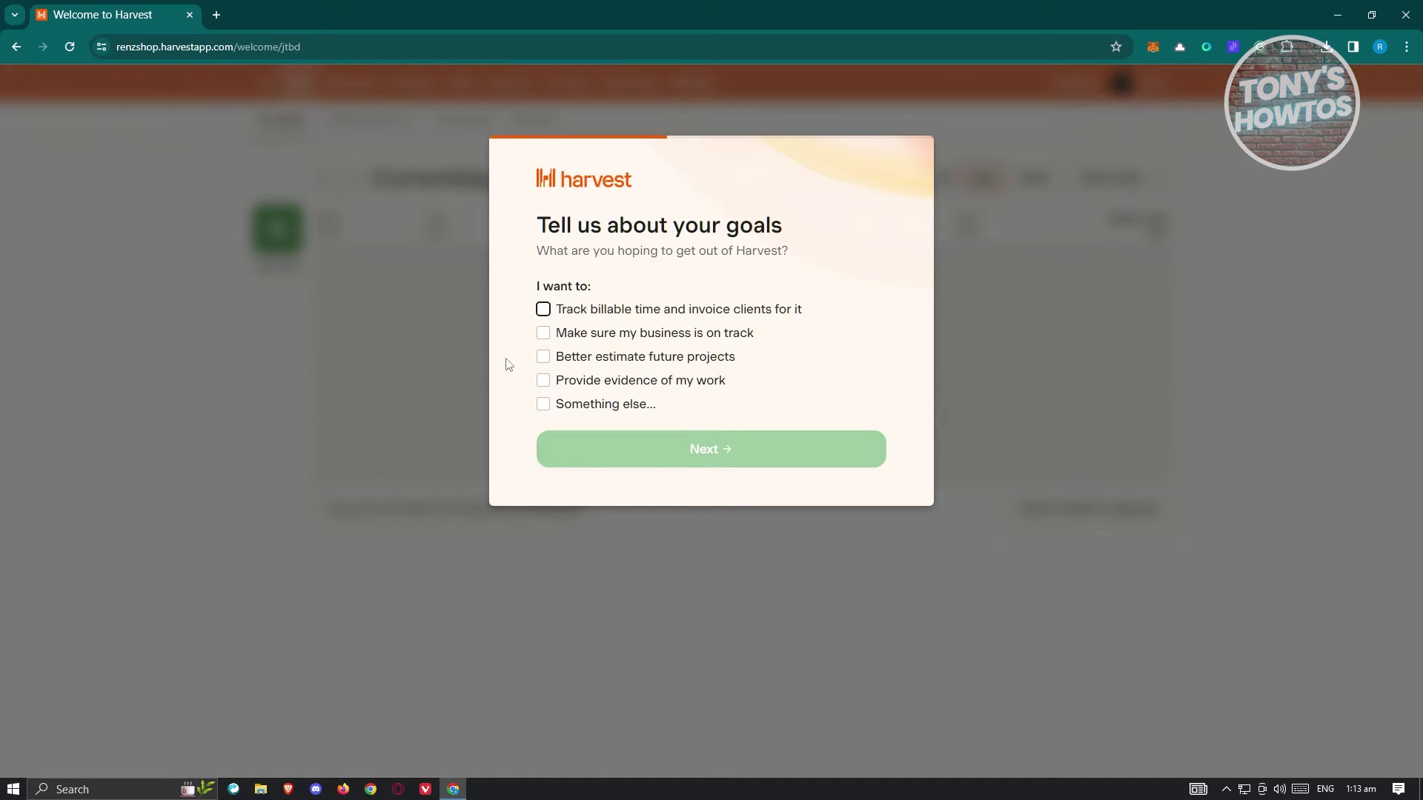
{"action": "left_click", "coordinate": [545, 311]}
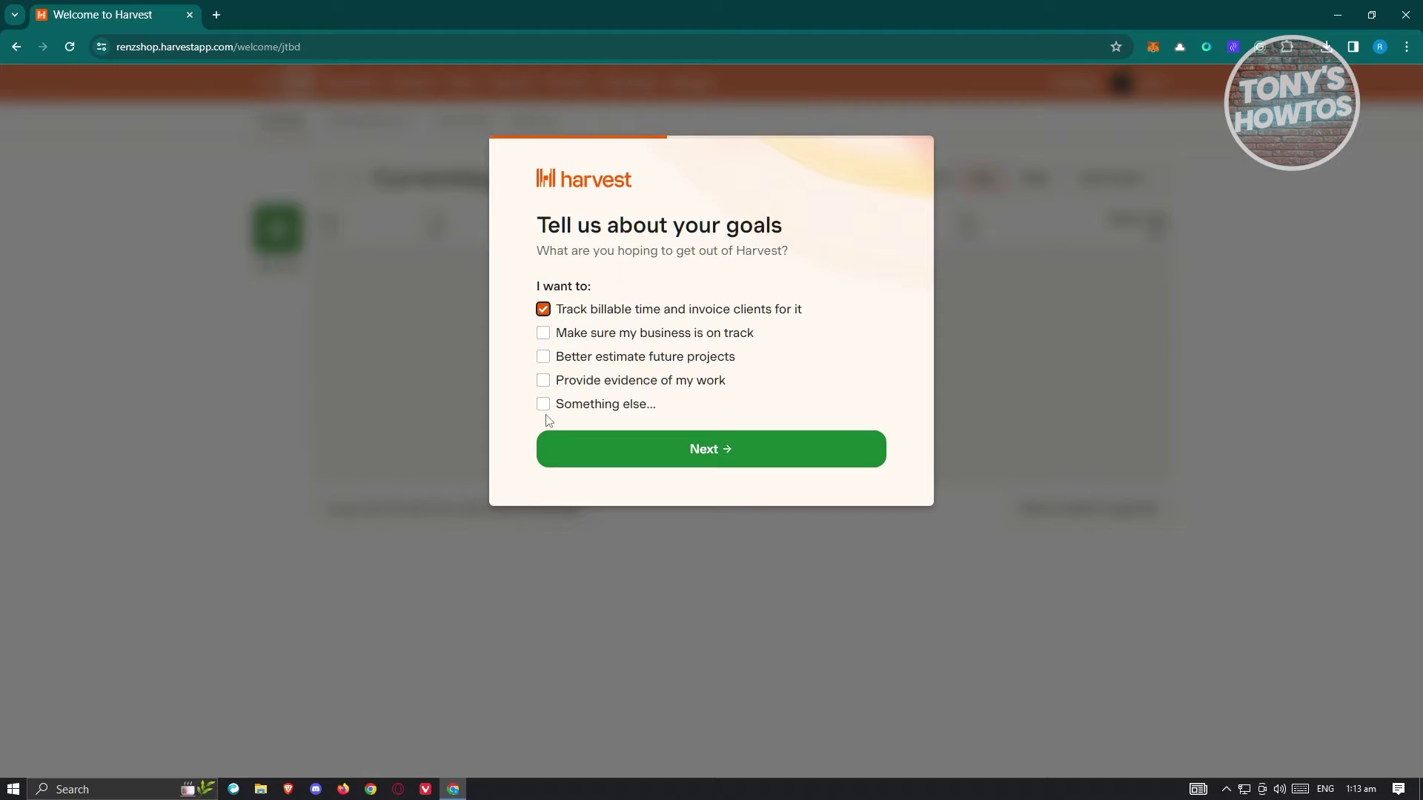
{"action": "left_click", "coordinate": [544, 380]}
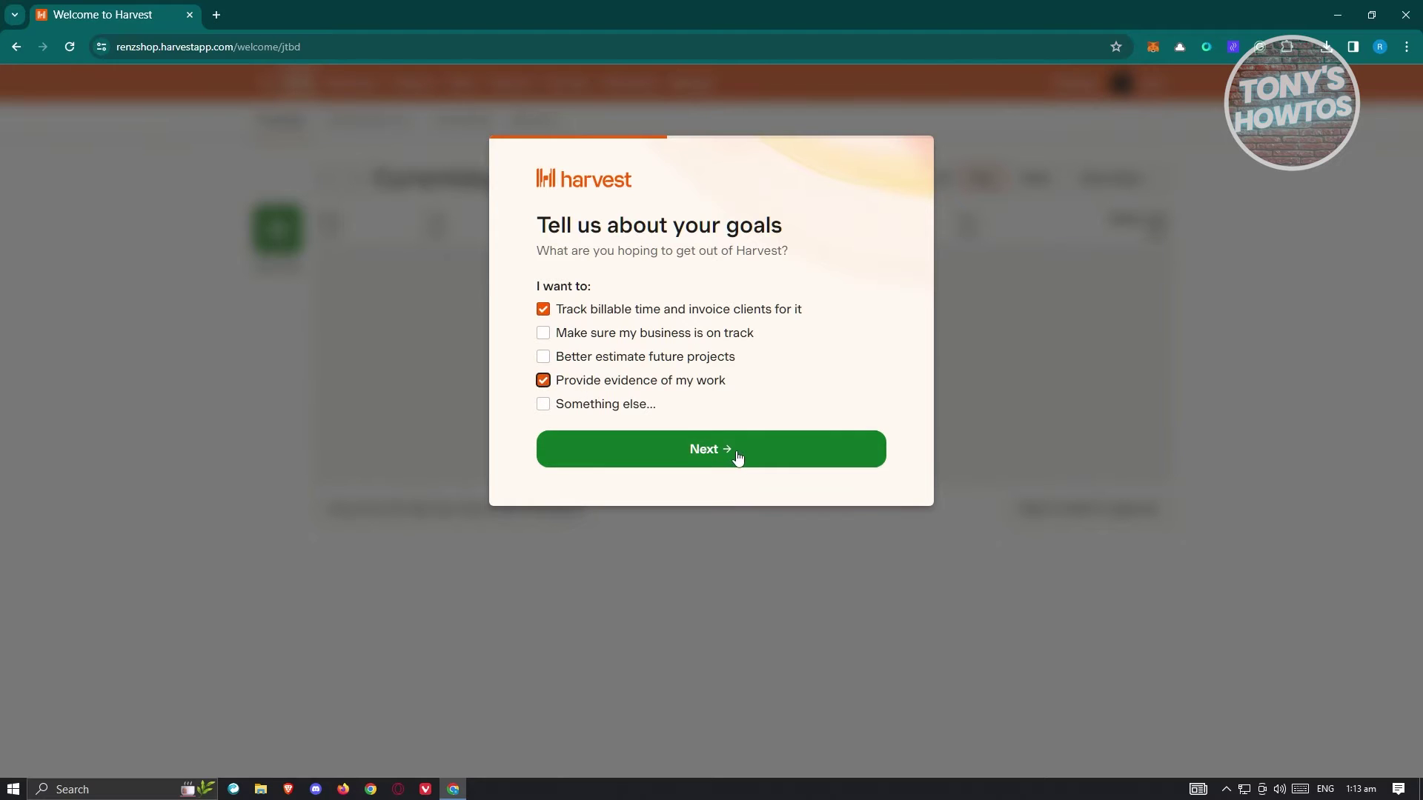
{"action": "left_click", "coordinate": [708, 452]}
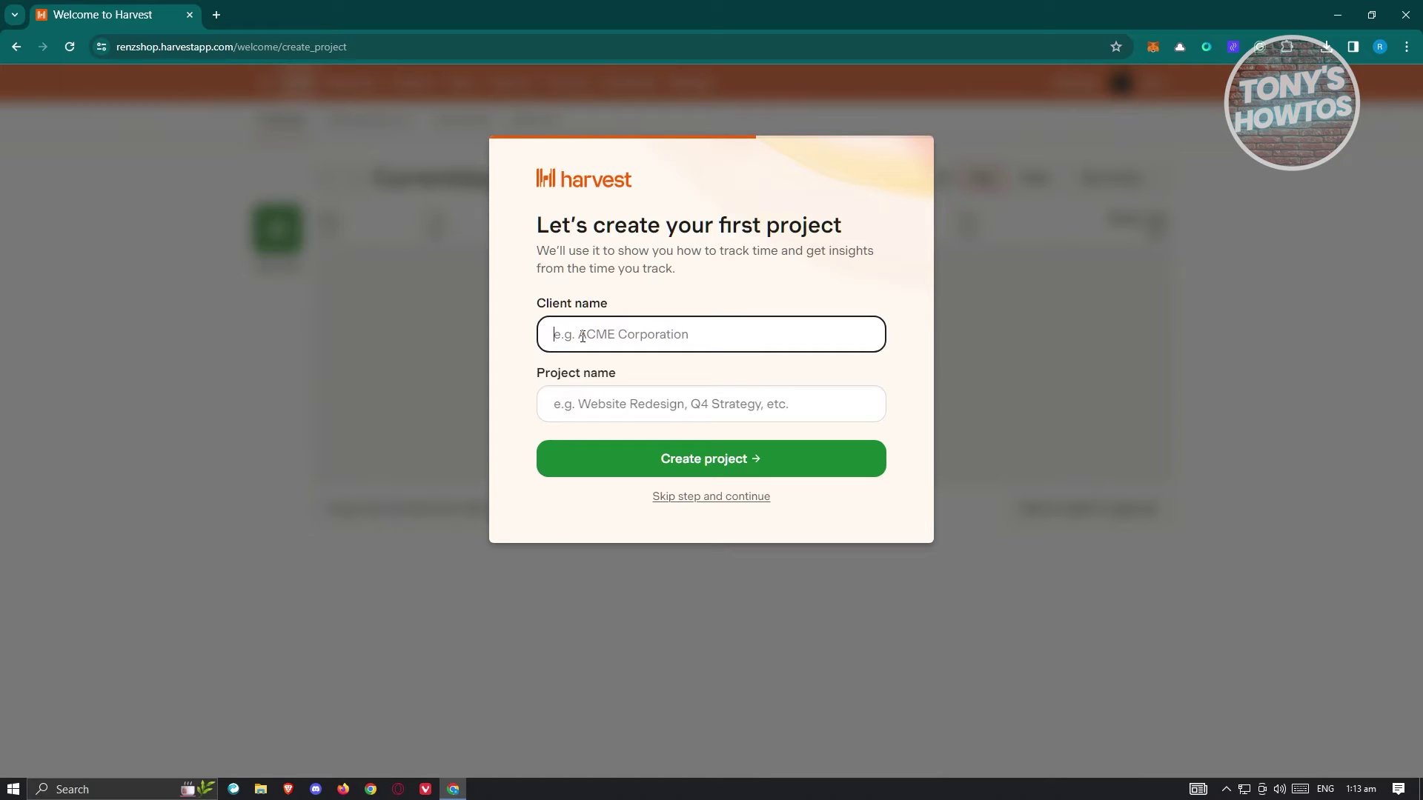
- Create the first project 'SAMPLE PROJECT' for client 'RENZ SHOP CORP'
{"action": "type", "text": "RENZ S"}
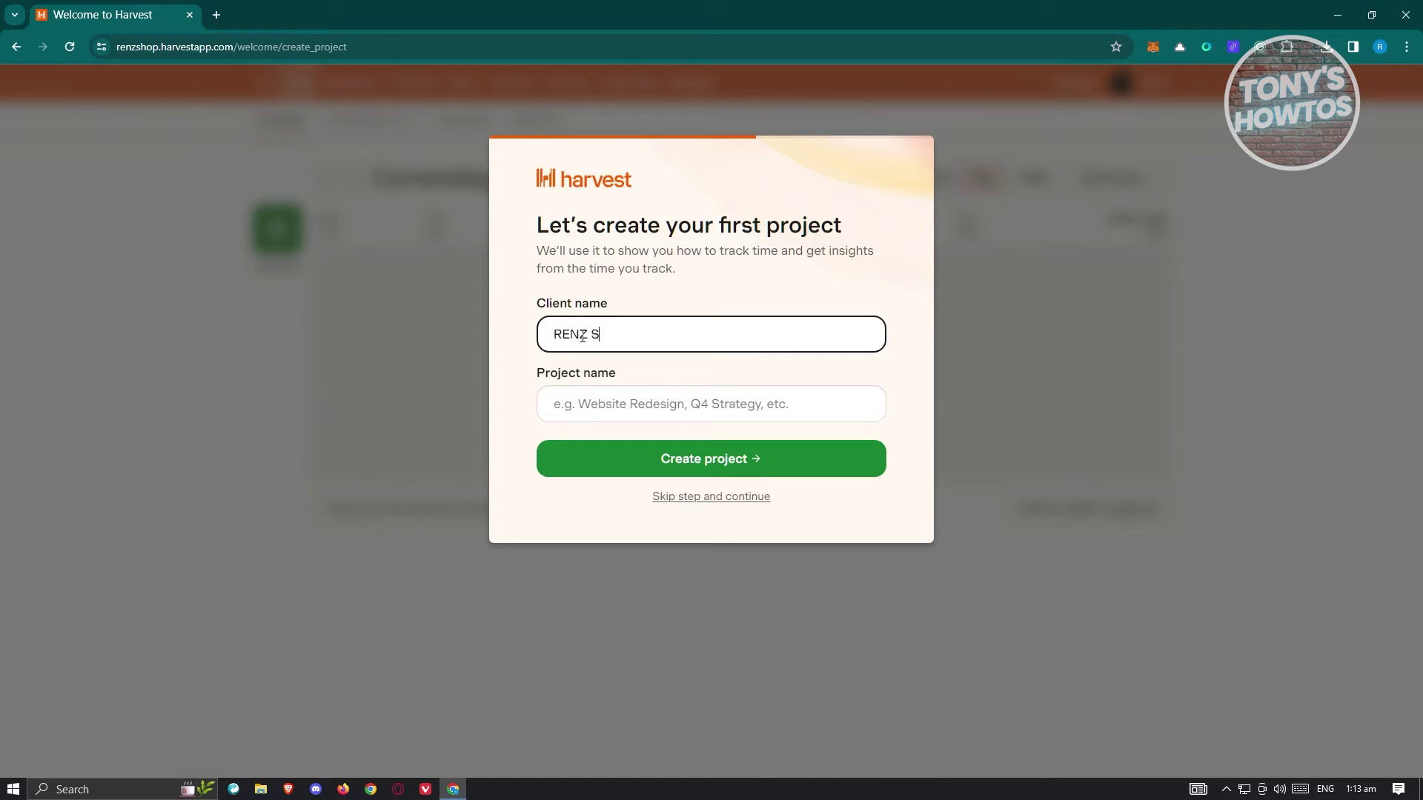
{"action": "type", "text": "HOP CORP"}
{"action": "left_click", "coordinate": [650, 407]}
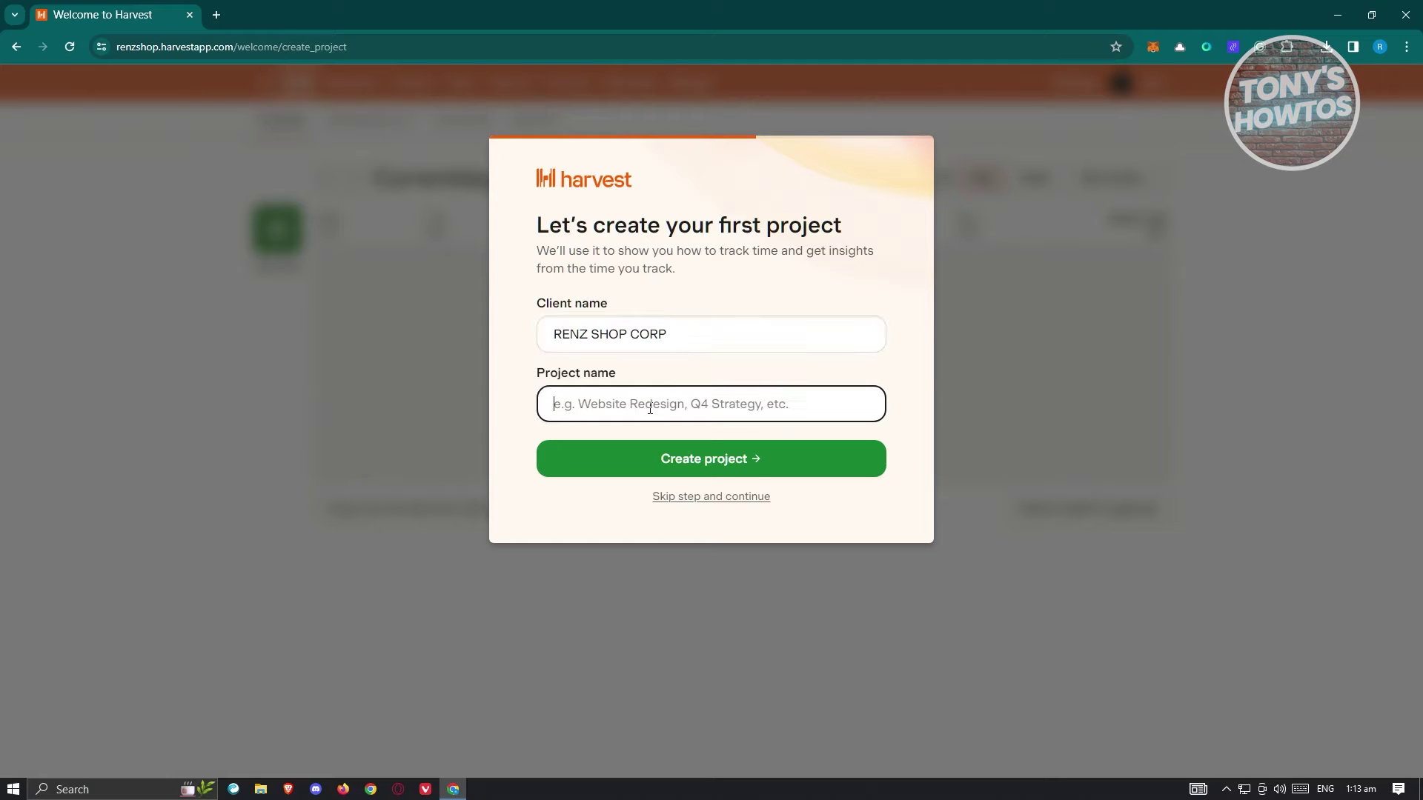
{"action": "type", "text": "SAMPLE"}
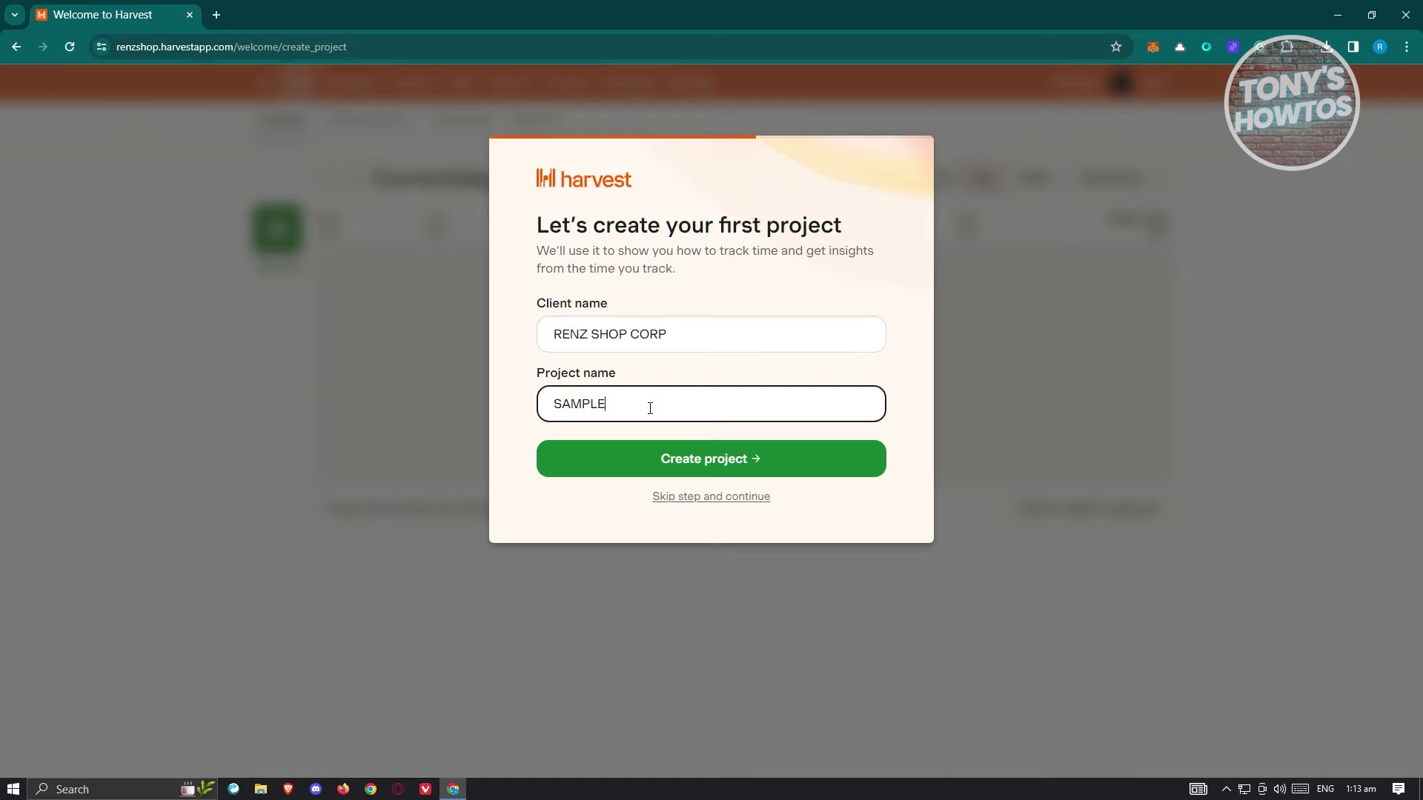
{"action": "type", "text": " PROJECT"}
{"action": "left_click", "coordinate": [775, 464]}
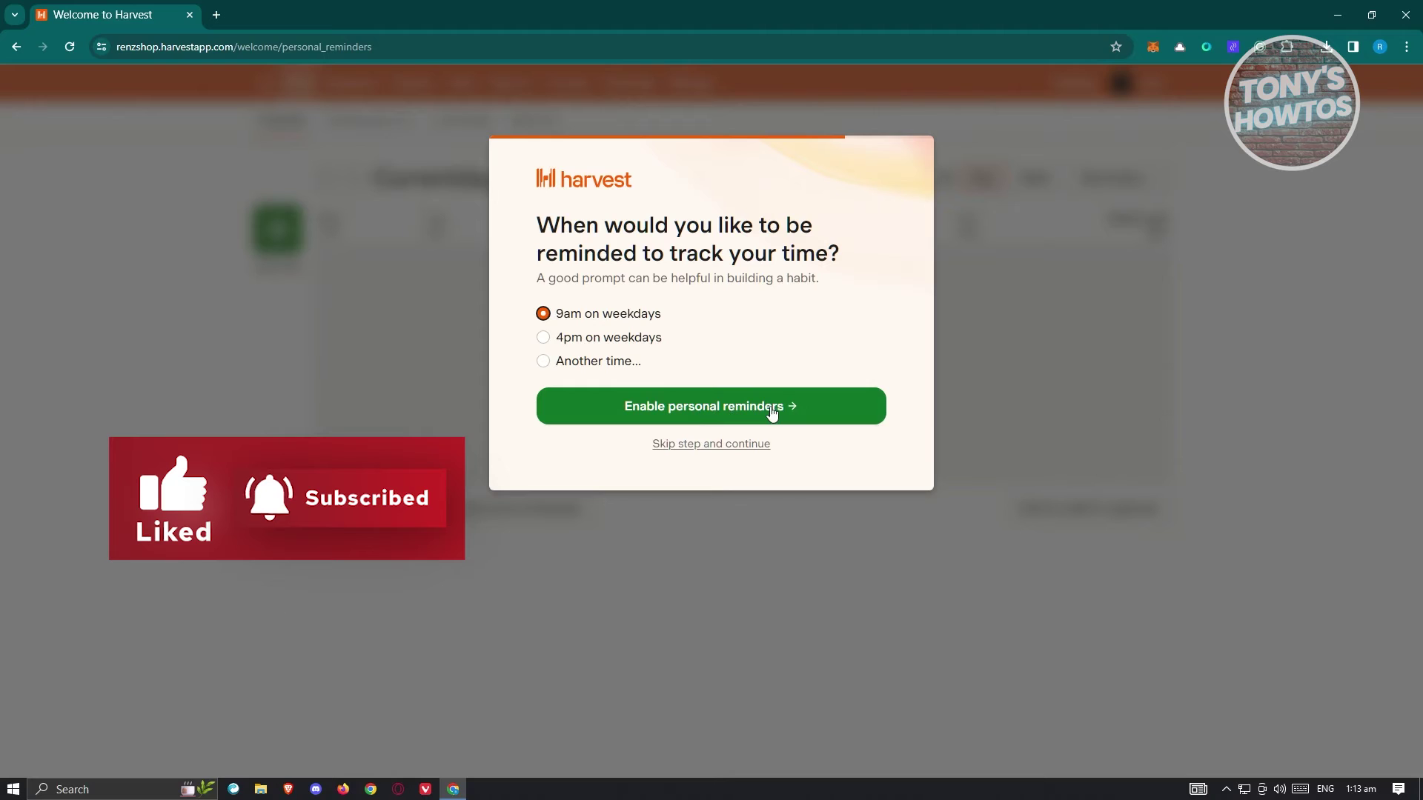
- Turn on 9am weekday reminders and set the industry to Consulting — IT, Software
{"action": "left_click", "coordinate": [713, 420]}
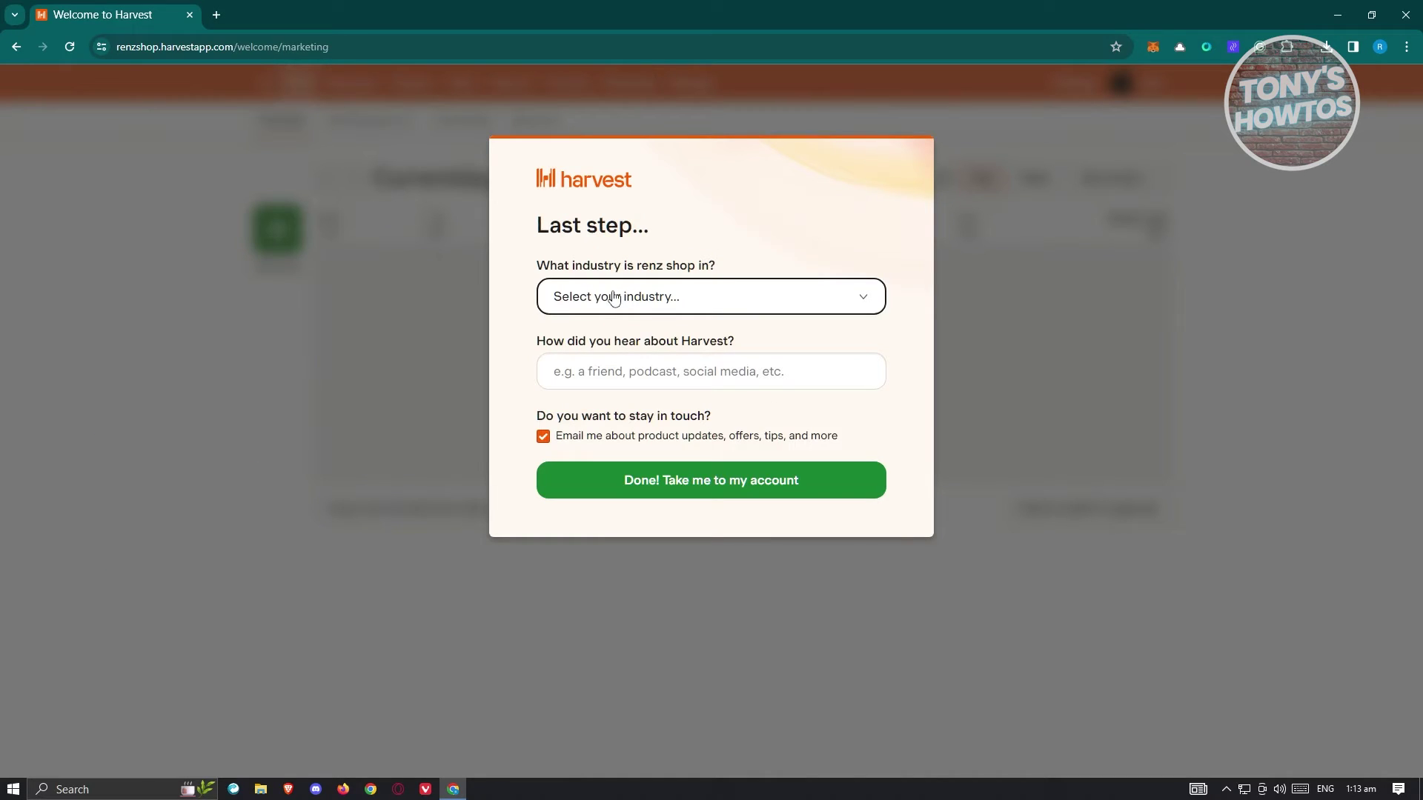
{"action": "left_click", "coordinate": [648, 301]}
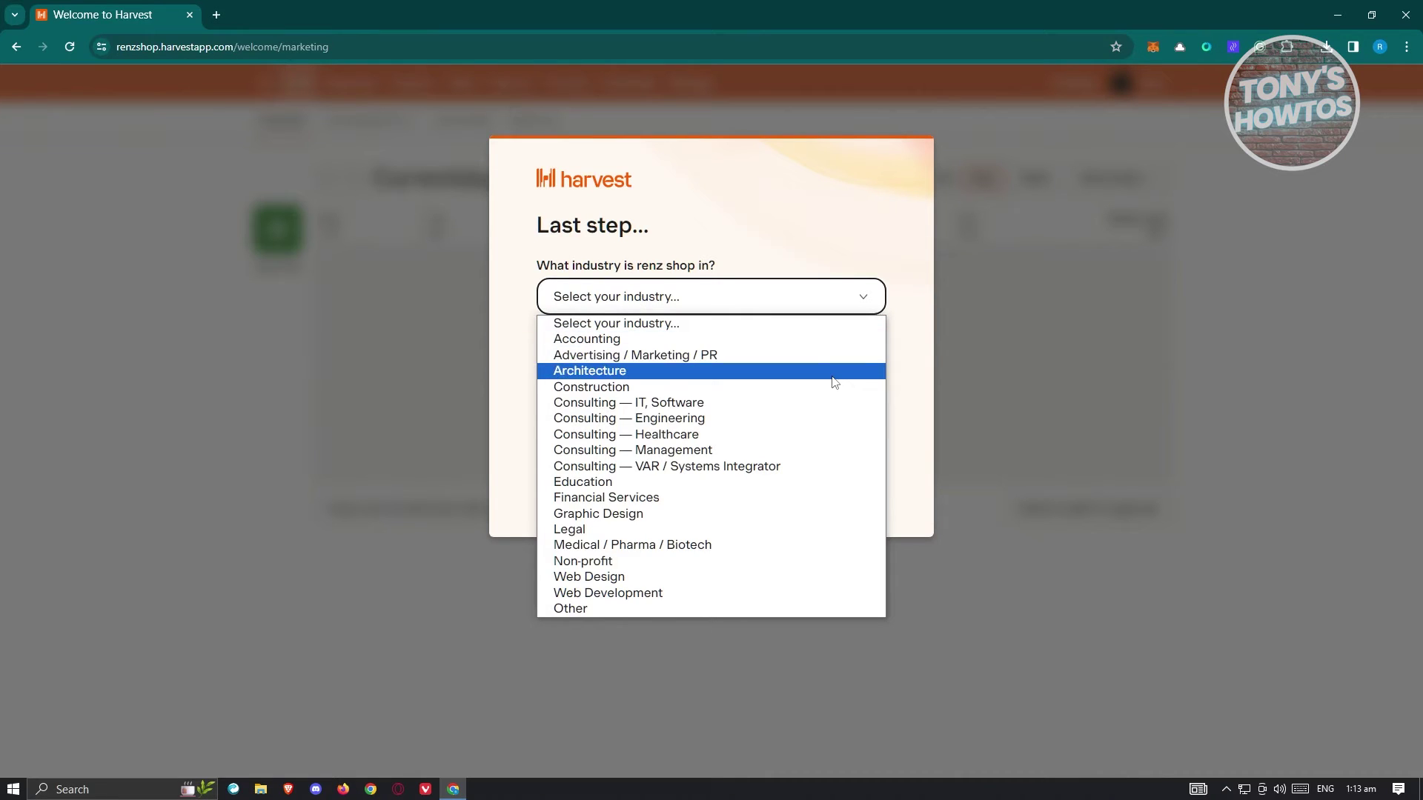
{"action": "left_click", "coordinate": [678, 404]}
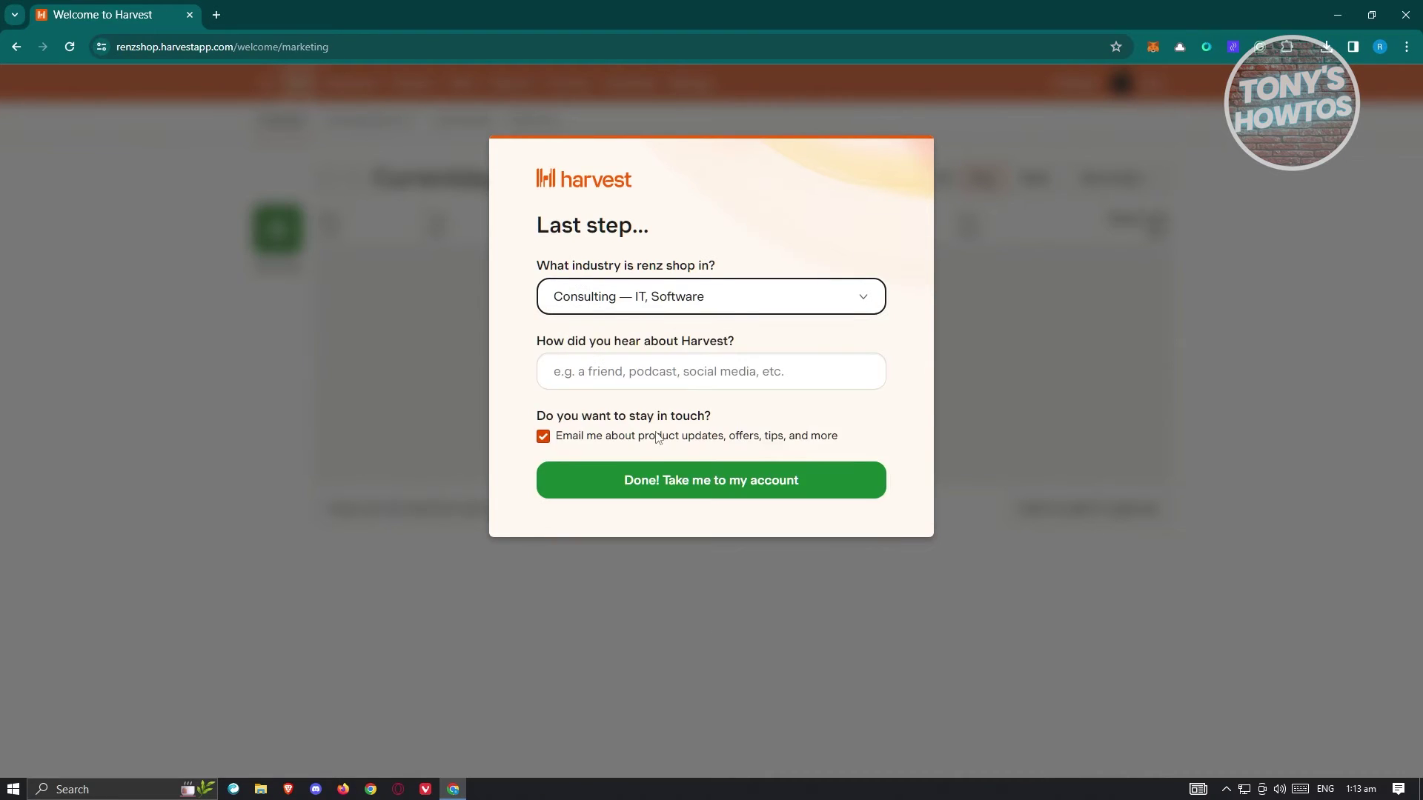
- Enter YOUTUBE as how you heard about Harvest, opt out of update emails, and finish setup
{"action": "left_click", "coordinate": [673, 369]}
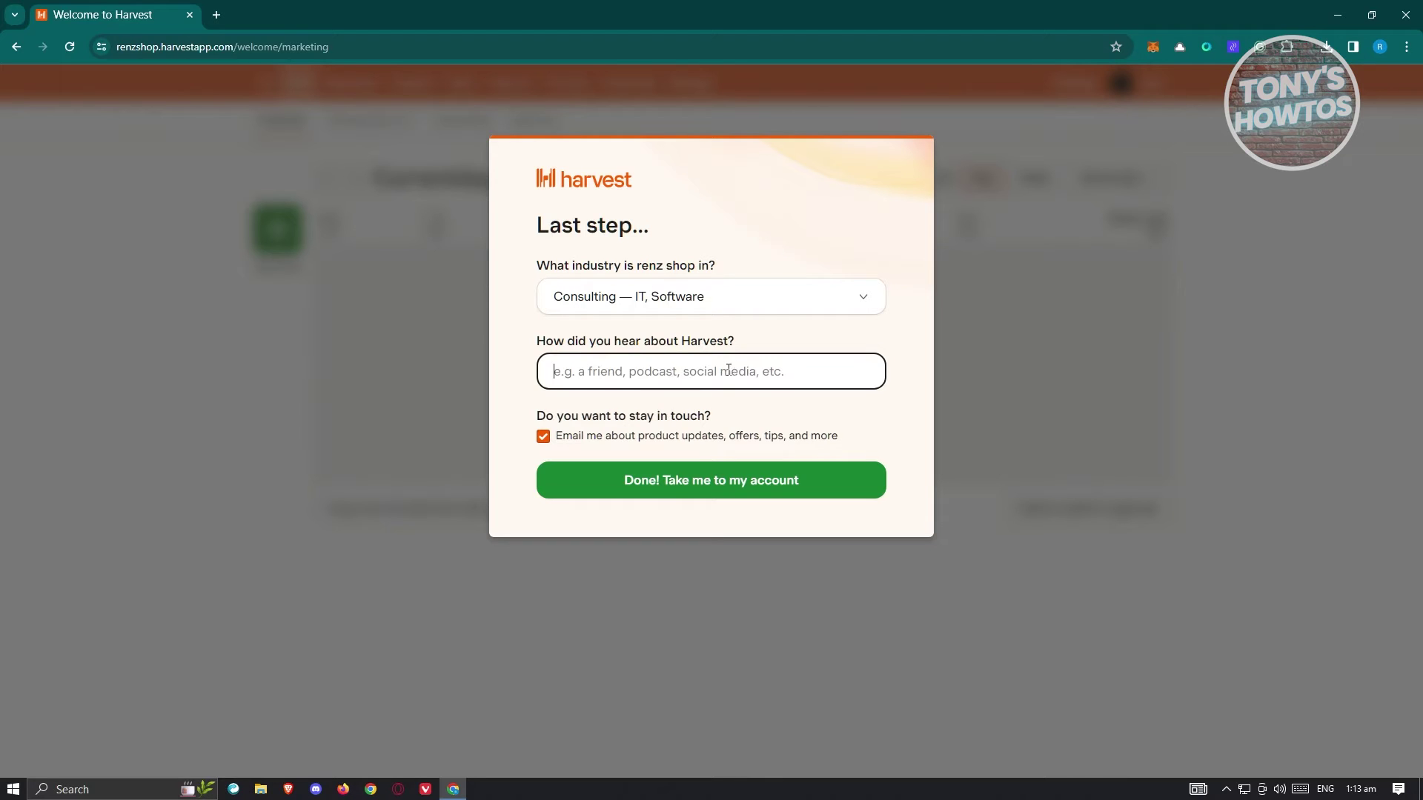
{"action": "type", "text": "YOUTUBE"}
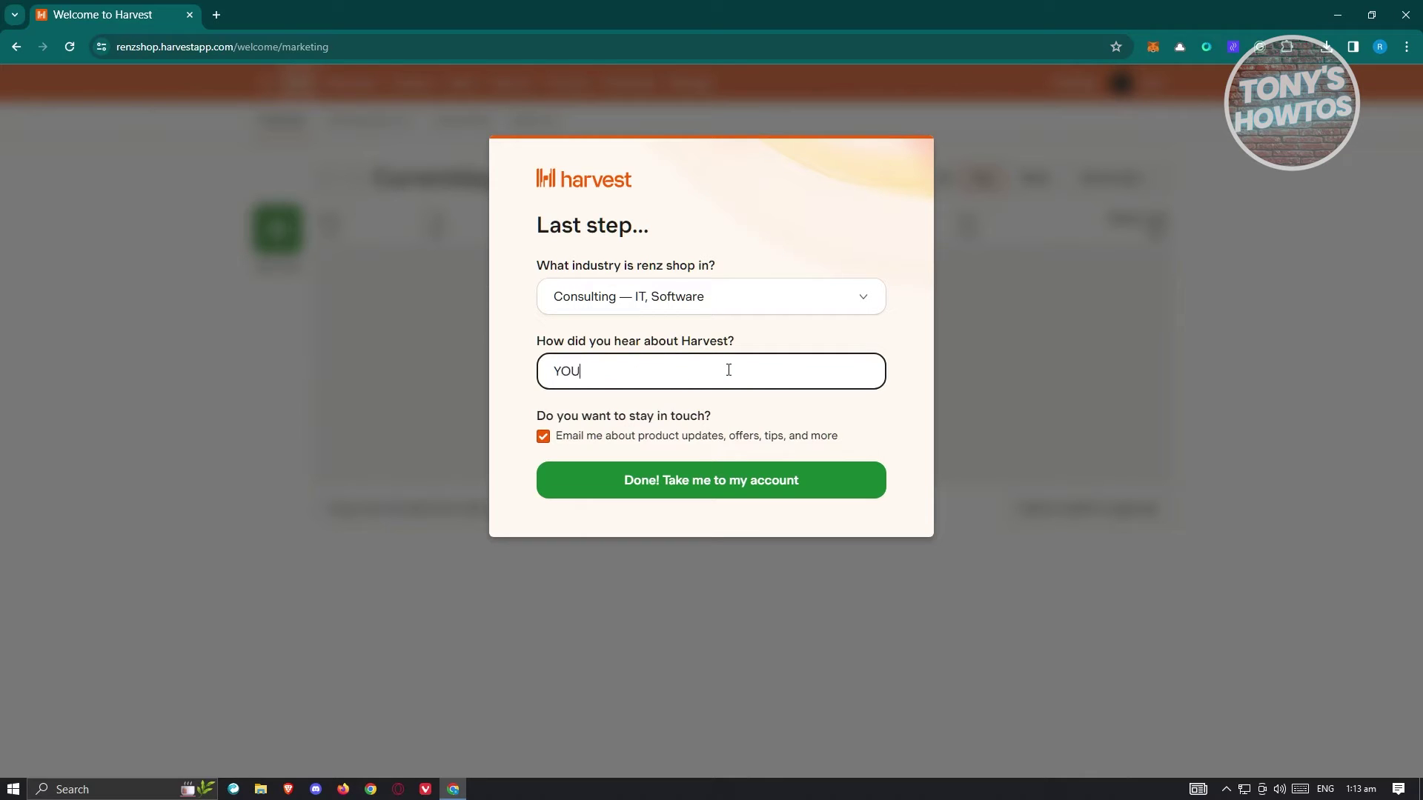
{"action": "left_click", "coordinate": [543, 436]}
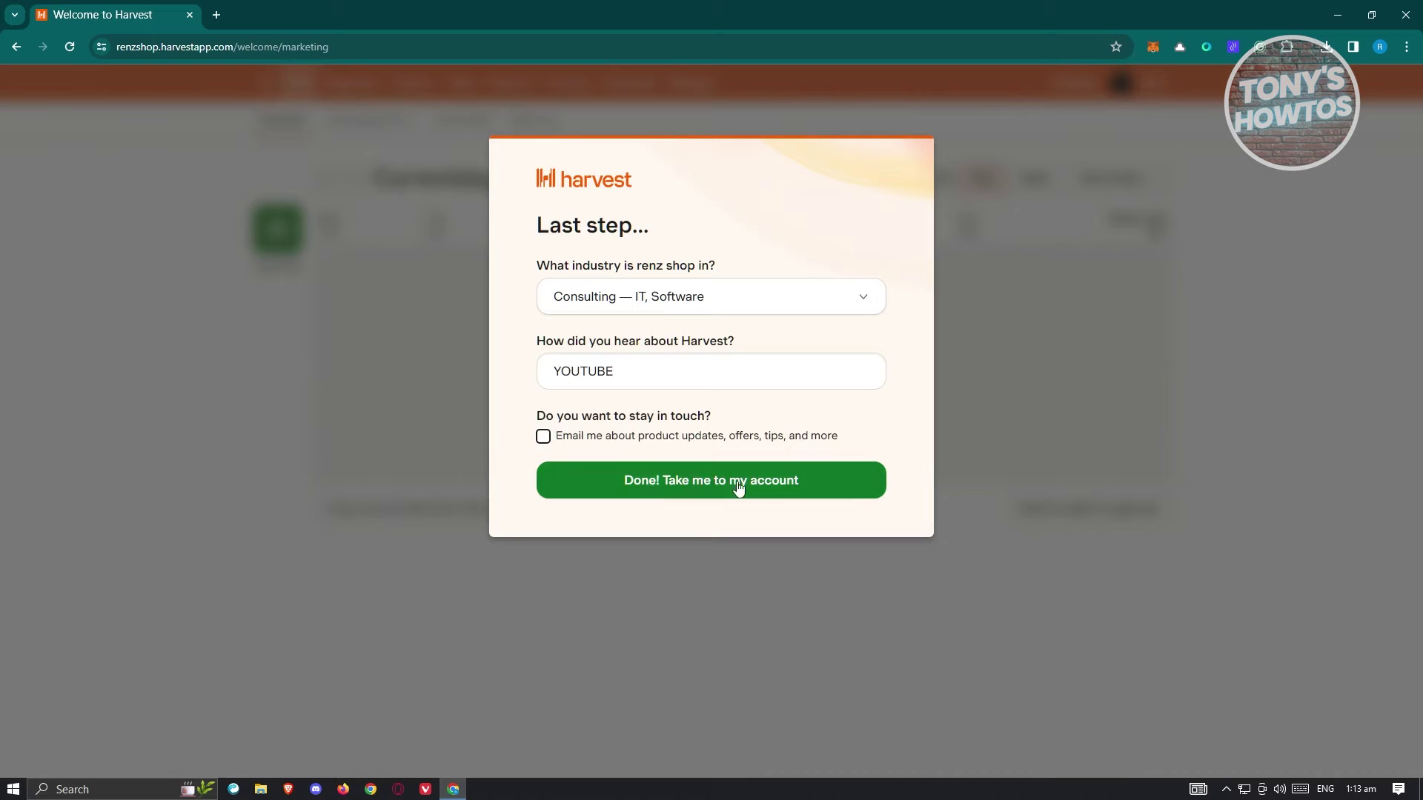
{"action": "left_click", "coordinate": [793, 492]}
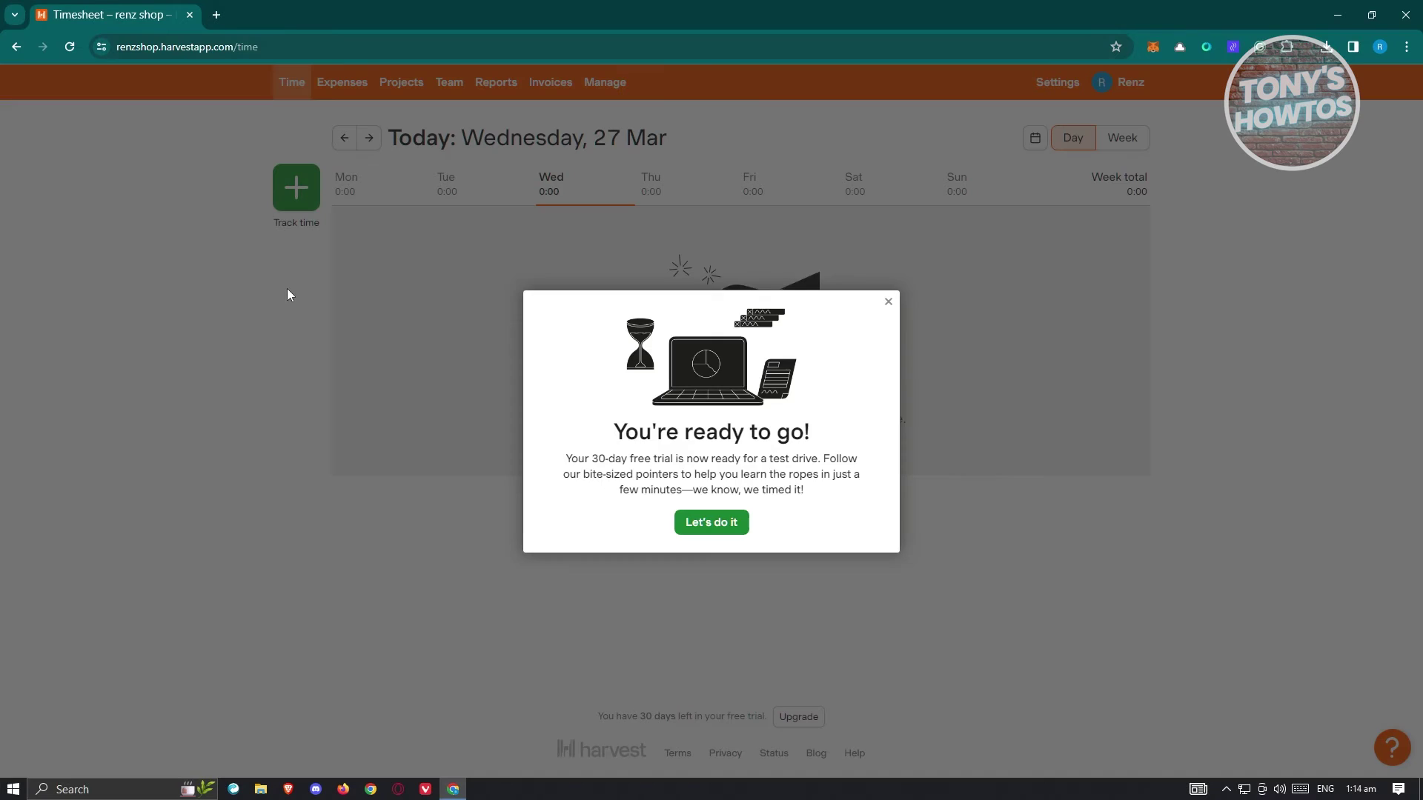
- Dismiss the welcome message and time-tracking tip, then go to the Expenses page
{"action": "left_click", "coordinate": [730, 523]}
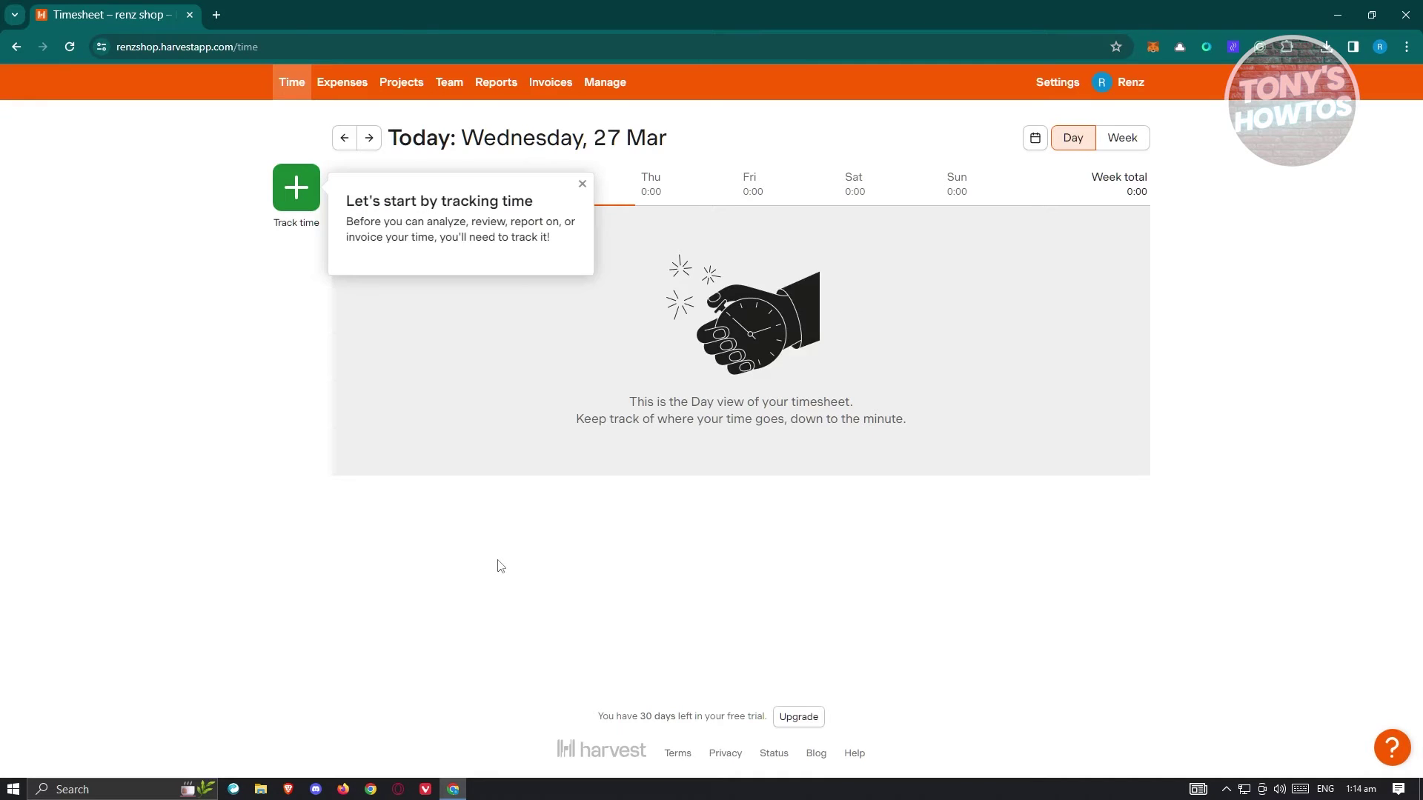
{"action": "left_click", "coordinate": [583, 185]}
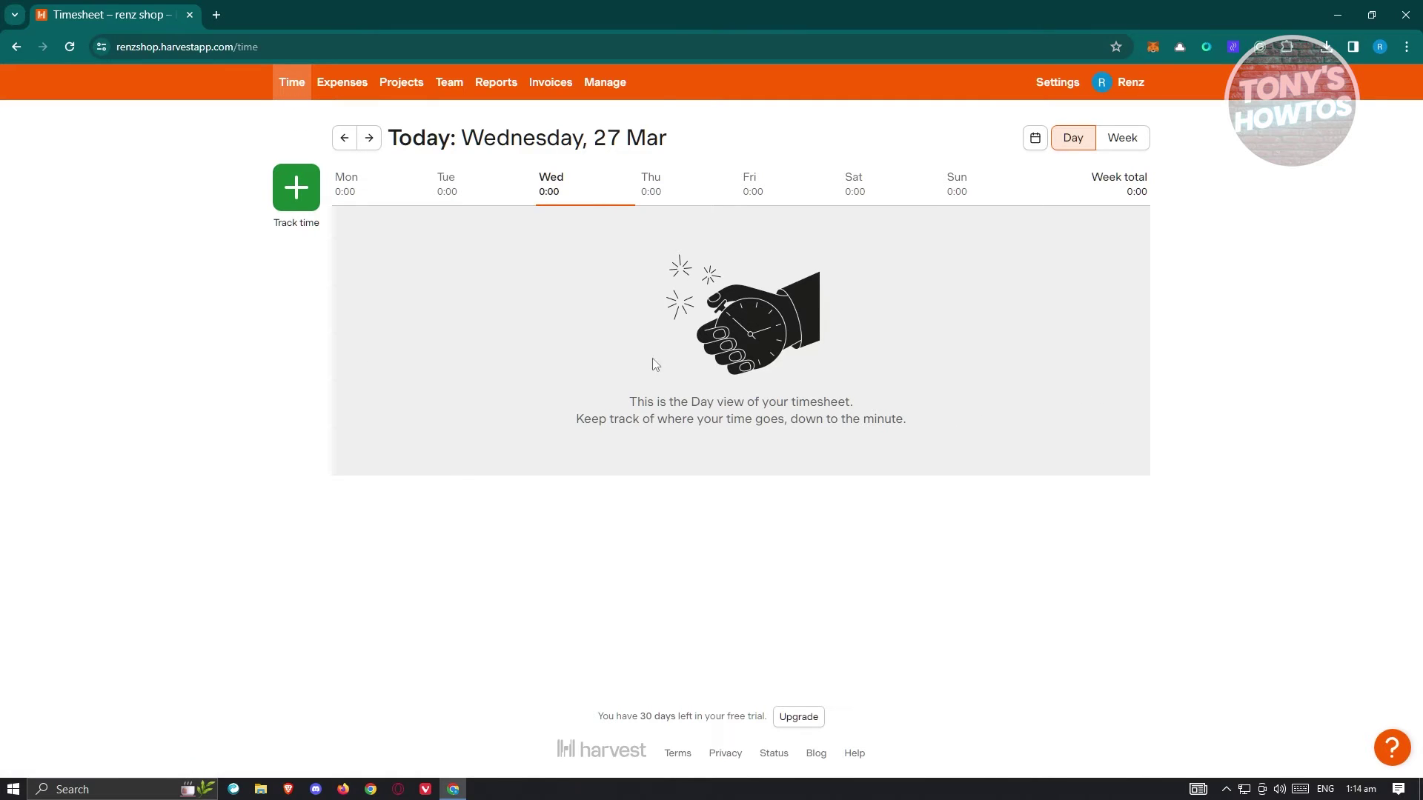
{"action": "left_click", "coordinate": [346, 83]}
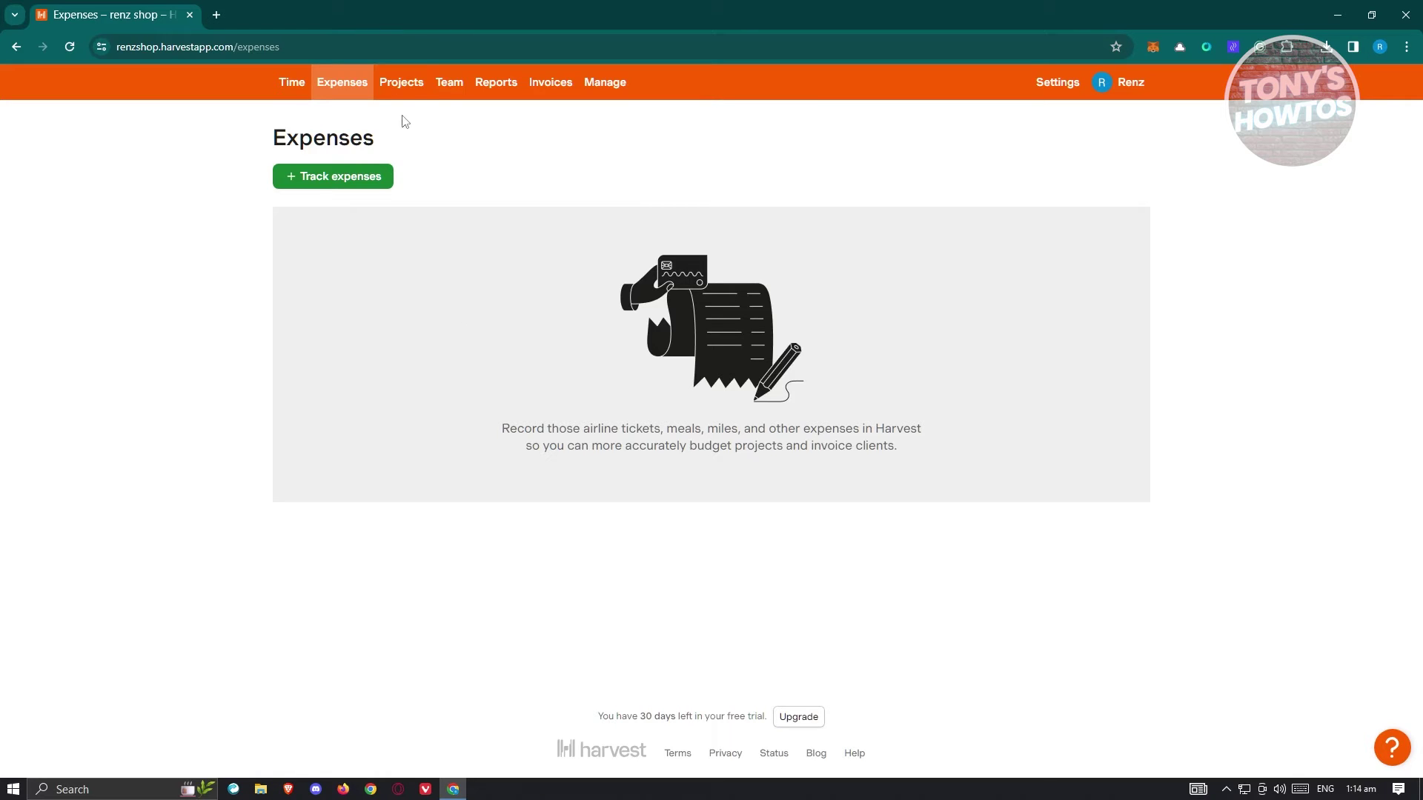
- Look through the Projects, Team, Reports, Invoices and Clients pages, then return to the timesheet
{"action": "left_click", "coordinate": [410, 93]}
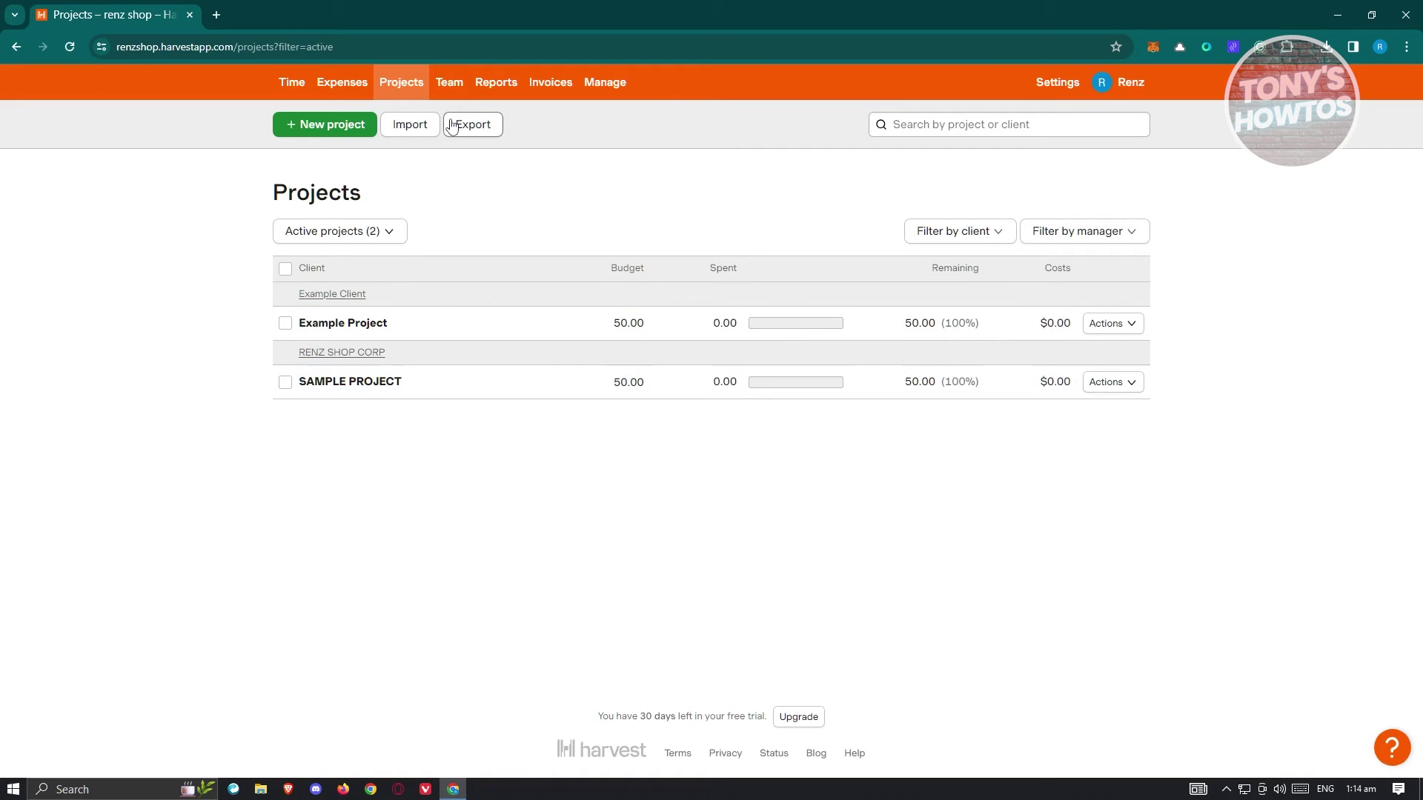
{"action": "left_click", "coordinate": [454, 91]}
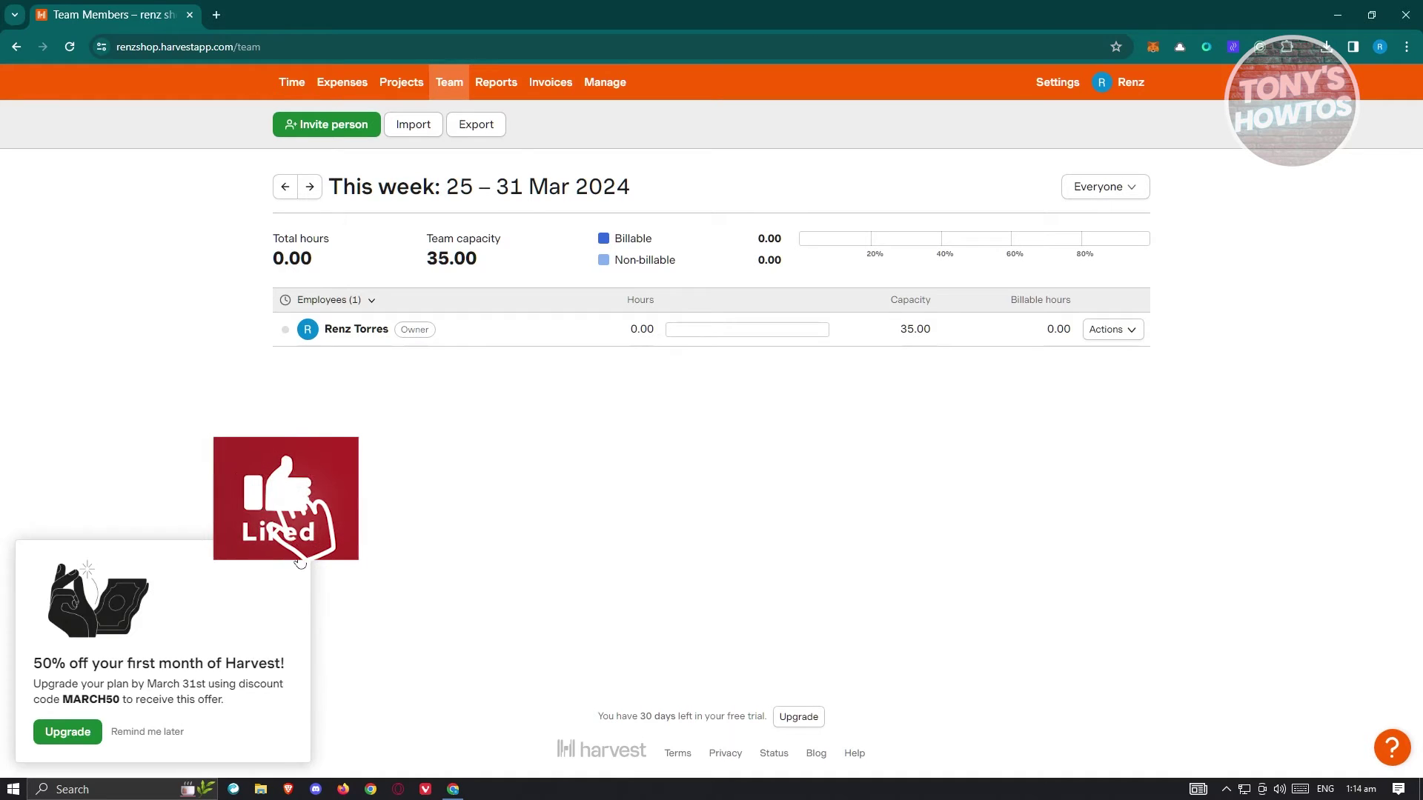
{"action": "left_click", "coordinate": [507, 97]}
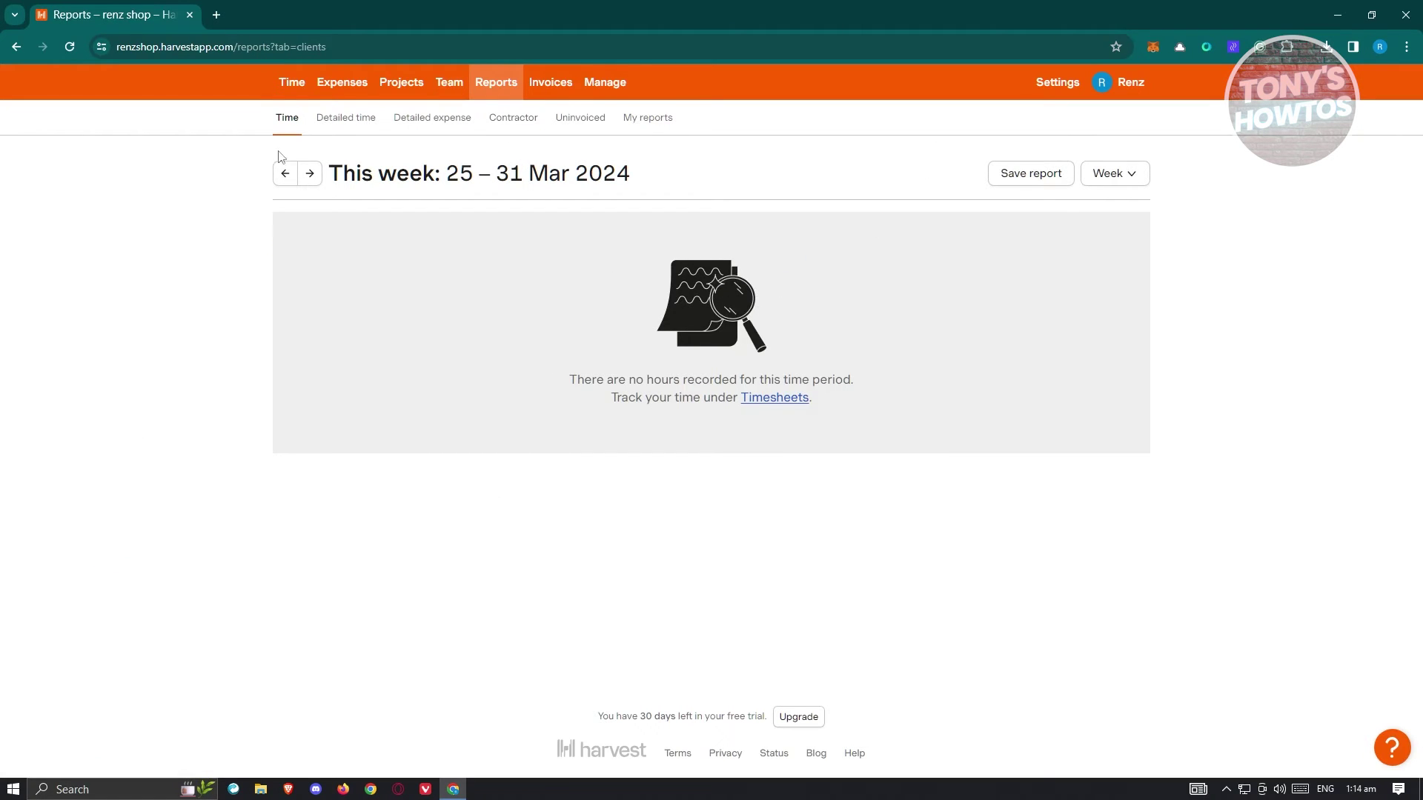
{"action": "left_click", "coordinate": [548, 83]}
{"action": "left_click", "coordinate": [599, 80]}
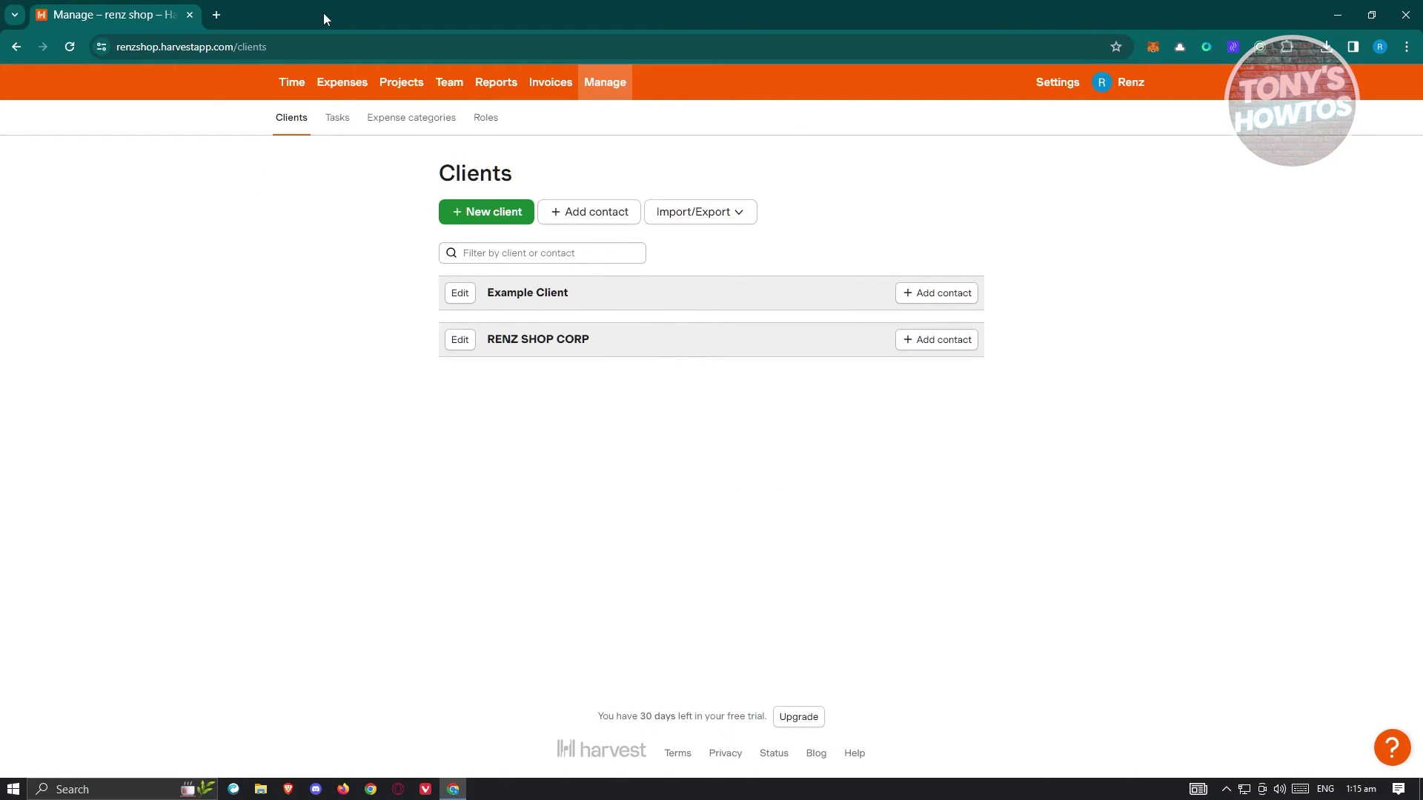
{"action": "left_click", "coordinate": [294, 83]}
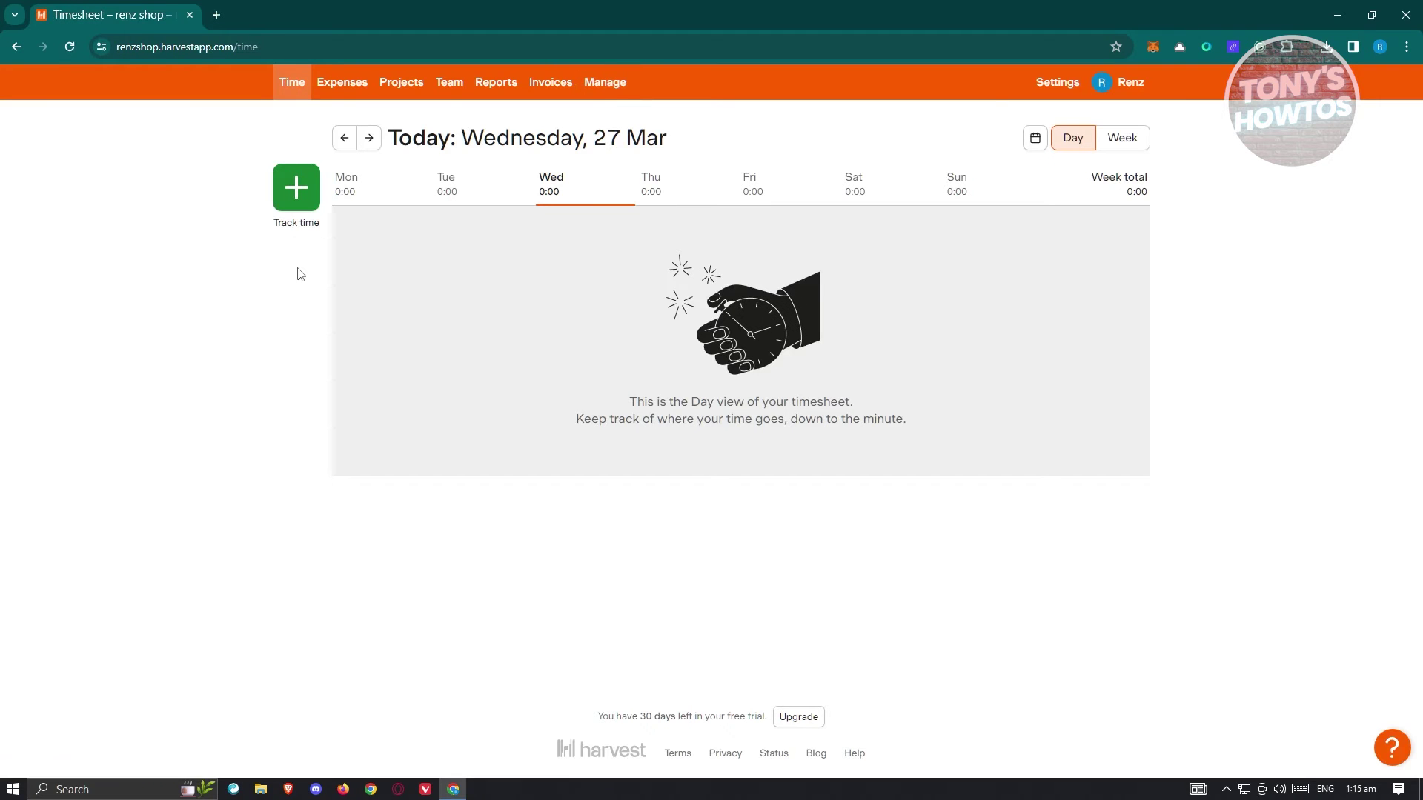
- Start a new time entry for Example Project with the Design task
{"action": "left_click", "coordinate": [297, 196]}
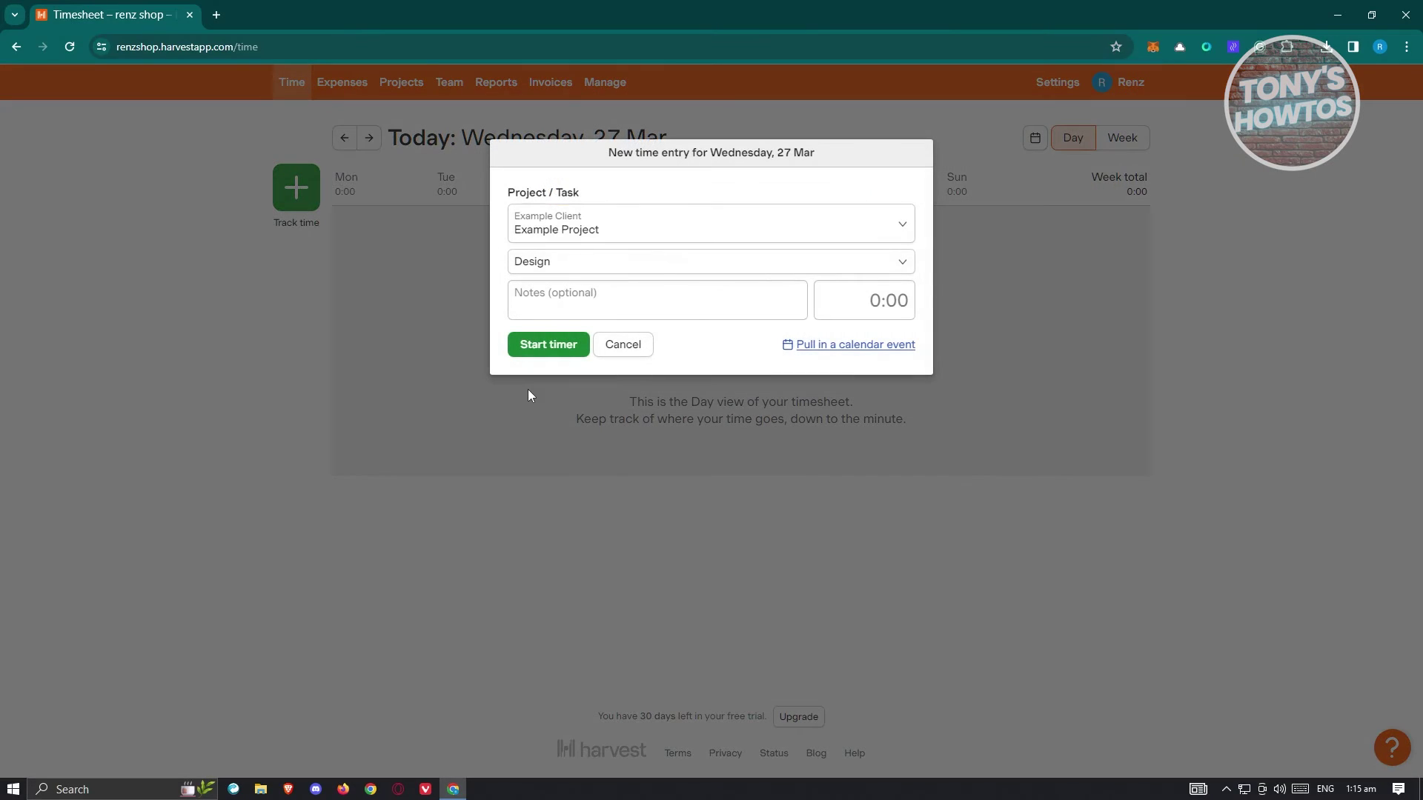
{"action": "left_click", "coordinate": [840, 262]}
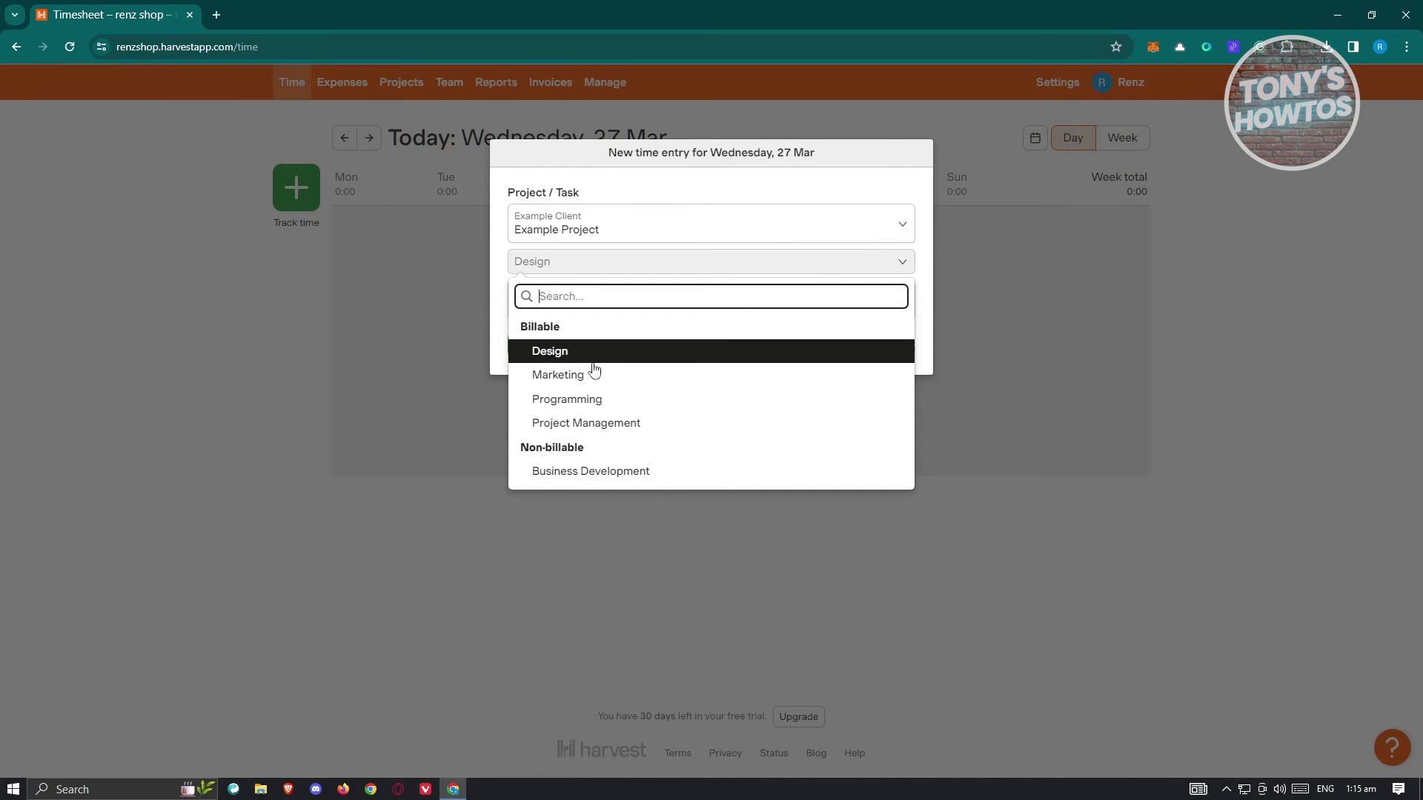
{"action": "left_click", "coordinate": [556, 358]}
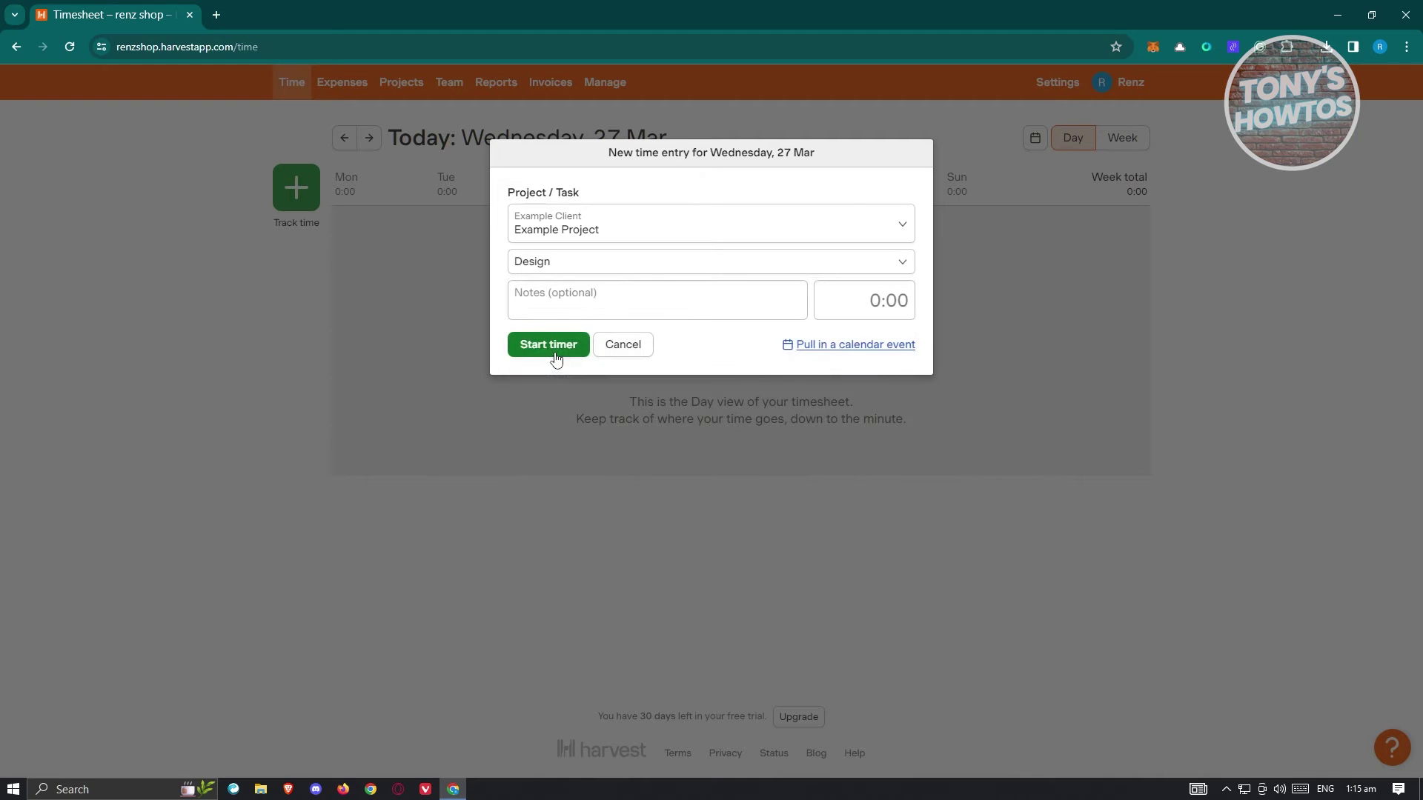
{"action": "left_click", "coordinate": [642, 229]}
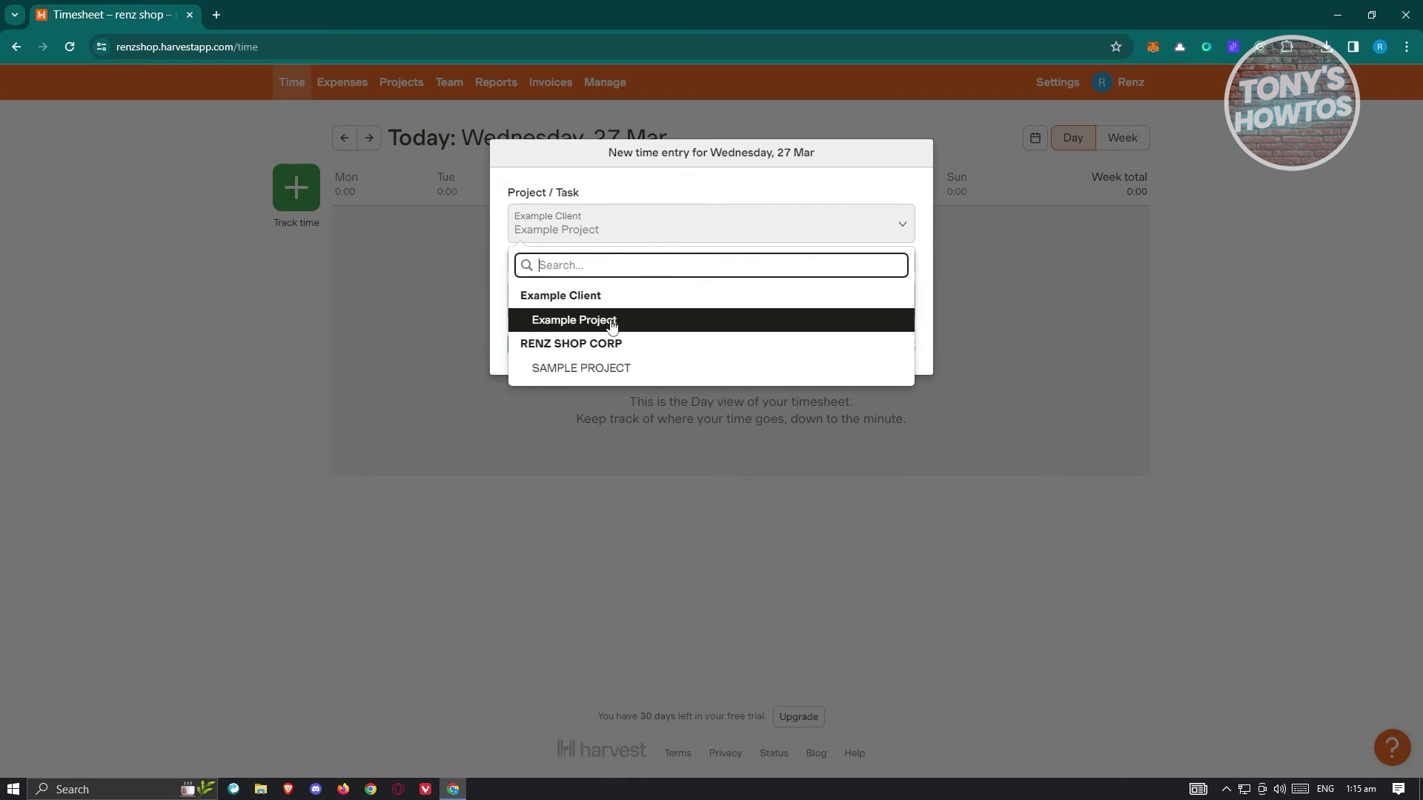
{"action": "left_click", "coordinate": [580, 326]}
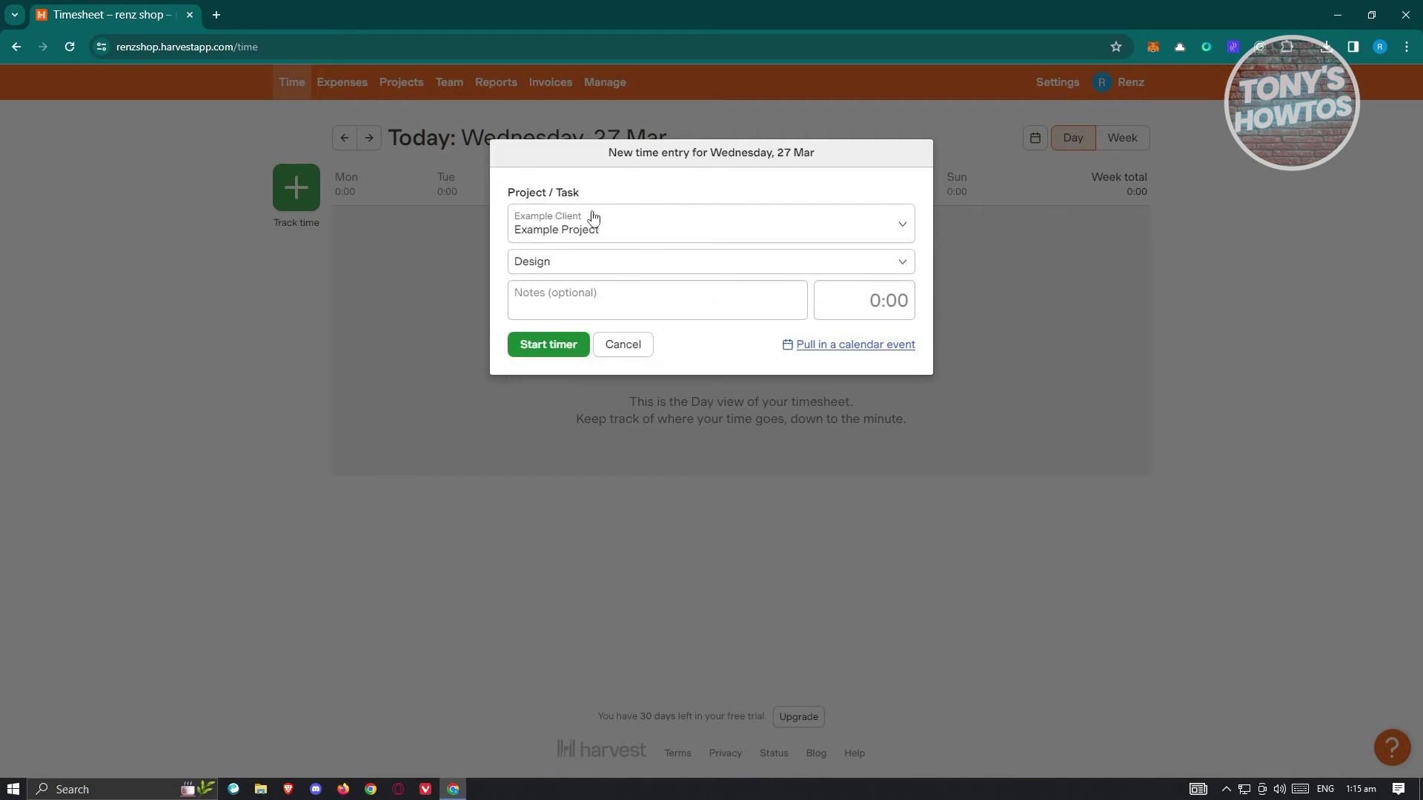
- Add the note 'DESIGNED AN ARCHITECTURE FOR NETWORK', set duration 1:30, and save the entry
{"action": "left_click", "coordinate": [630, 306]}
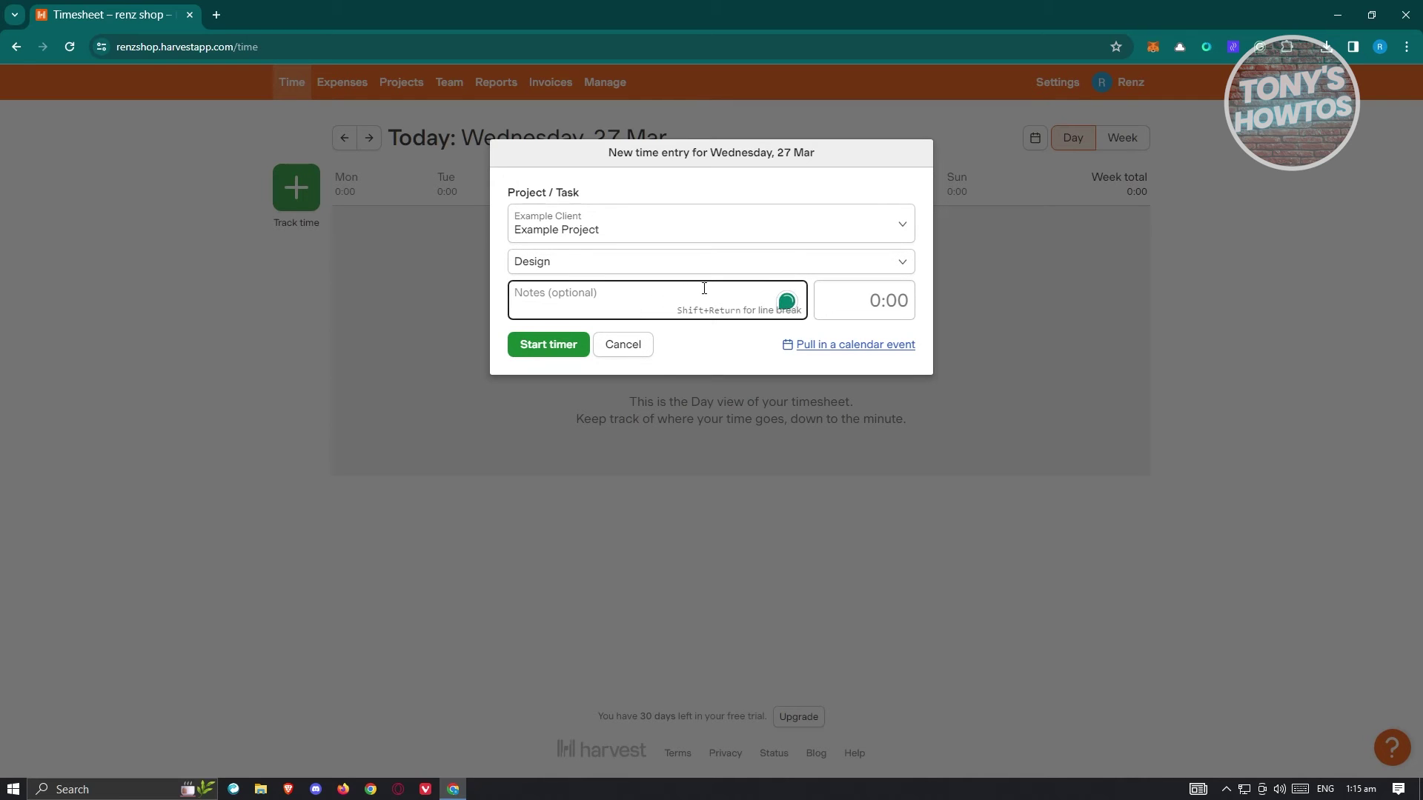
{"action": "type", "text": "DESIGNED AN ARC"}
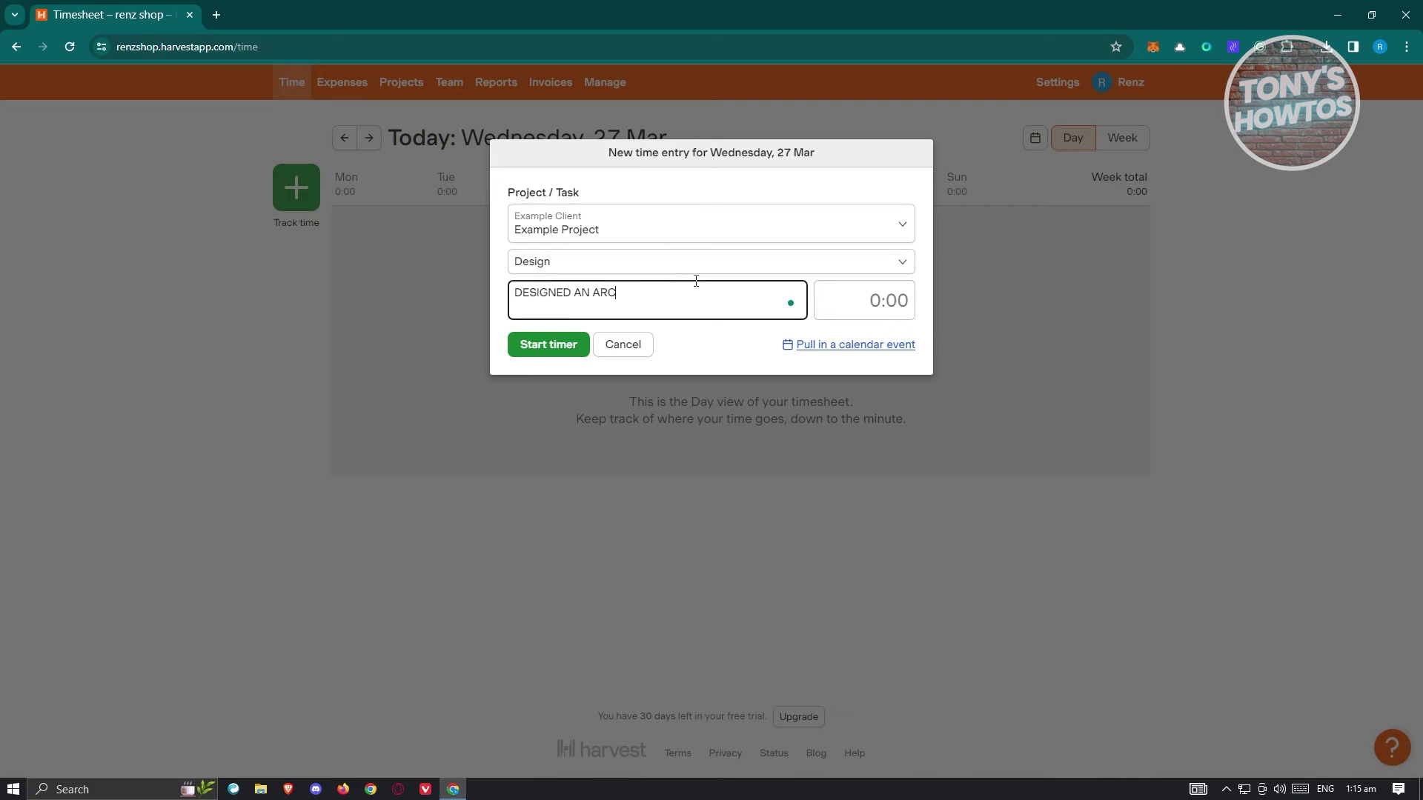
{"action": "type", "text": "HITECTURE FOR NETWORK"}
{"action": "left_click", "coordinate": [885, 296]}
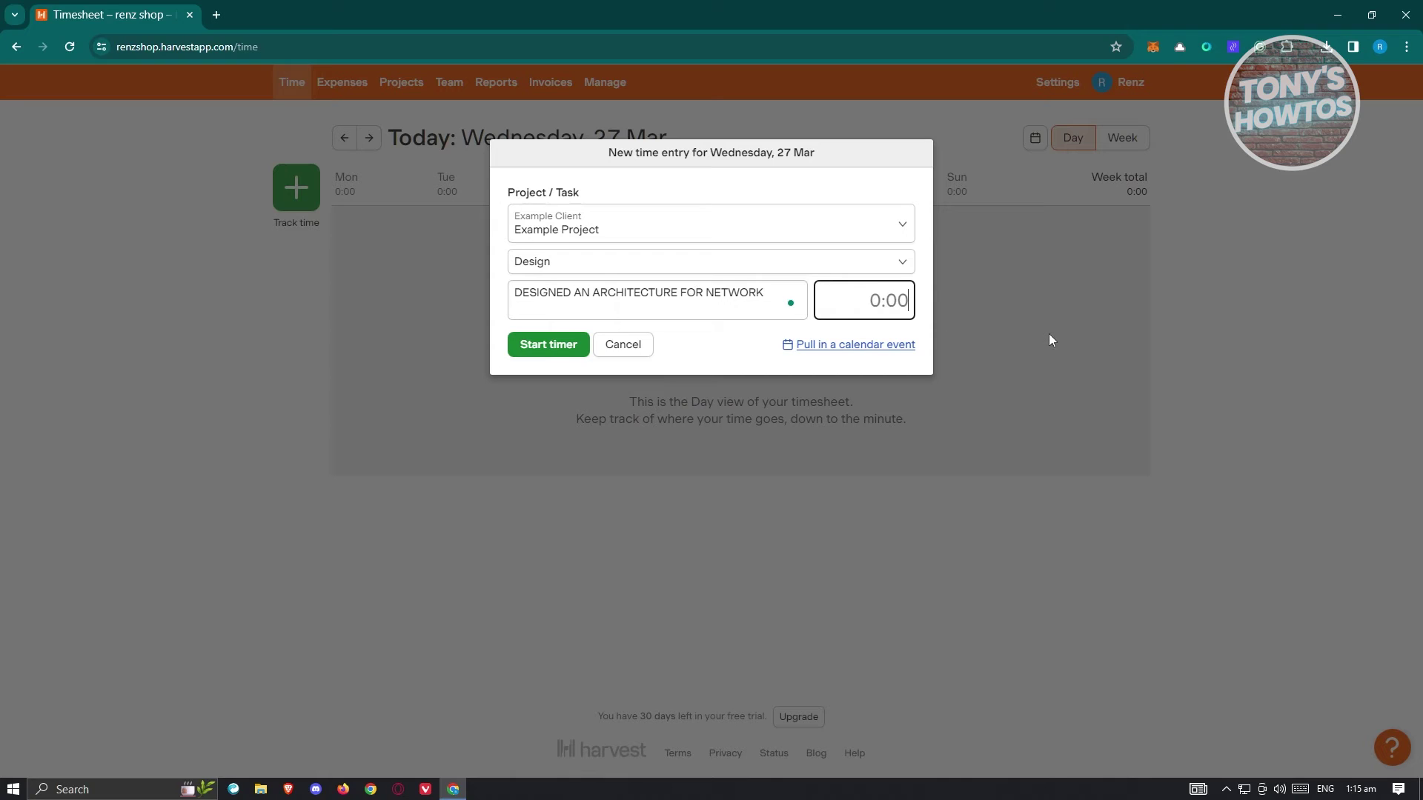
{"action": "type", "text": "130"}
{"action": "left_click", "coordinate": [557, 353]}
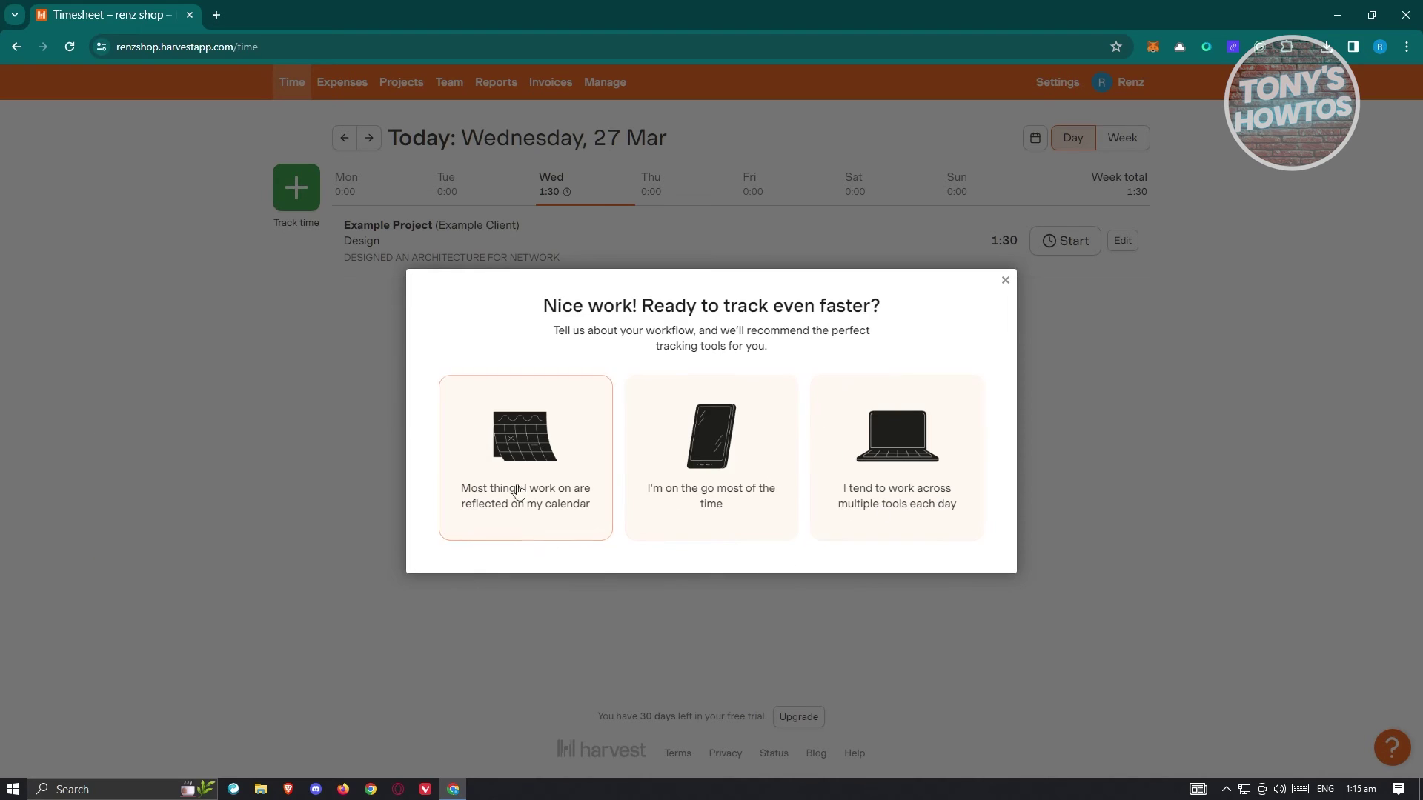
- Answer the tracking-tools prompt with the calendar option, decline calendar integration, and start the Design timer
{"action": "left_click", "coordinate": [543, 466]}
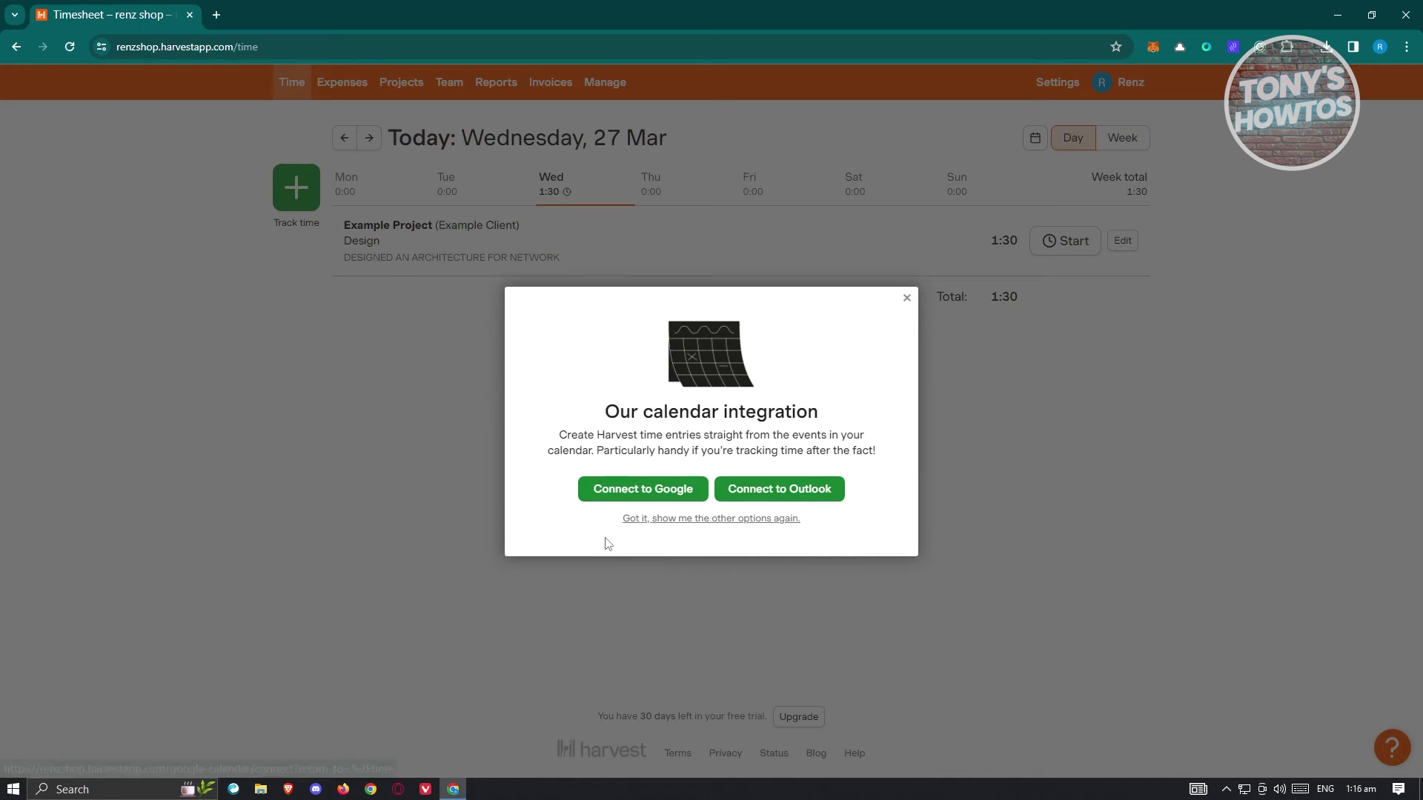
{"action": "left_click", "coordinate": [906, 299]}
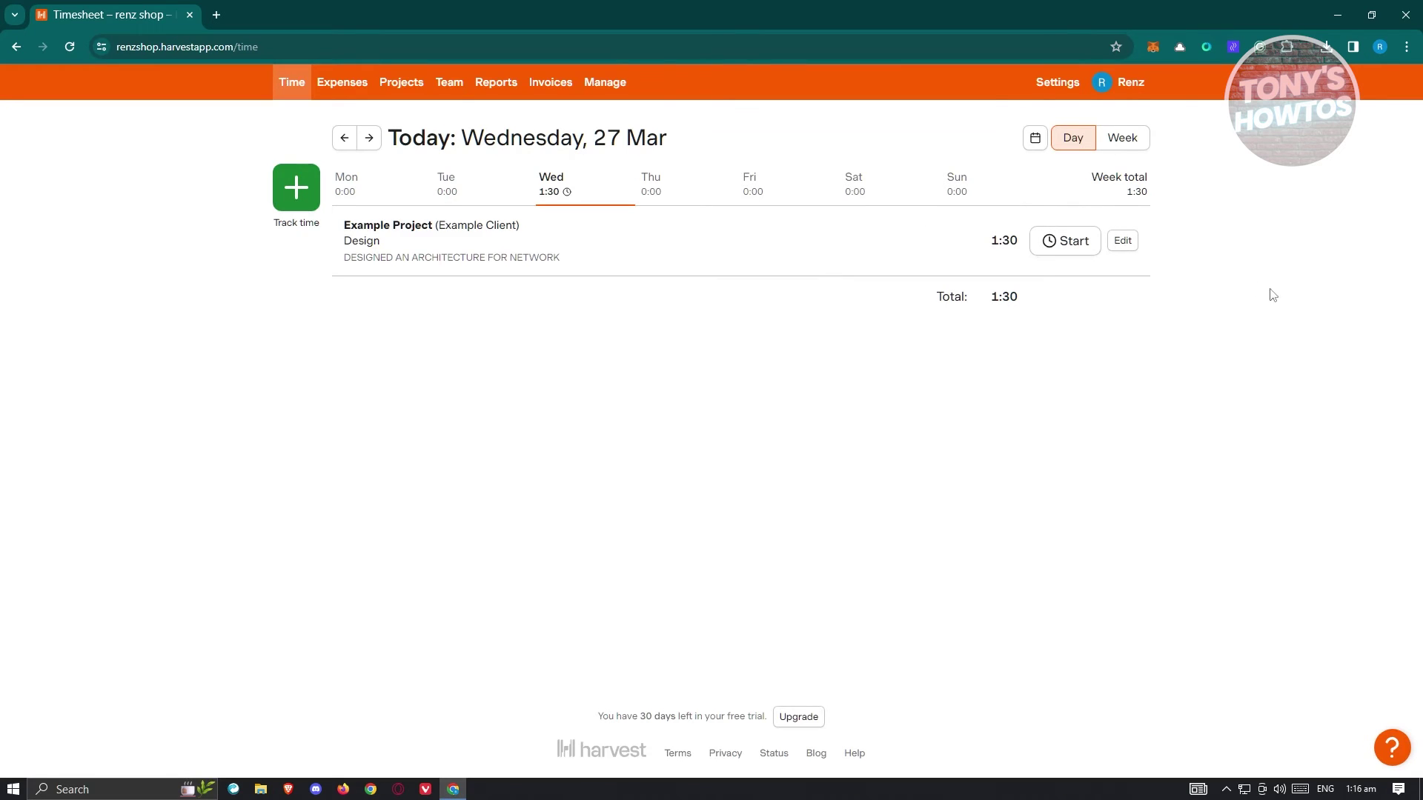
{"action": "left_click", "coordinate": [1066, 253]}
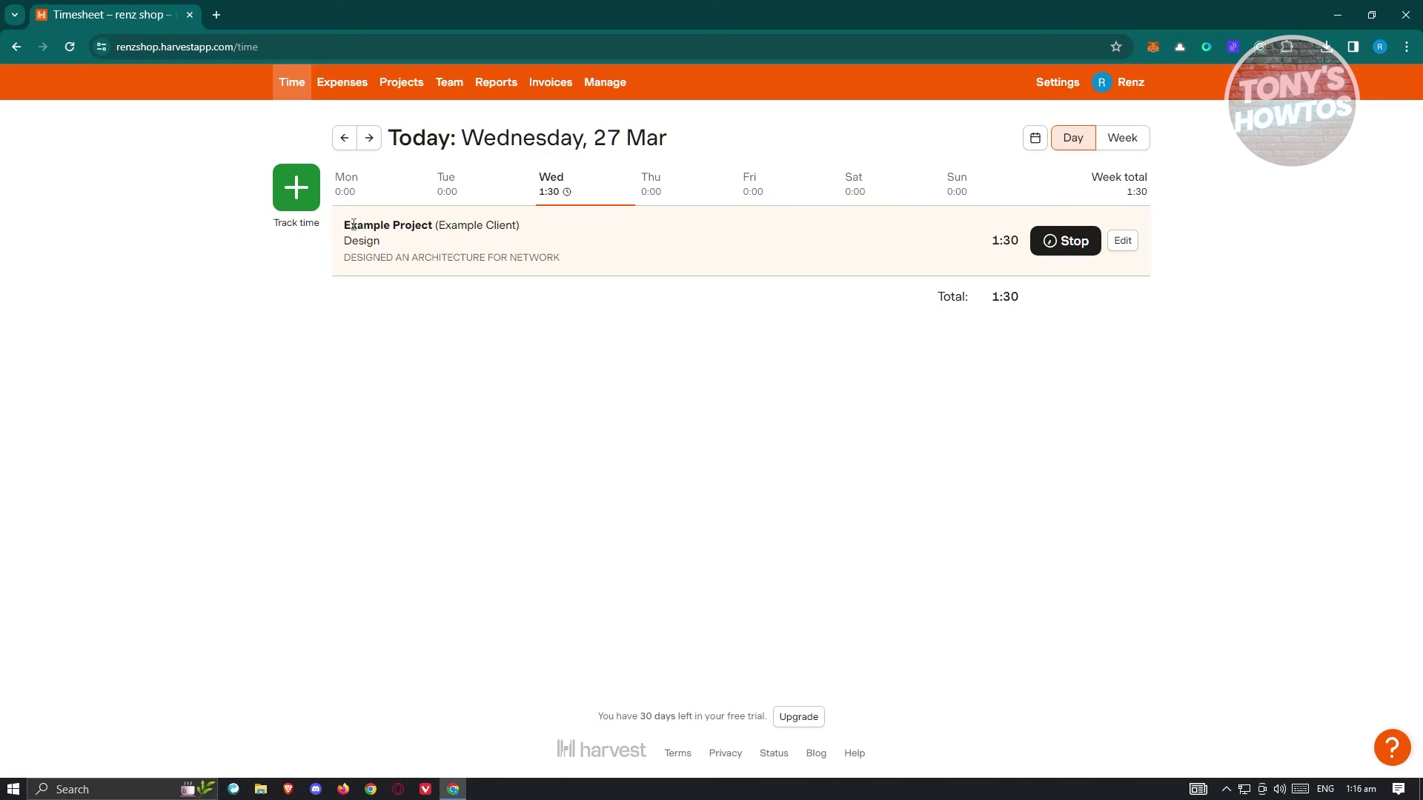
- Stop the Design entry's timer, then review the entry and close the editor unchanged
{"action": "left_click", "coordinate": [1074, 251]}
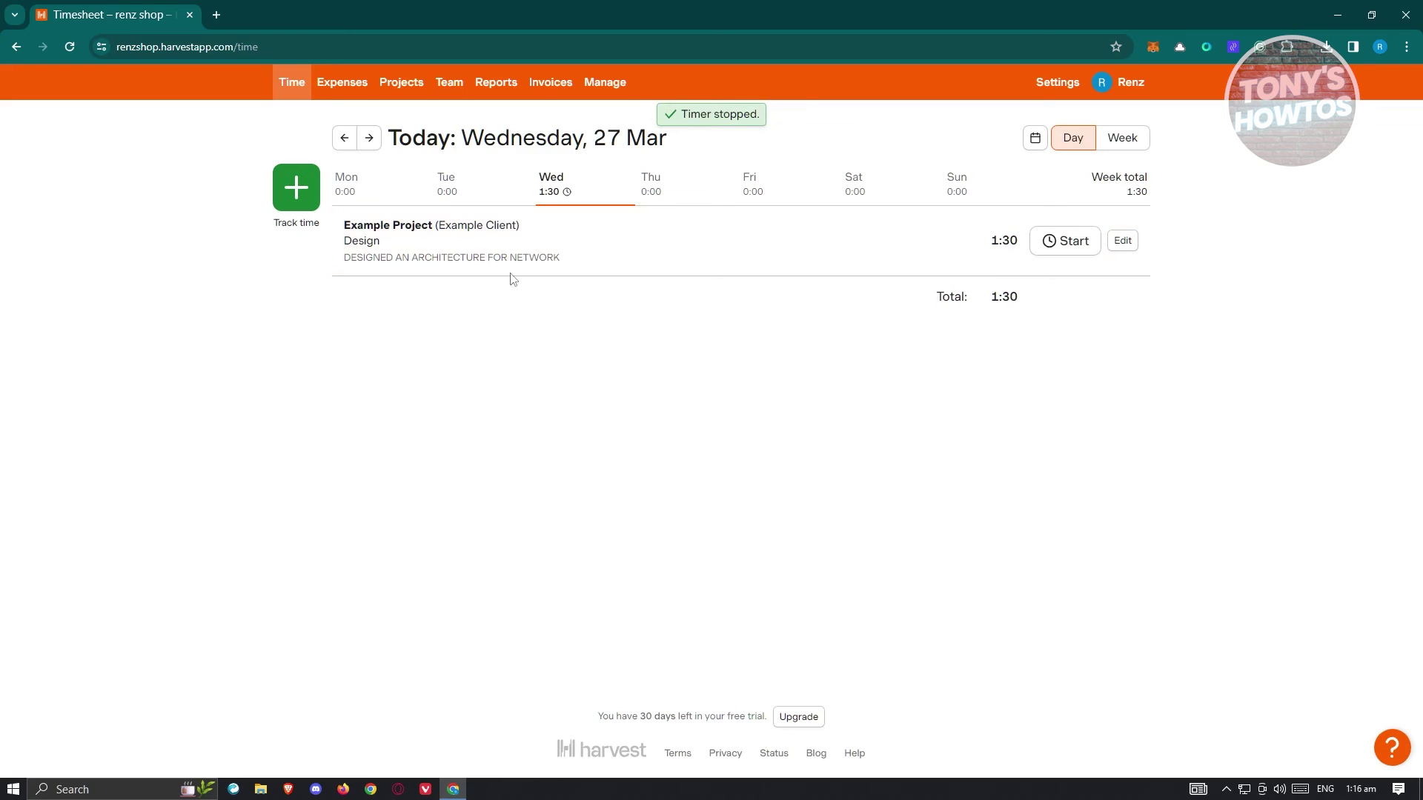
{"action": "left_click", "coordinate": [1122, 241]}
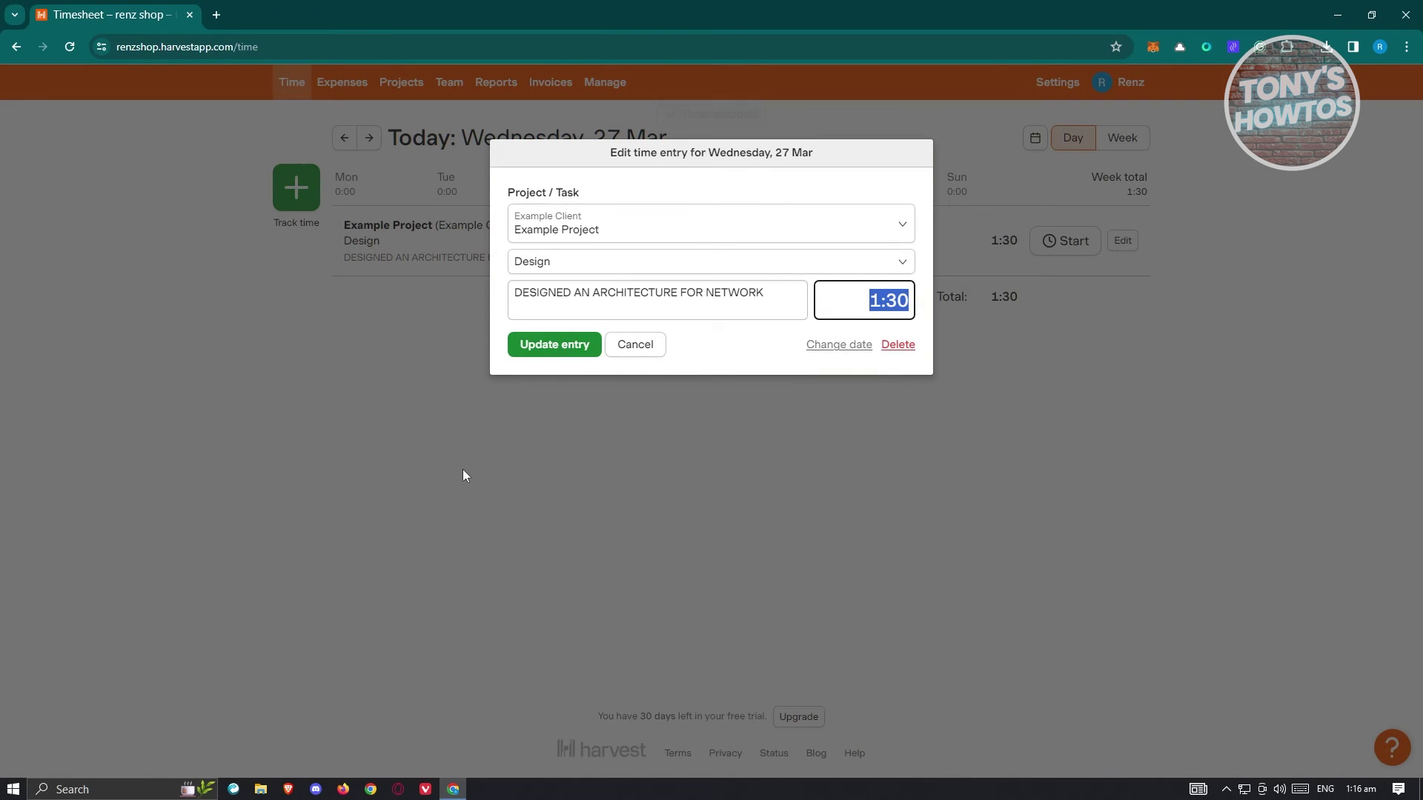
{"action": "left_click", "coordinate": [552, 405]}
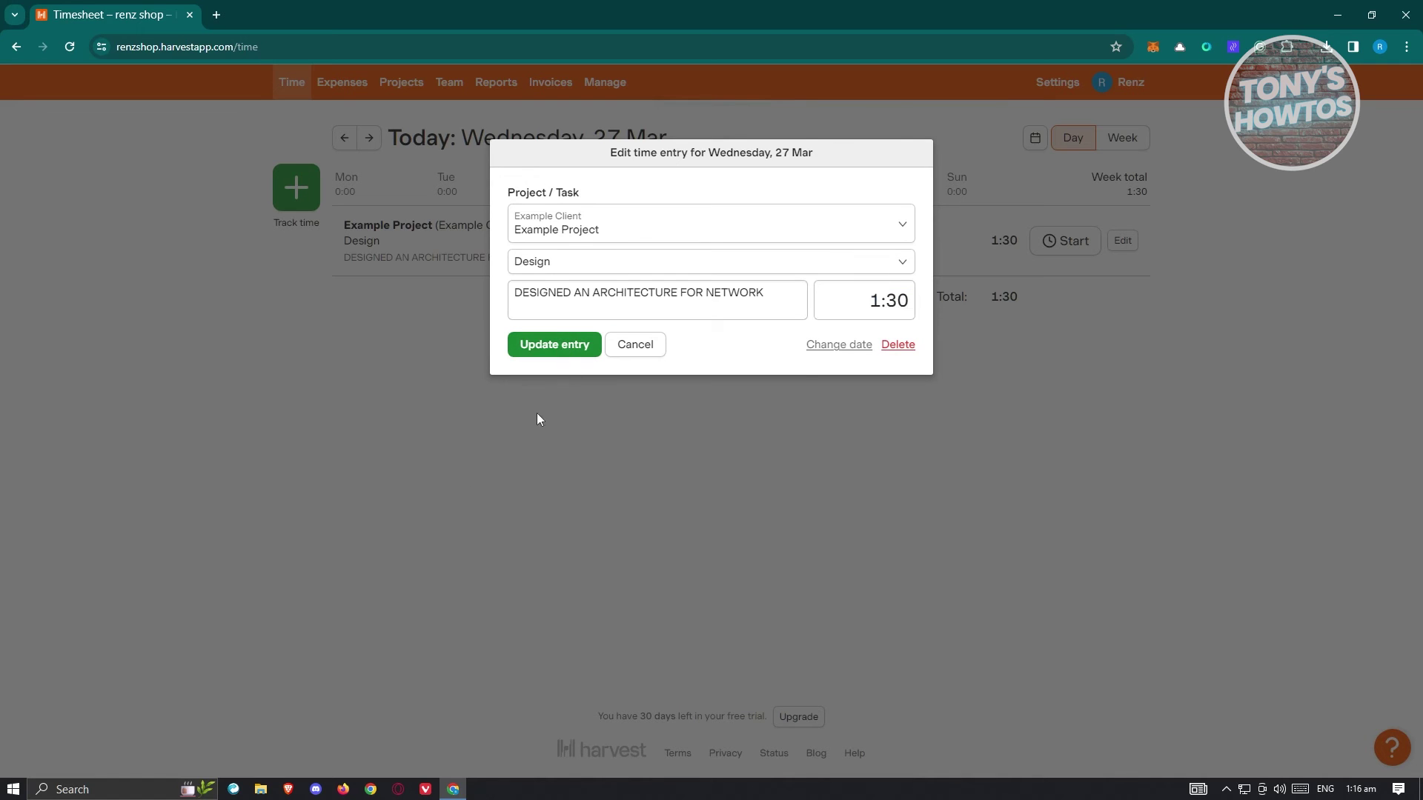
{"action": "left_click", "coordinate": [640, 348]}
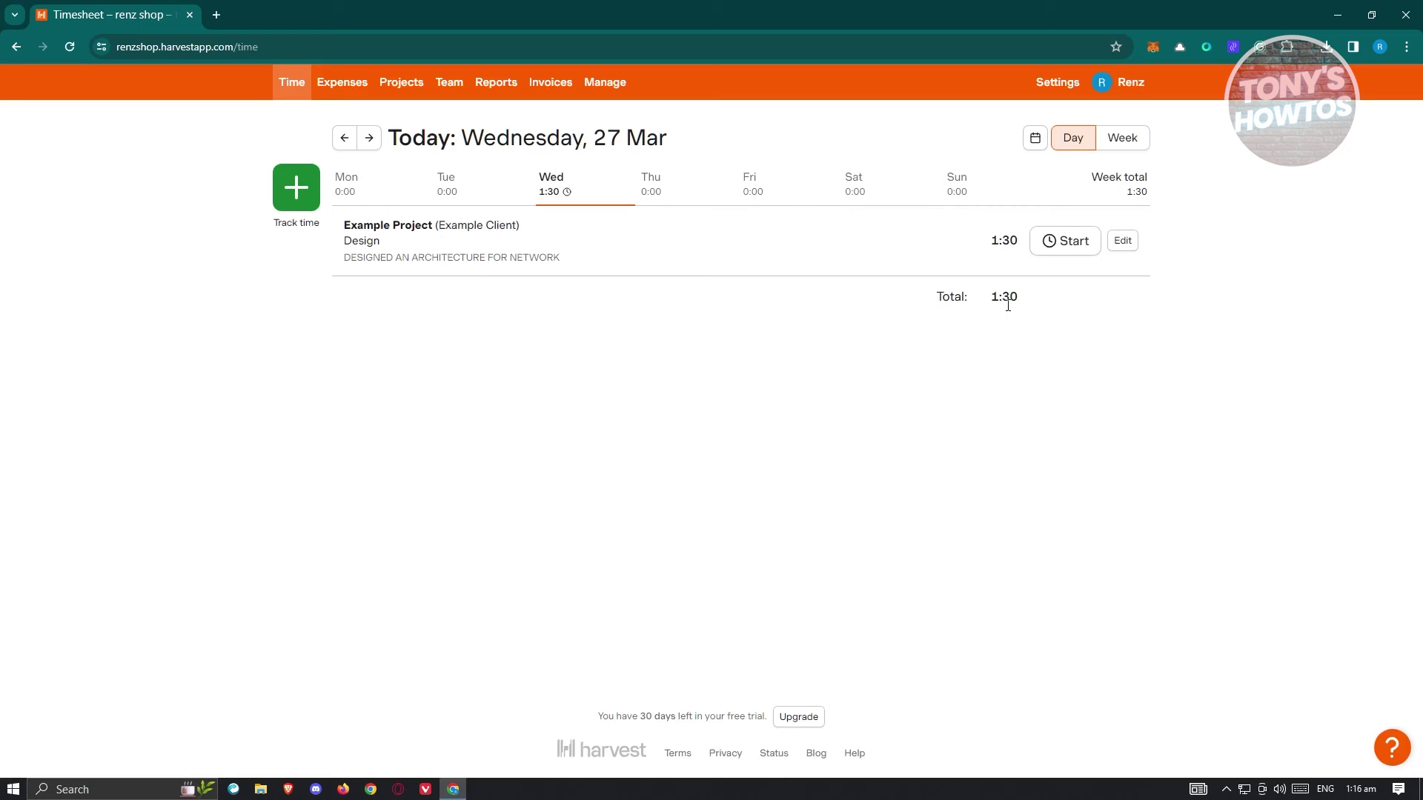
- Start a new Meals expense for Example Project with no notes
{"action": "left_click", "coordinate": [341, 81]}
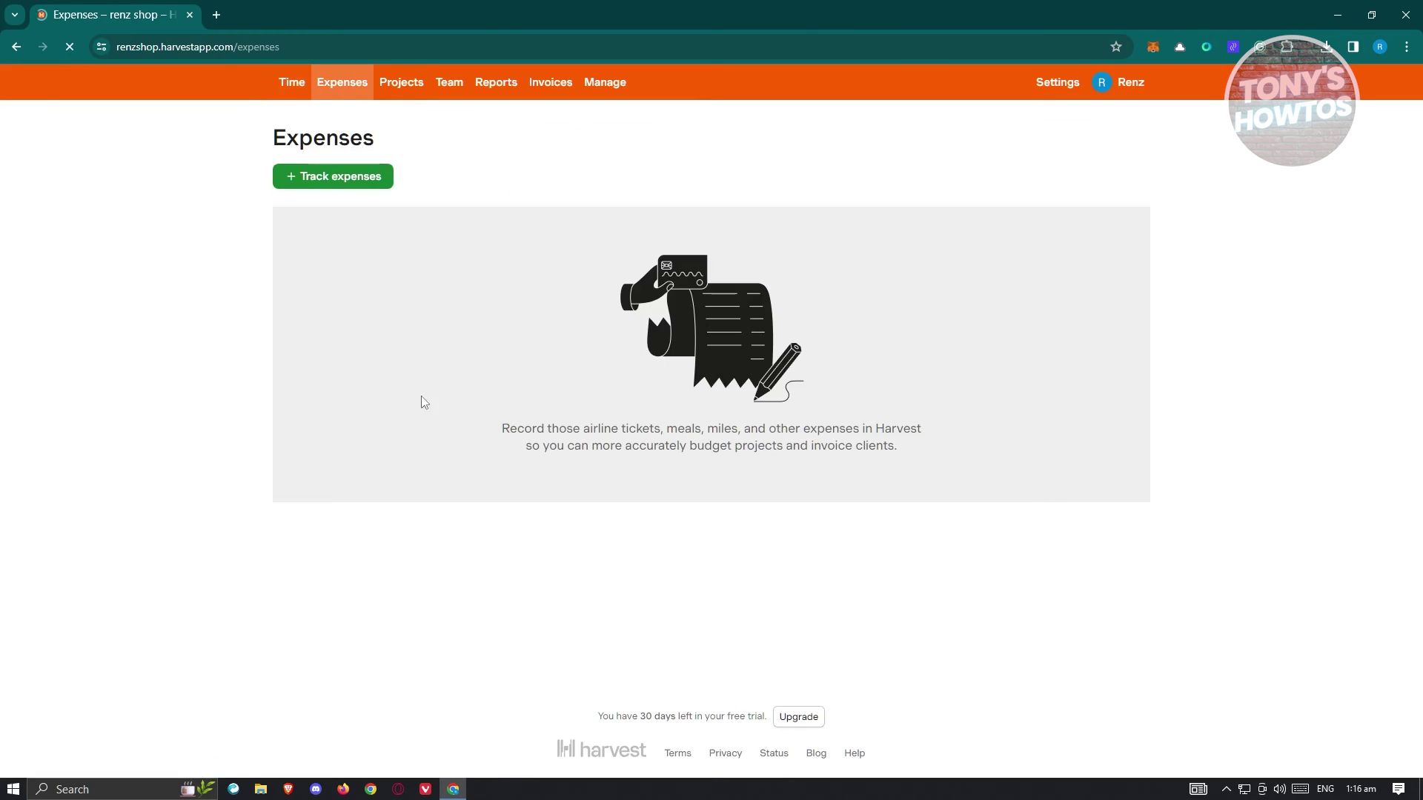
{"action": "left_click", "coordinate": [351, 185]}
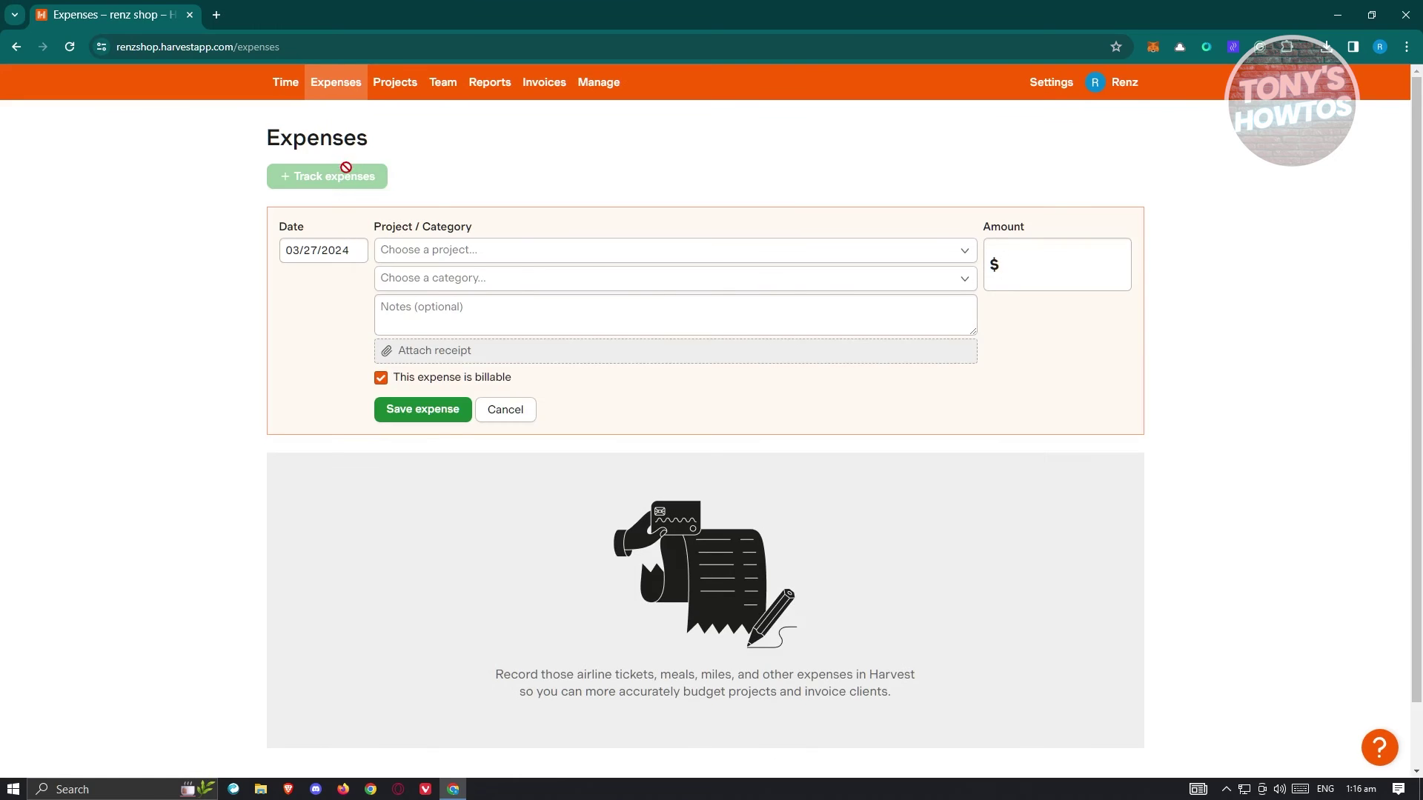
{"action": "left_click", "coordinate": [563, 252]}
{"action": "left_click", "coordinate": [469, 345]}
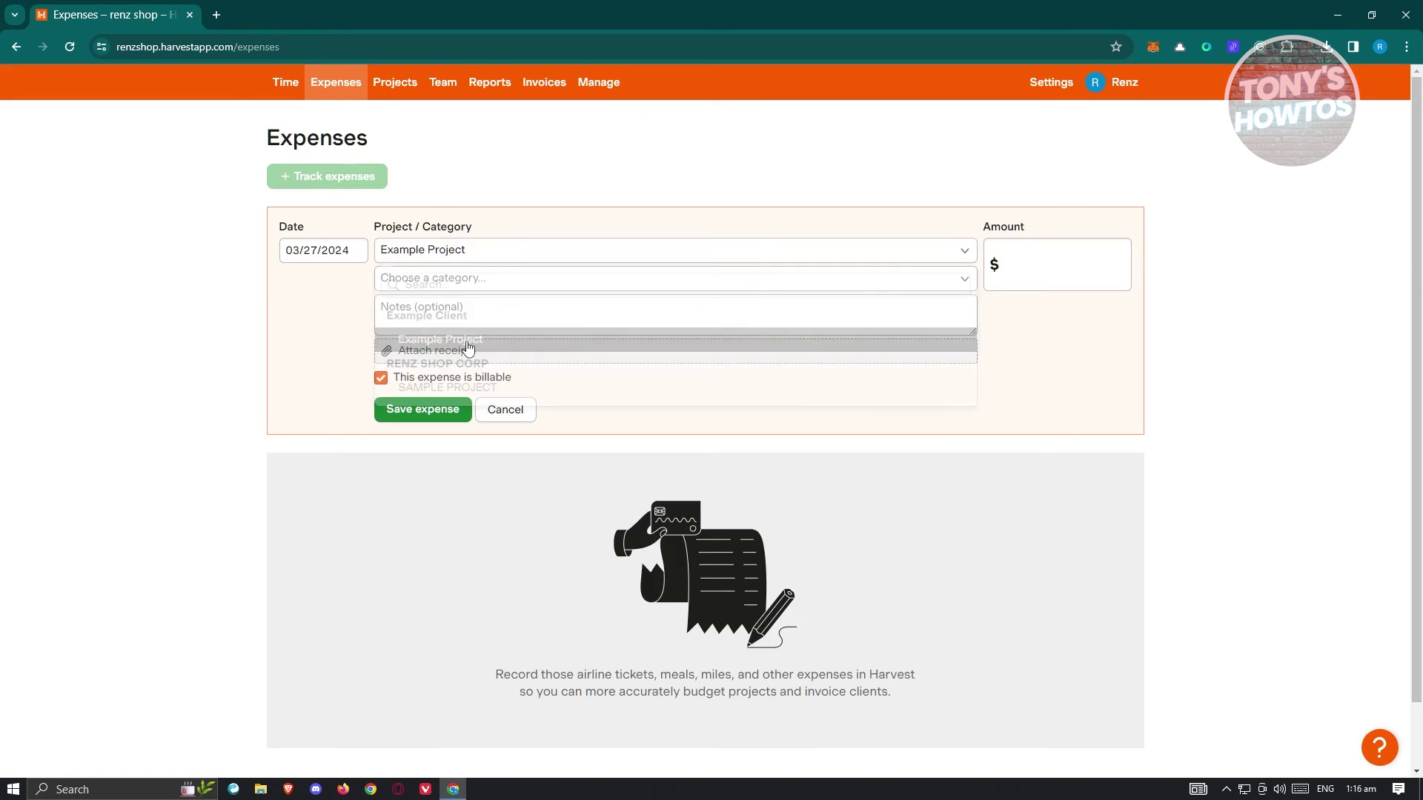
{"action": "left_click", "coordinate": [472, 280]}
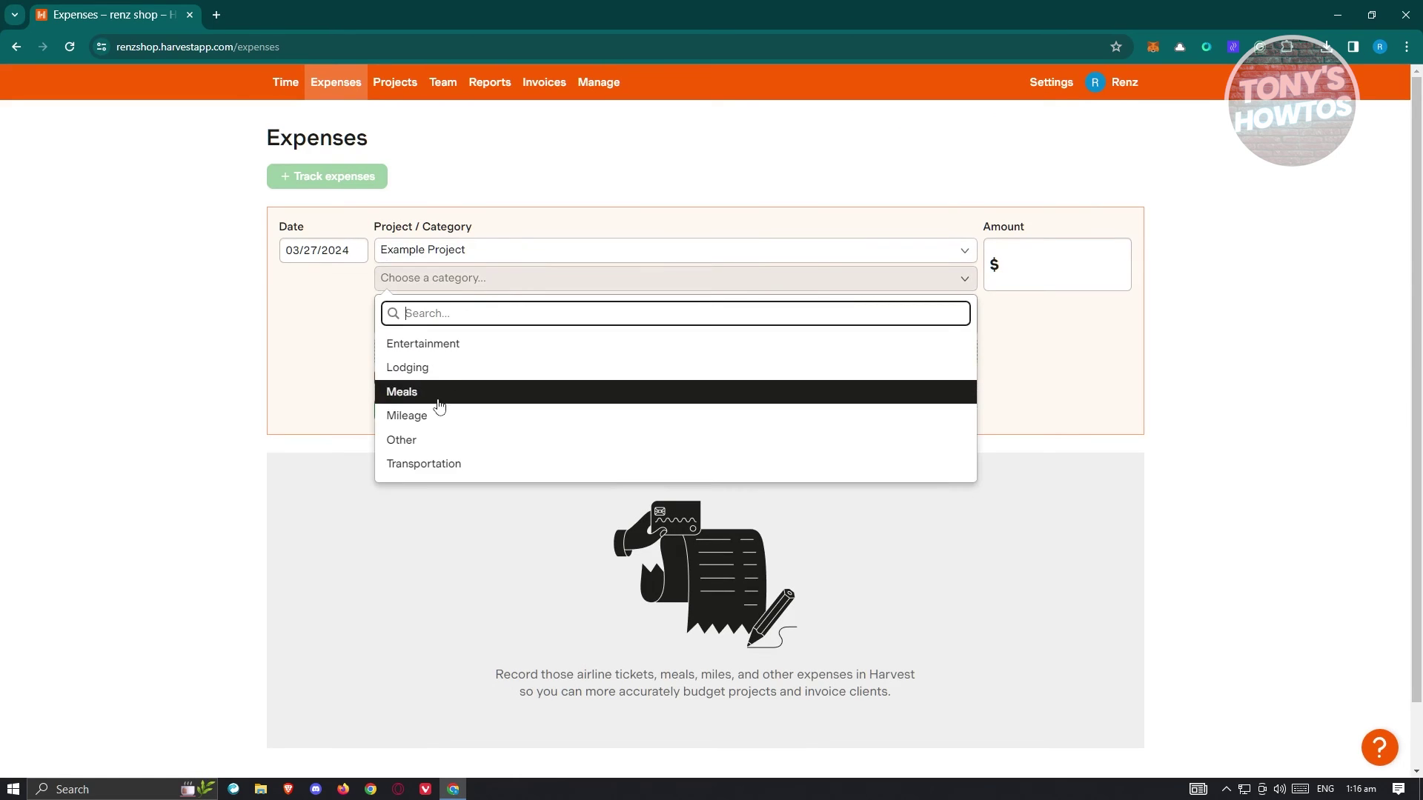
{"action": "left_click", "coordinate": [443, 396]}
{"action": "left_click", "coordinate": [486, 314]}
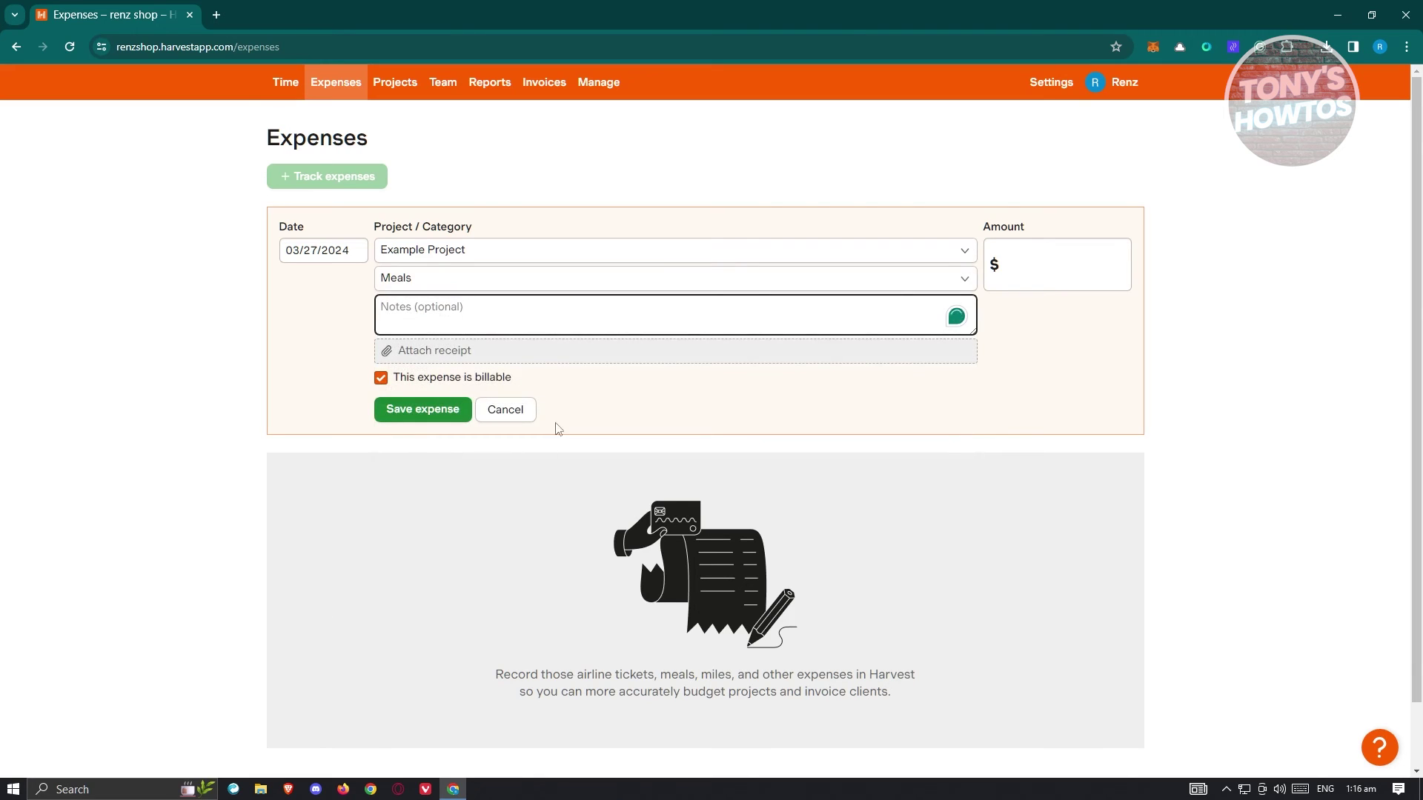
{"action": "left_click", "coordinate": [1130, 345]}
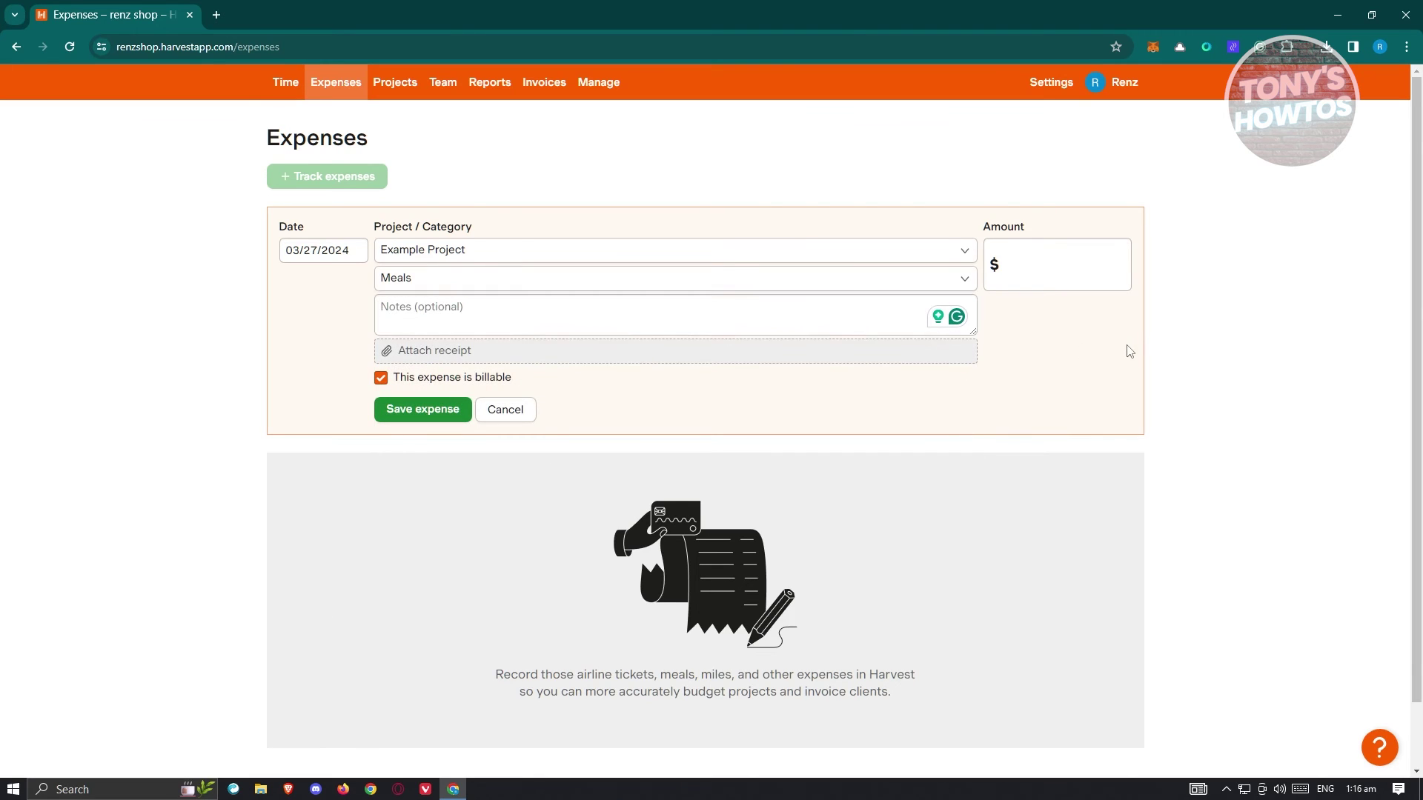
- Date the expense 28 March 2024, set amount 100, save it, and show Projects
{"action": "left_click", "coordinate": [306, 249]}
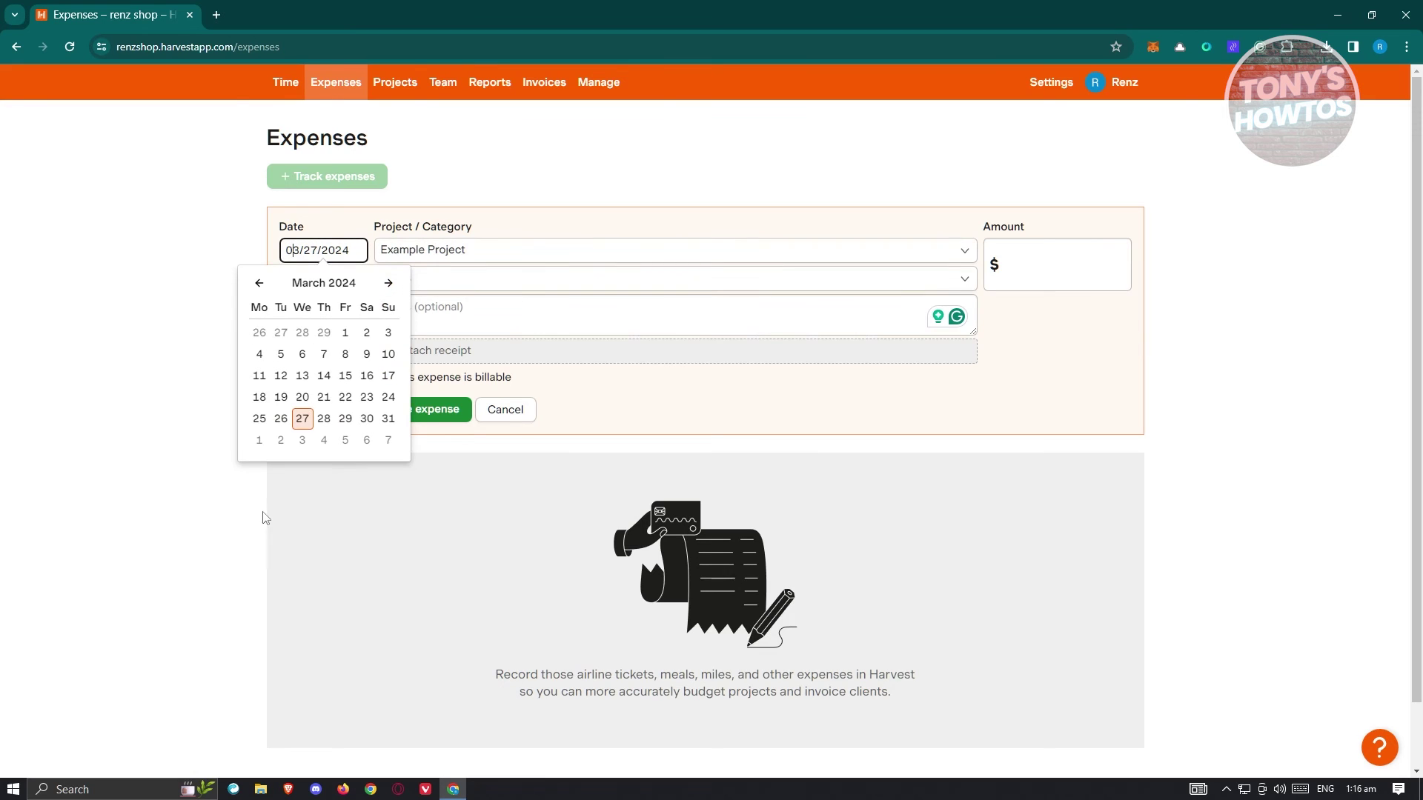
{"action": "left_click", "coordinate": [324, 418]}
{"action": "left_click", "coordinate": [1063, 265]}
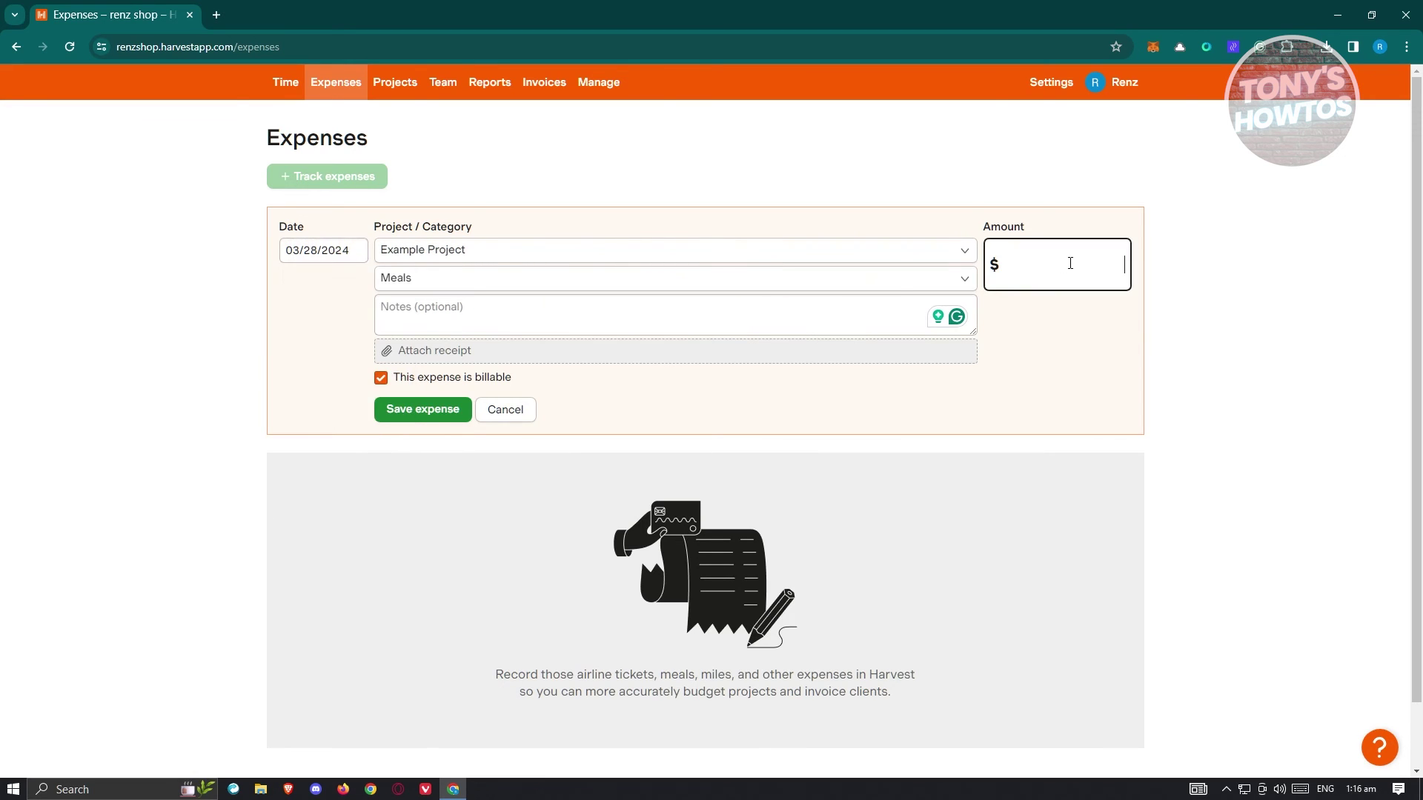
{"action": "type", "text": "100"}
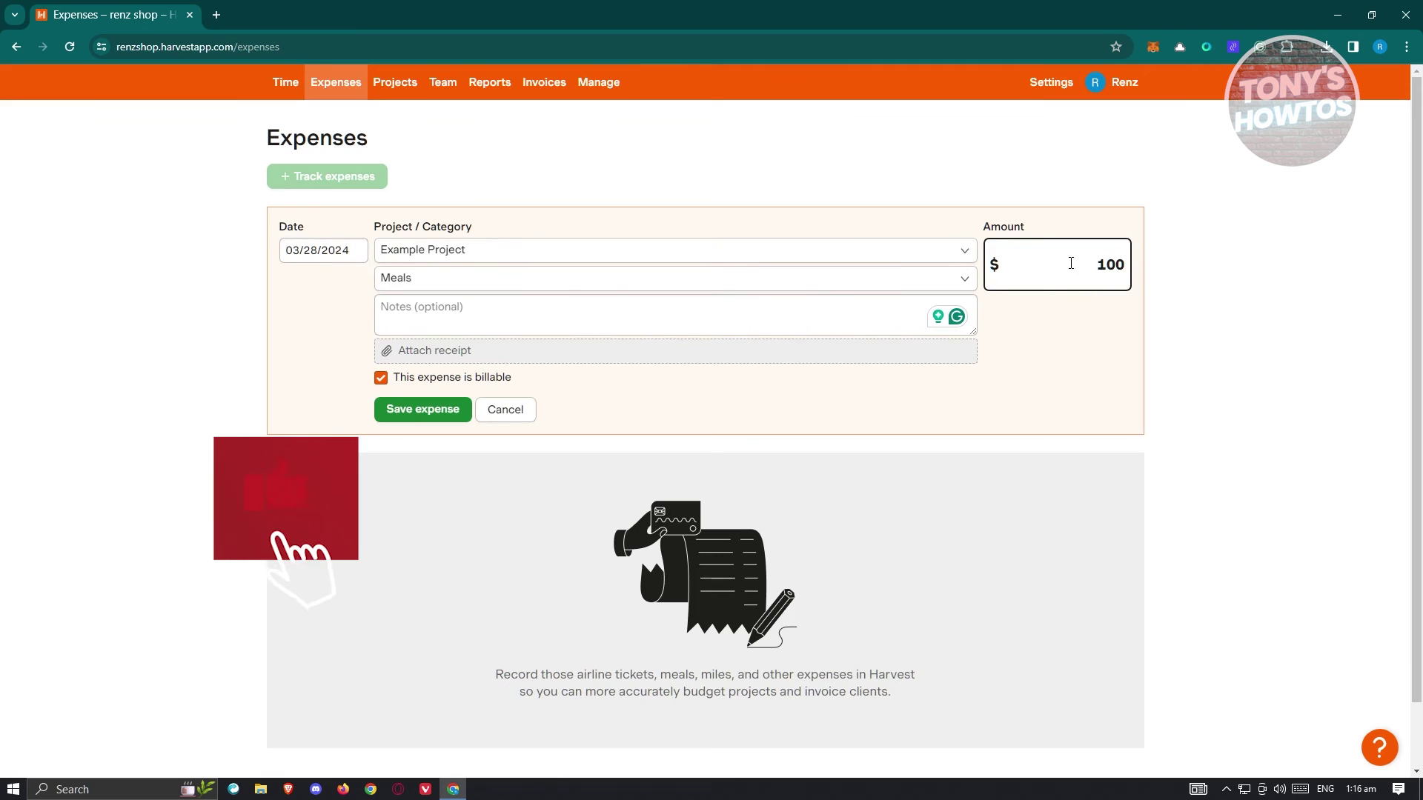
{"action": "left_click", "coordinate": [422, 415]}
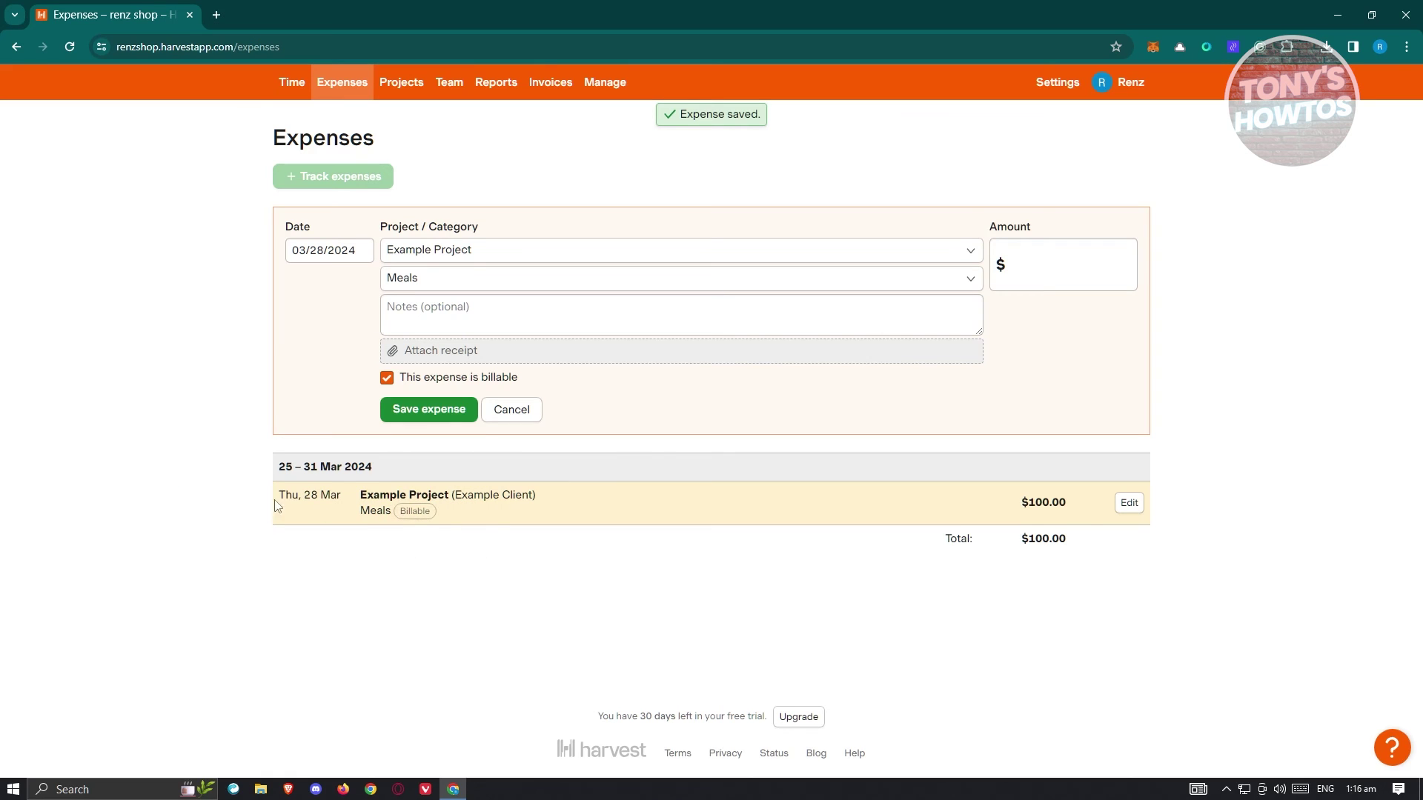
{"action": "left_click", "coordinate": [393, 83]}
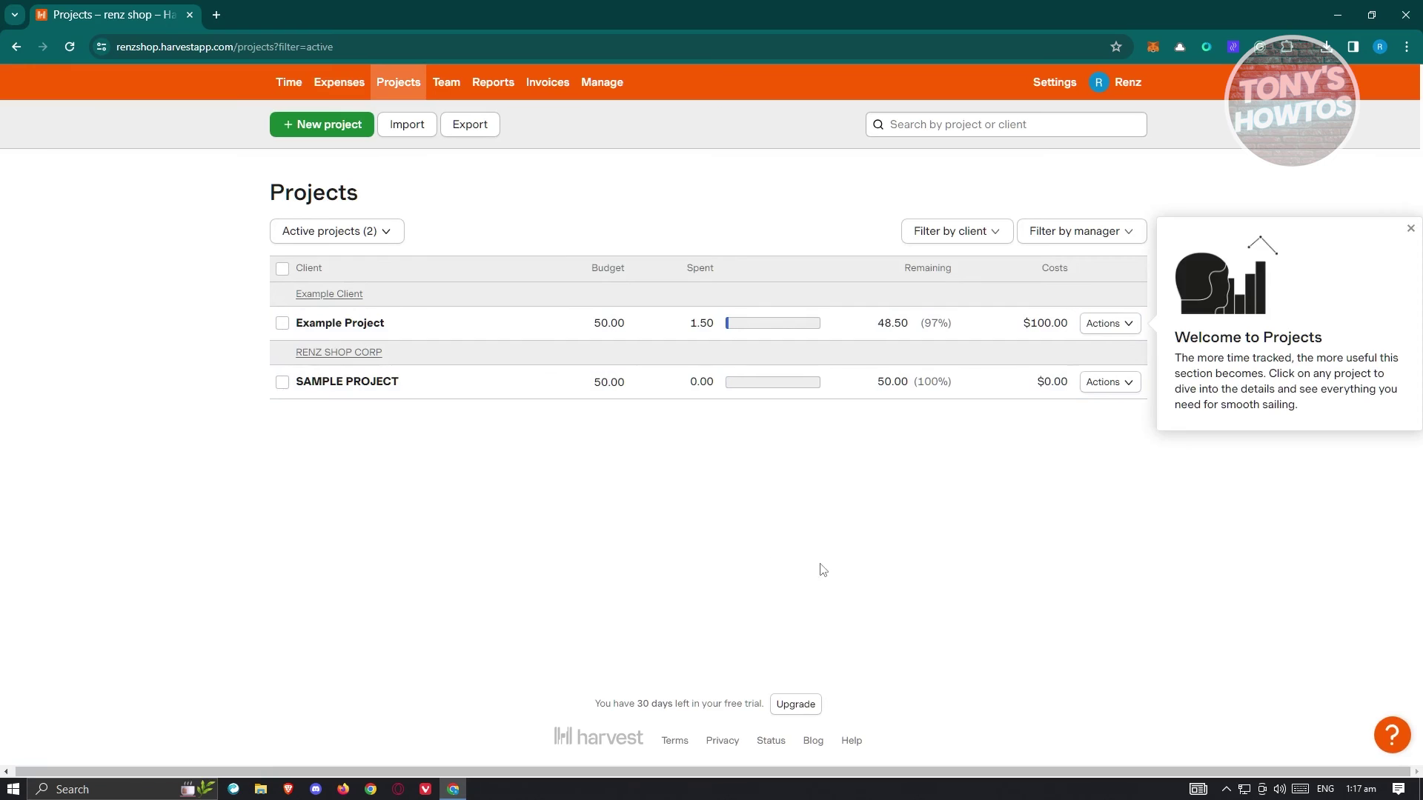
- Open Example Project's details, dismiss the figures popup, and review its Tasks table
{"action": "left_click", "coordinate": [329, 324]}
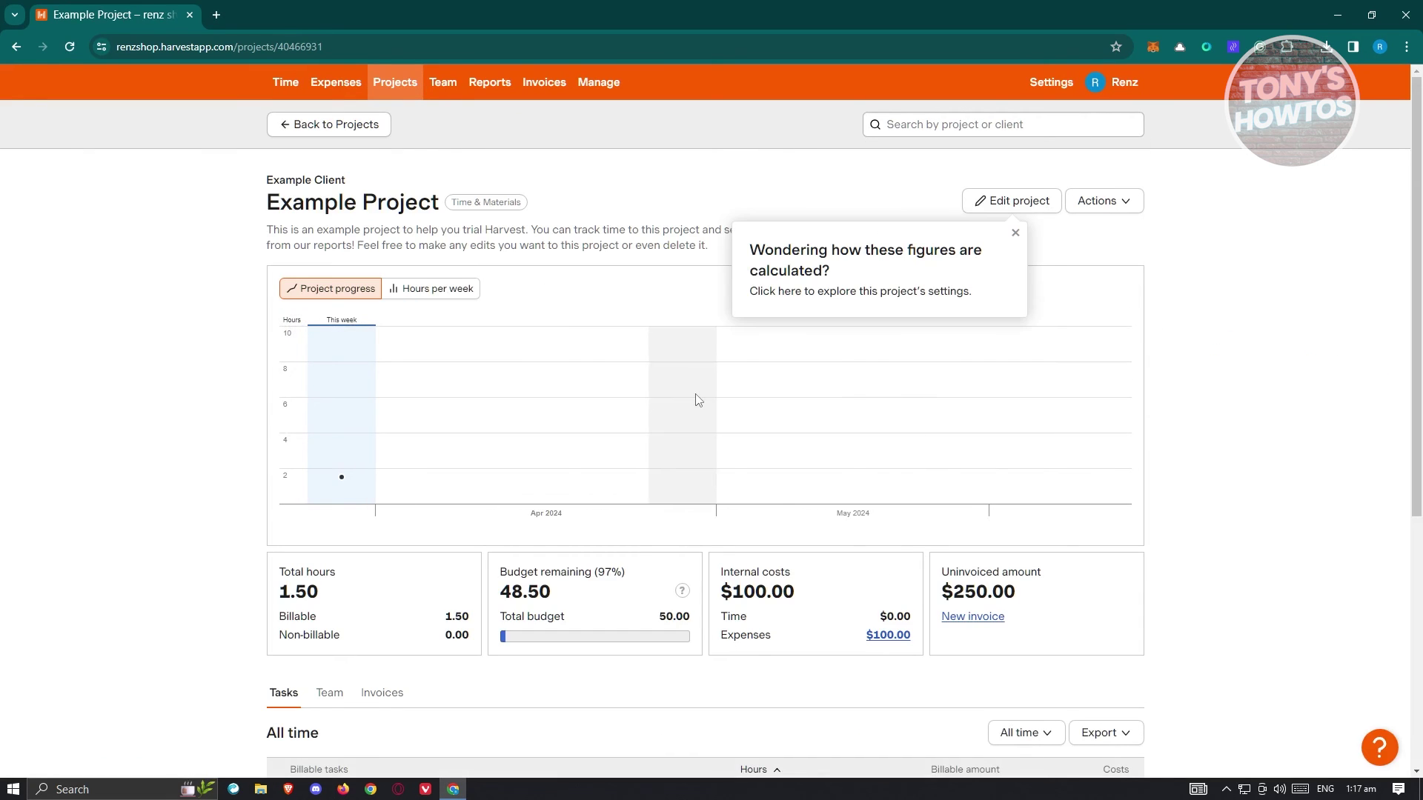
{"action": "left_click", "coordinate": [1015, 234]}
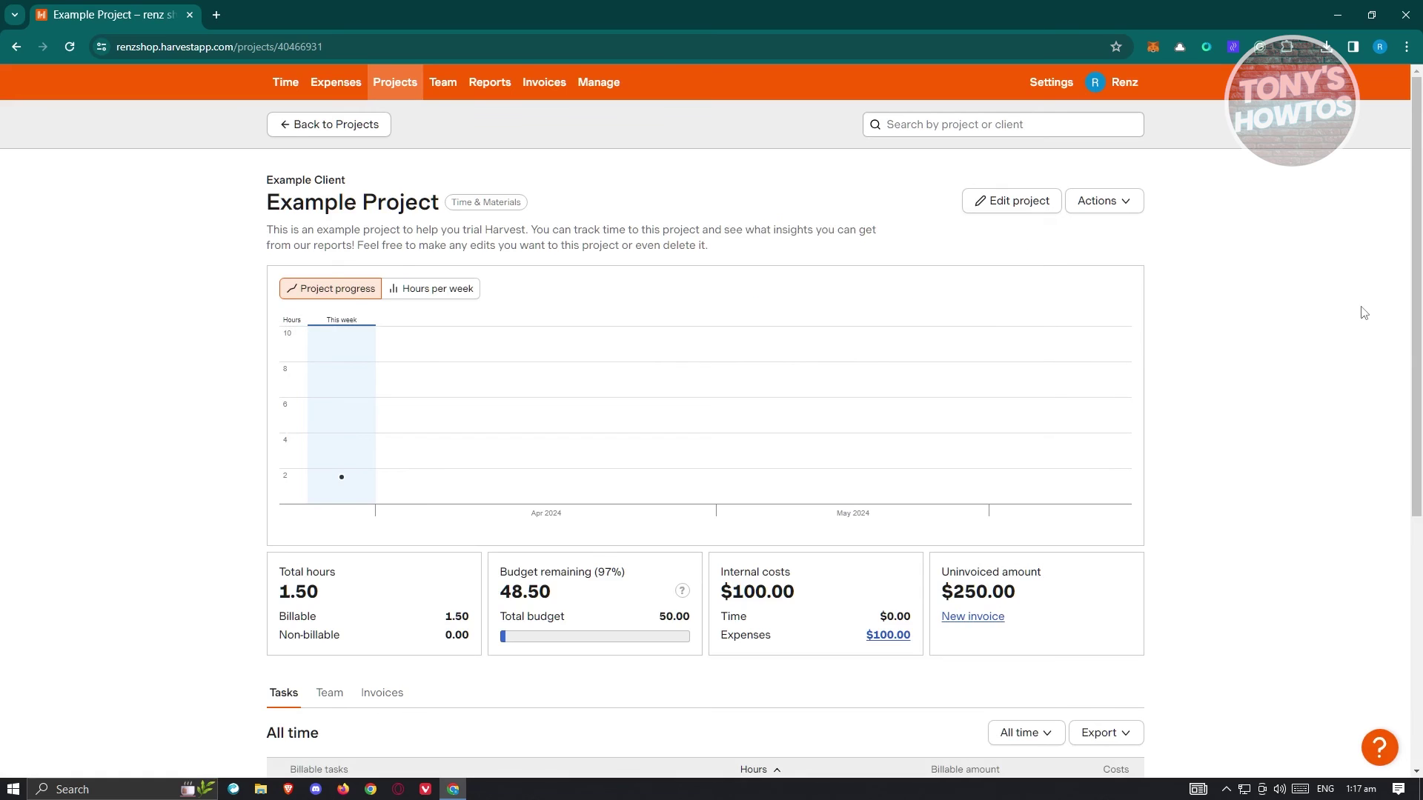
{"action": "scroll", "coordinate": [1364, 319], "scroll_direction": "down", "scroll_amount": 3}
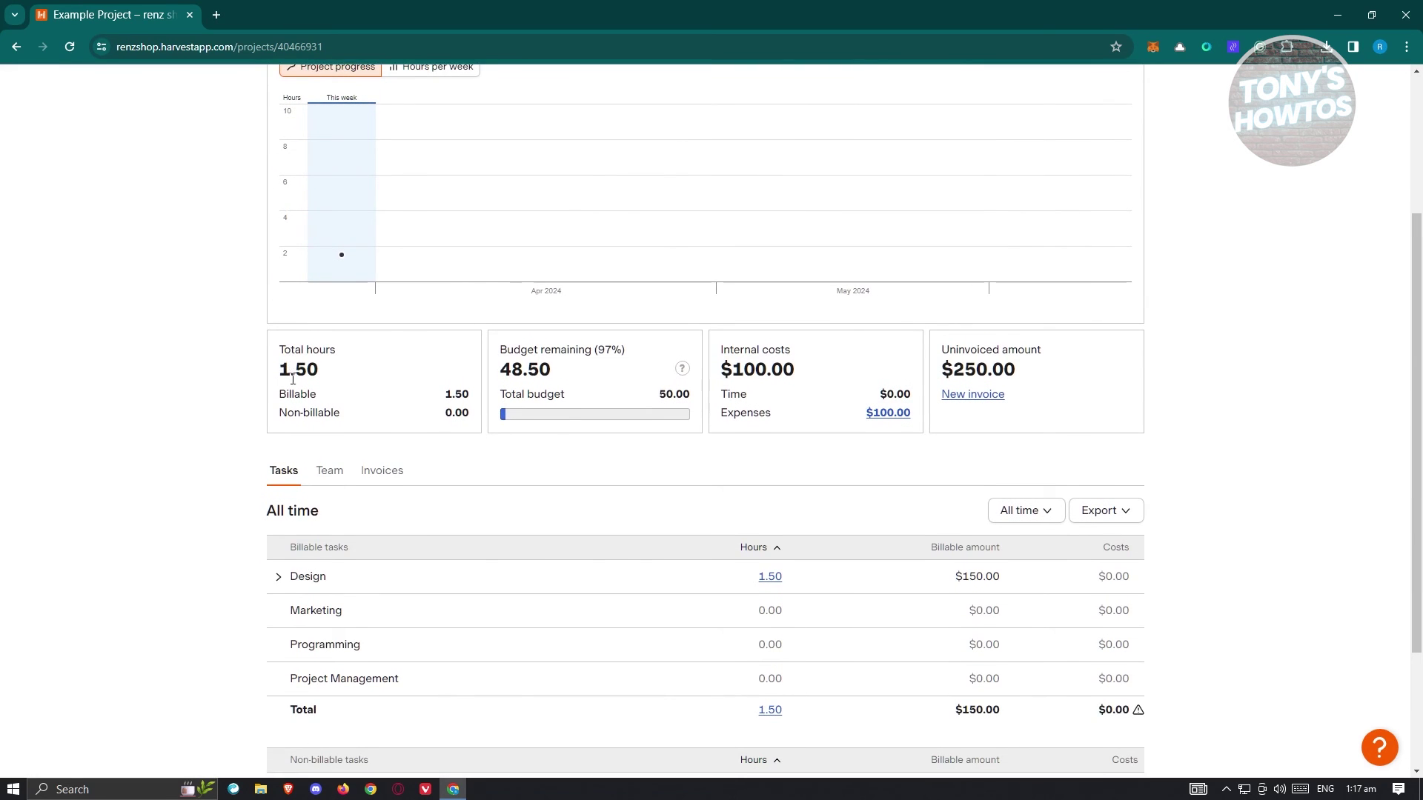
{"action": "scroll", "coordinate": [304, 167], "scroll_direction": "up", "scroll_amount": 3}
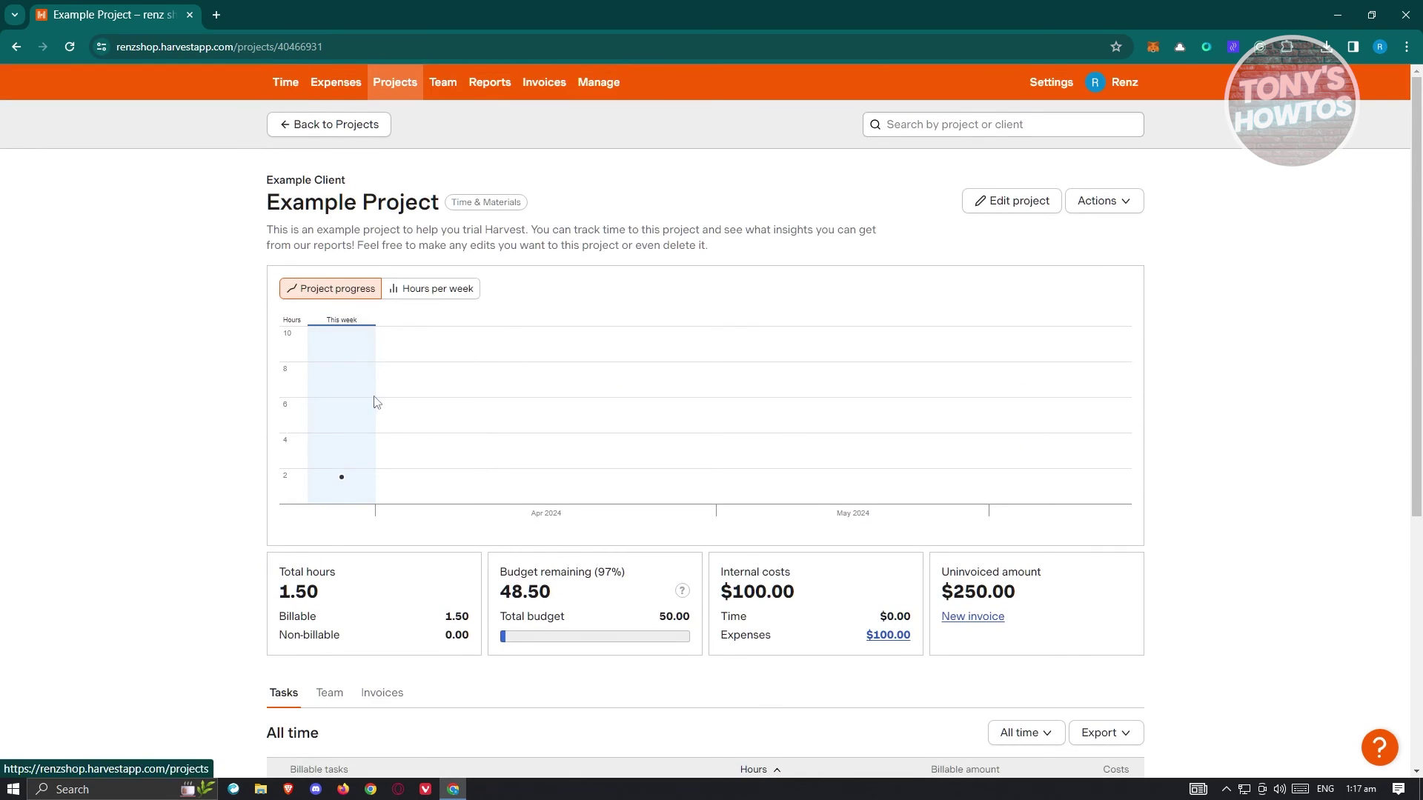
{"action": "scroll", "coordinate": [474, 467], "scroll_direction": "down", "scroll_amount": 2}
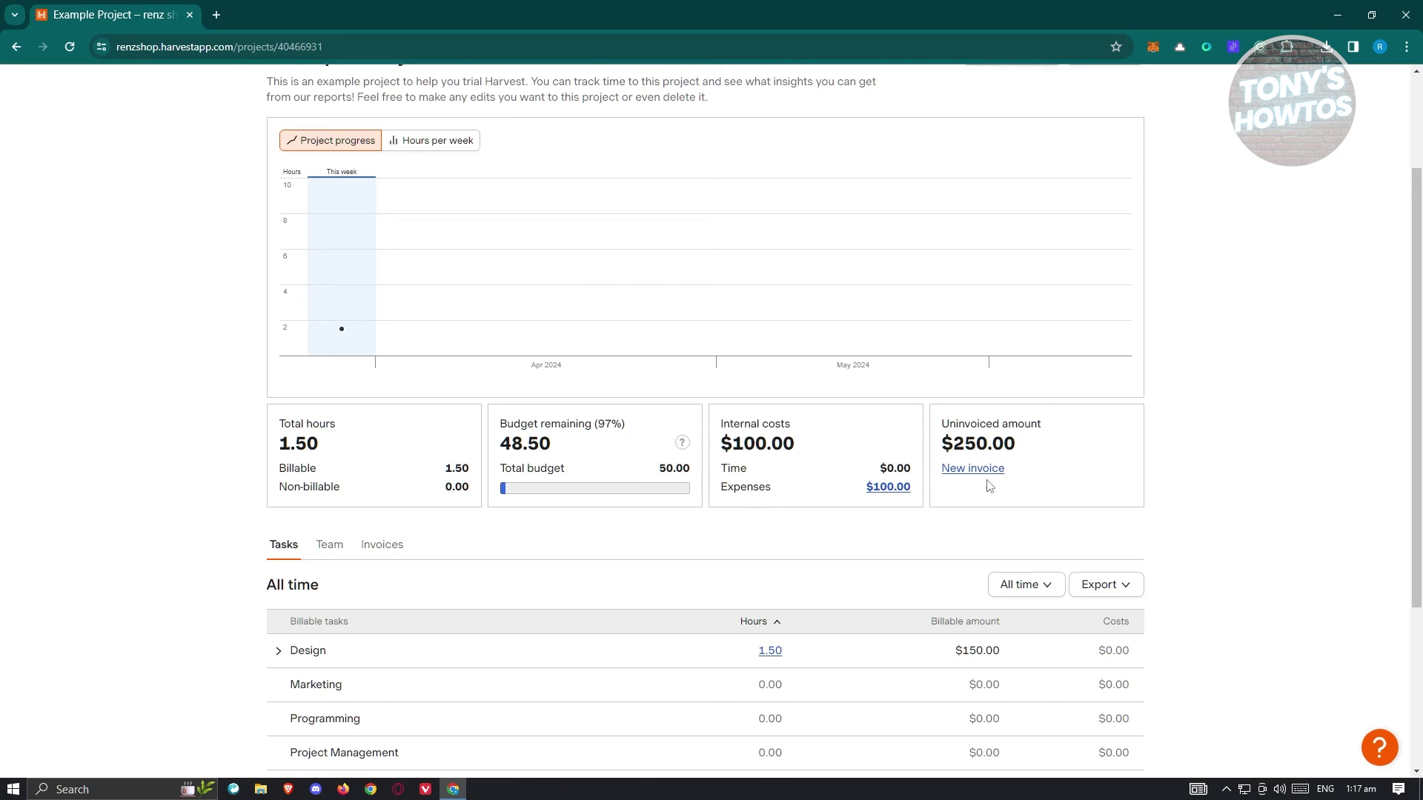
{"action": "scroll", "coordinate": [1159, 449], "scroll_direction": "down", "scroll_amount": 2}
{"action": "scroll", "coordinate": [619, 532], "scroll_direction": "down", "scroll_amount": 2}
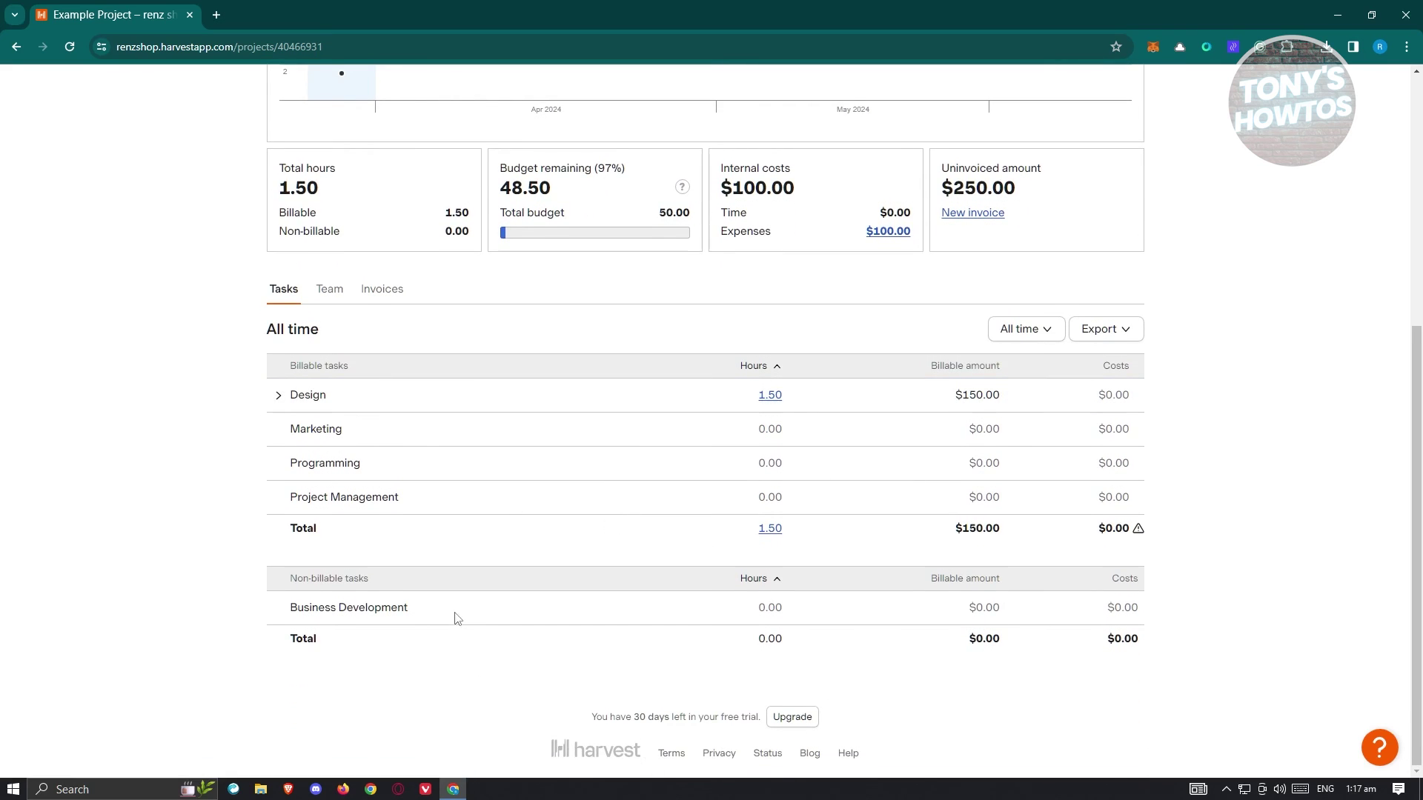
{"action": "scroll", "coordinate": [435, 655], "scroll_direction": "up", "scroll_amount": 5}
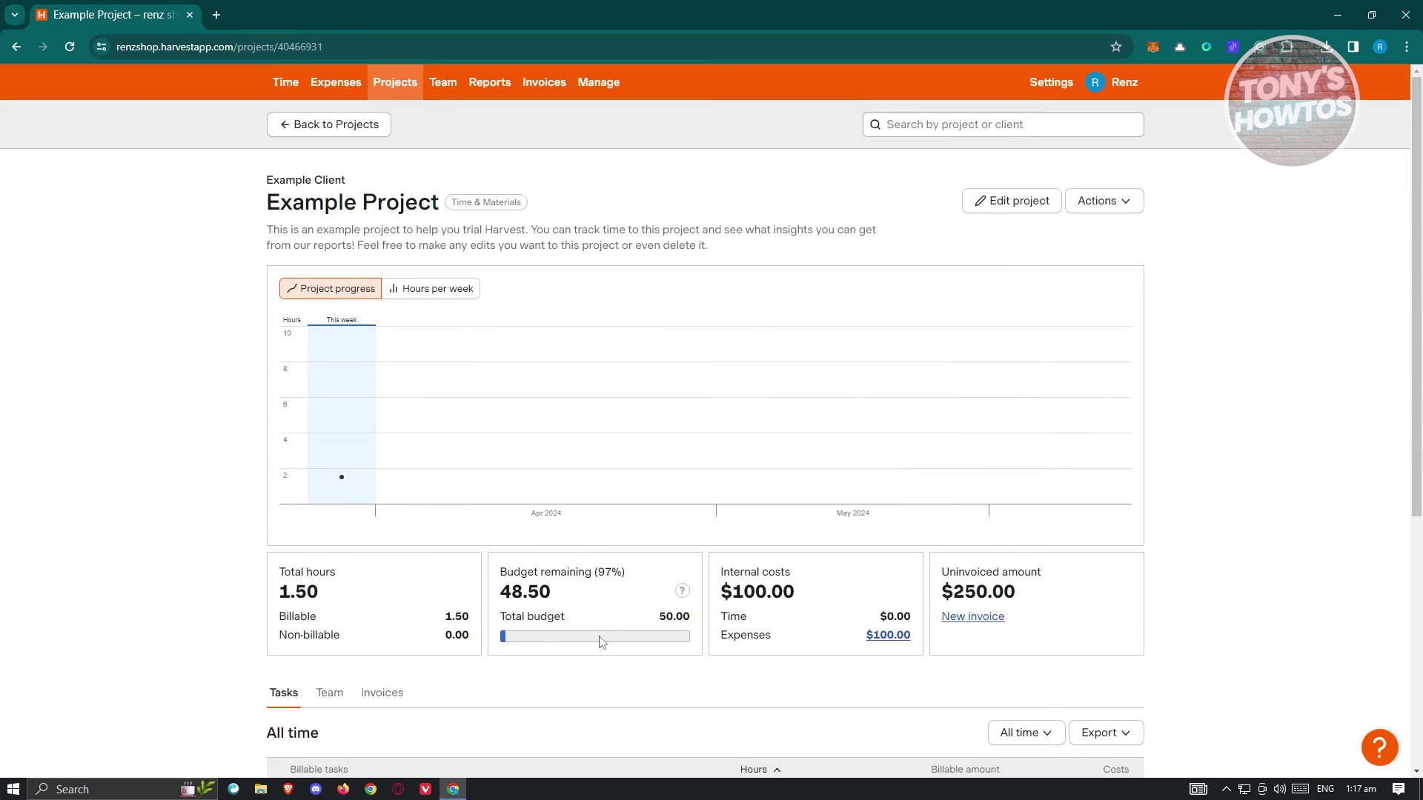
- Edit Example Project and leave its start and end dates blank
{"action": "left_click", "coordinate": [1008, 206]}
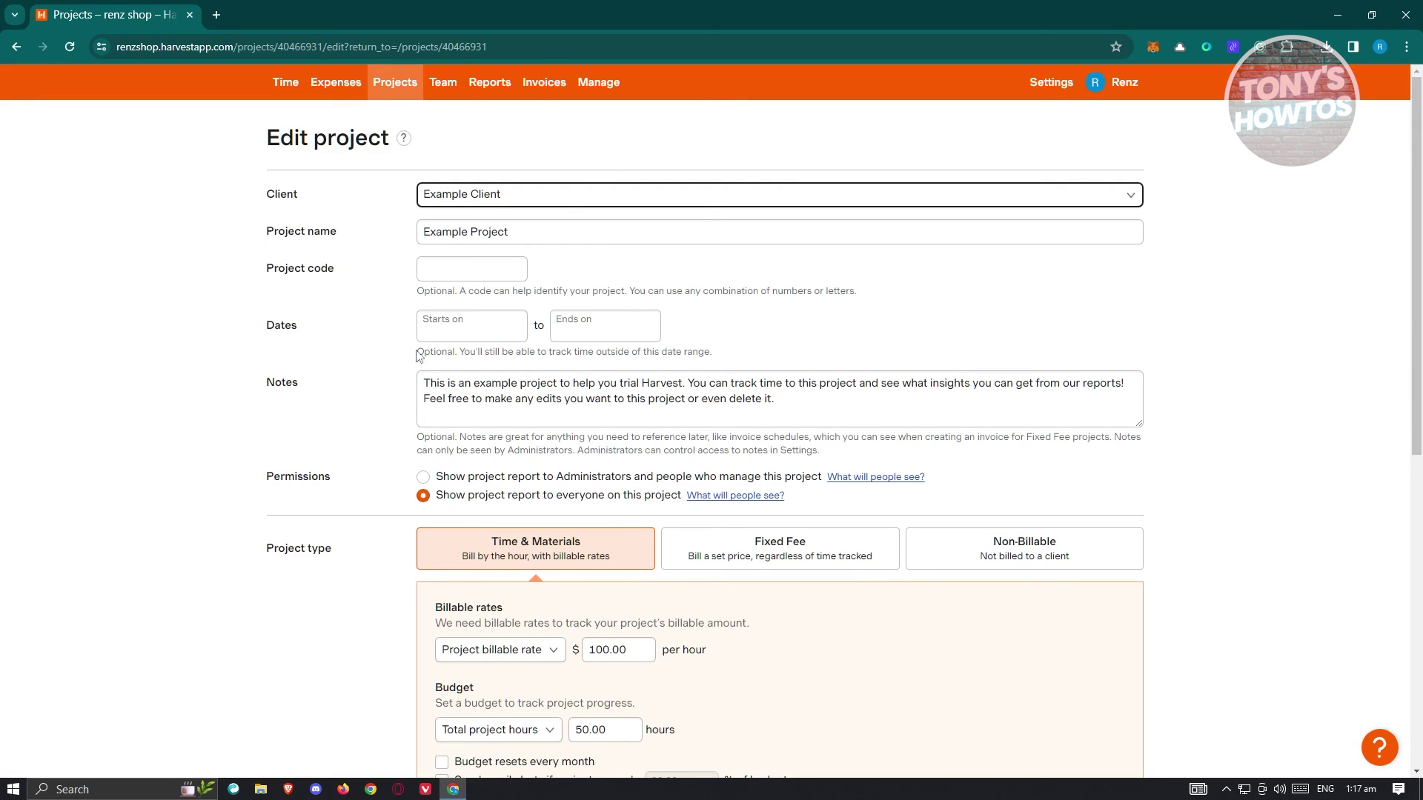
{"action": "left_click", "coordinate": [445, 326]}
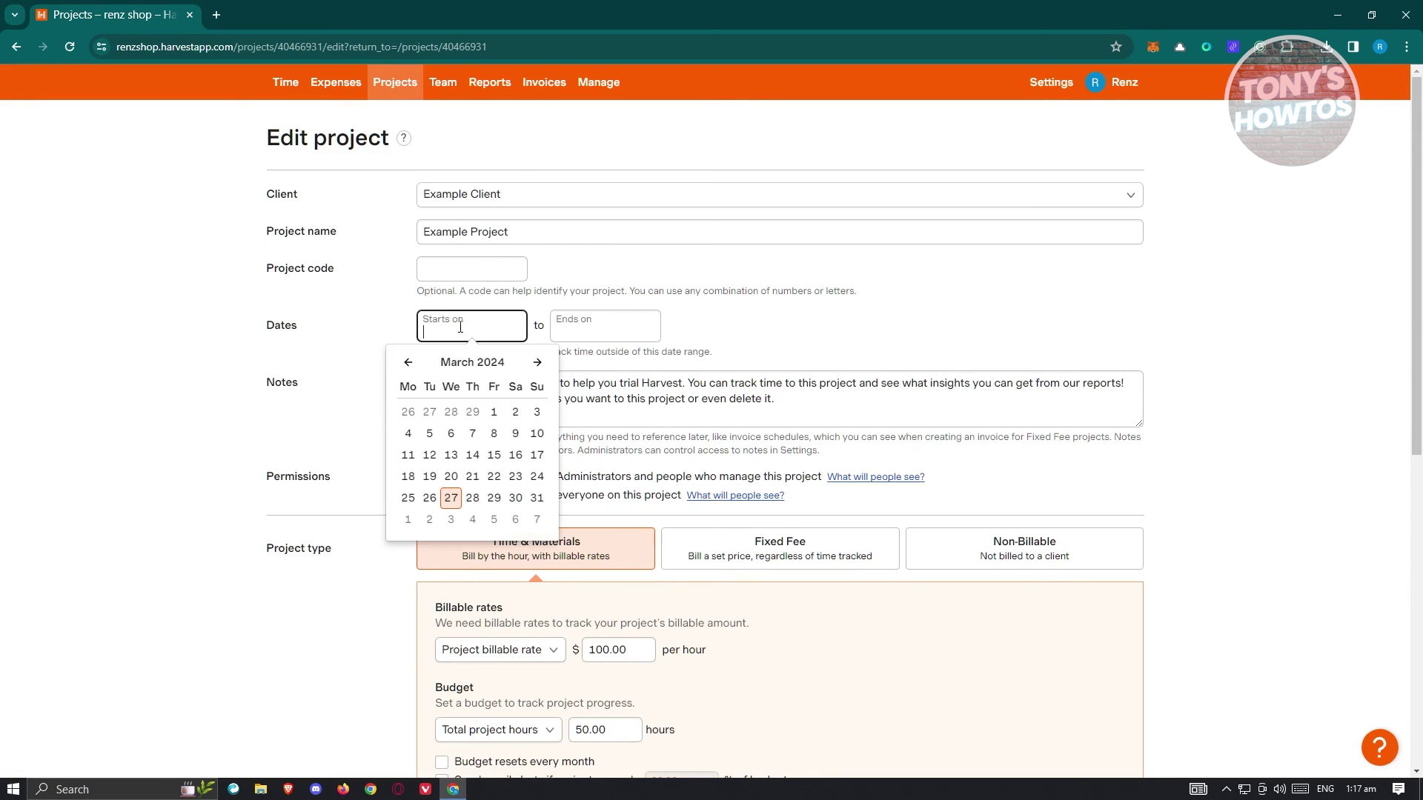
{"action": "left_click", "coordinate": [603, 323]}
{"action": "left_click", "coordinate": [1247, 385]}
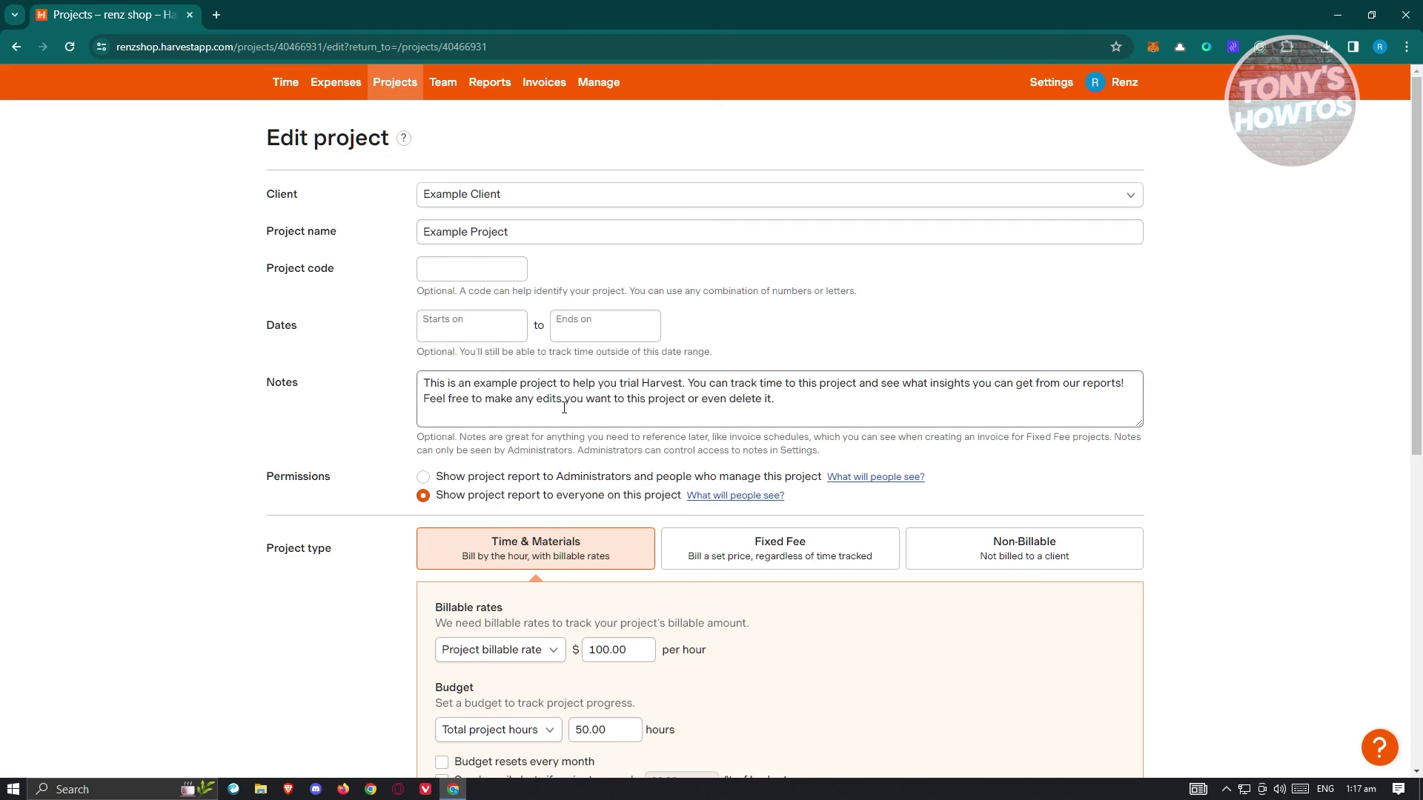
- Keep the 50.00-hour budget and five tasks, and update the project
{"action": "scroll", "coordinate": [472, 449], "scroll_direction": "down", "scroll_amount": 1}
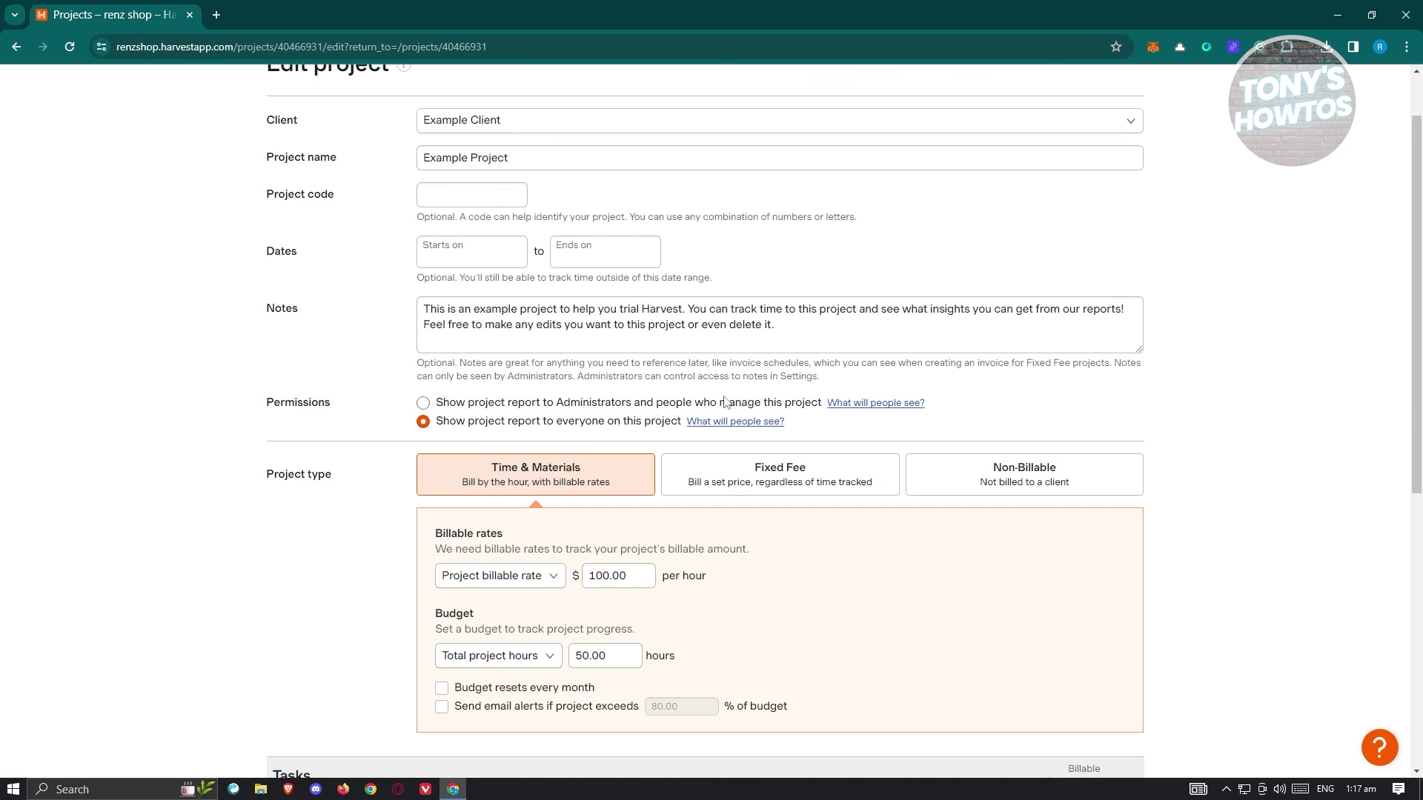
{"action": "scroll", "coordinate": [1222, 381], "scroll_direction": "down", "scroll_amount": 4}
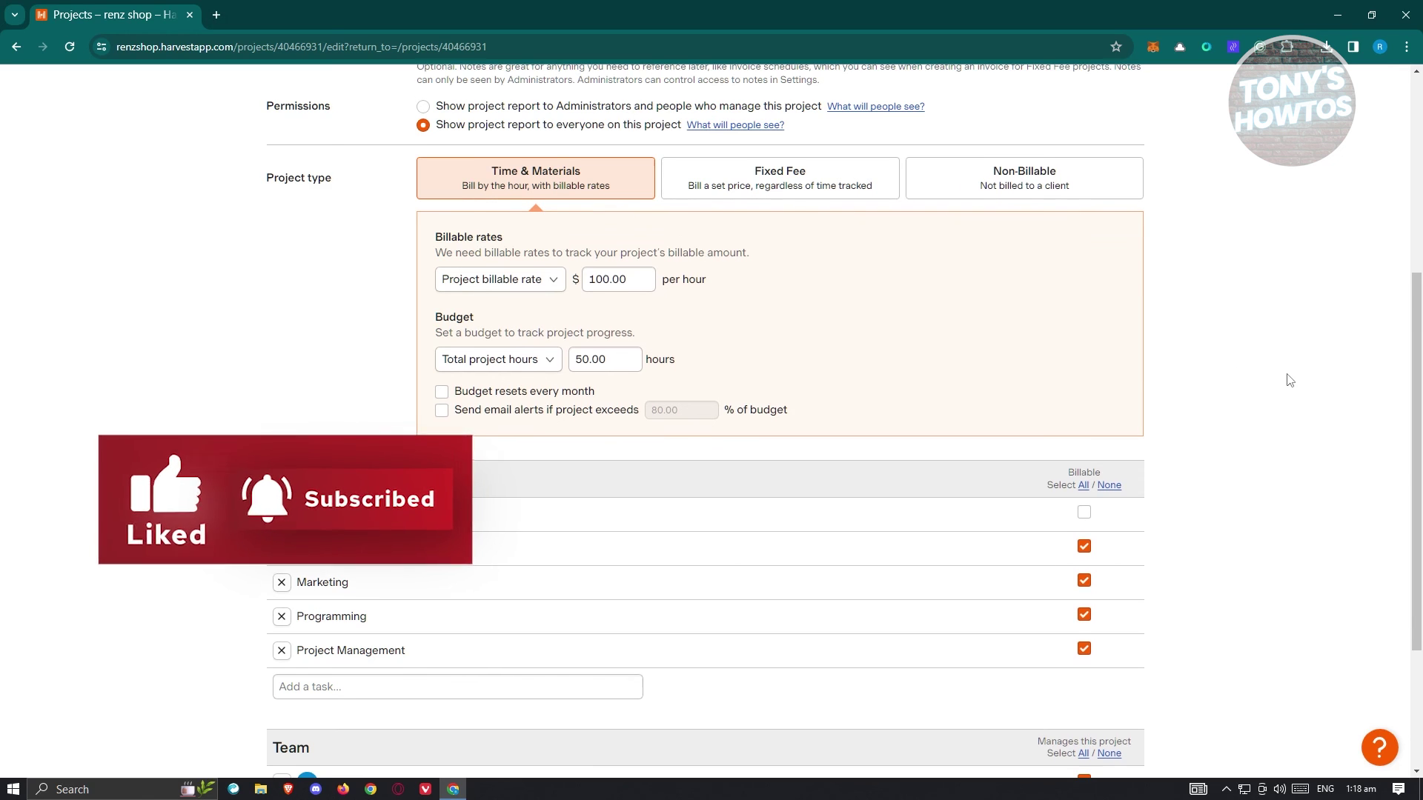
{"action": "scroll", "coordinate": [1310, 376], "scroll_direction": "down", "scroll_amount": 3}
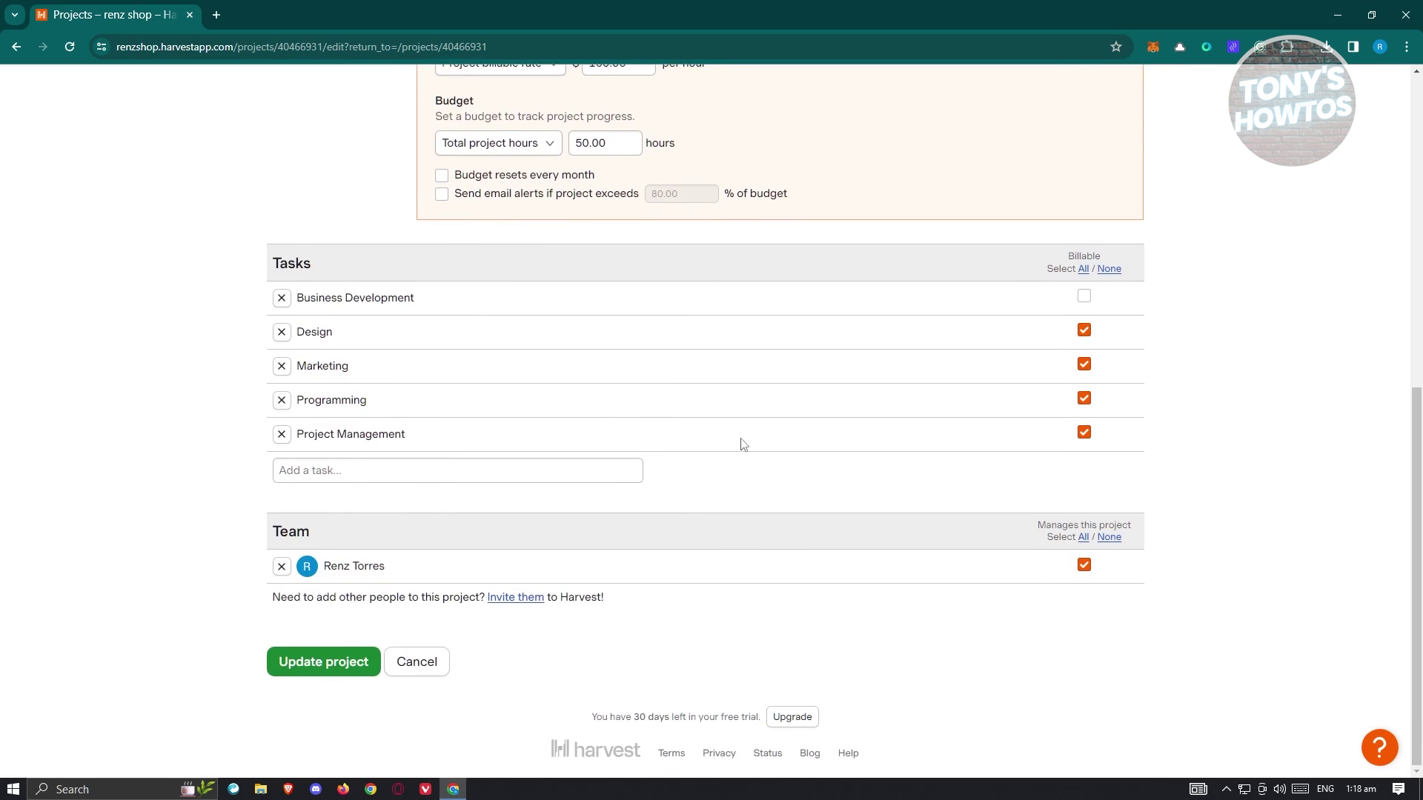
{"action": "left_click", "coordinate": [398, 470]}
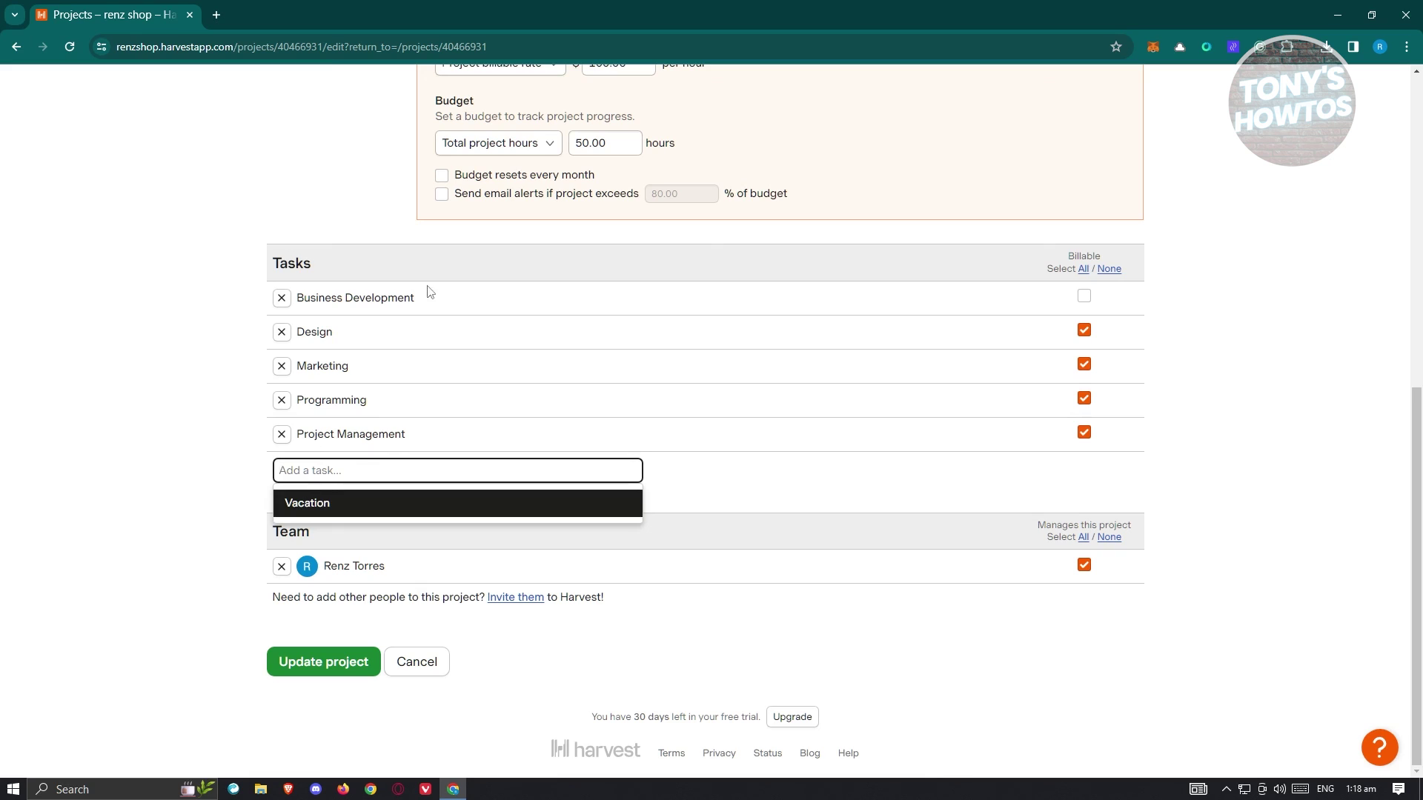
{"action": "left_click_drag", "start_coordinate": [330, 436], "coordinate": [311, 416]}
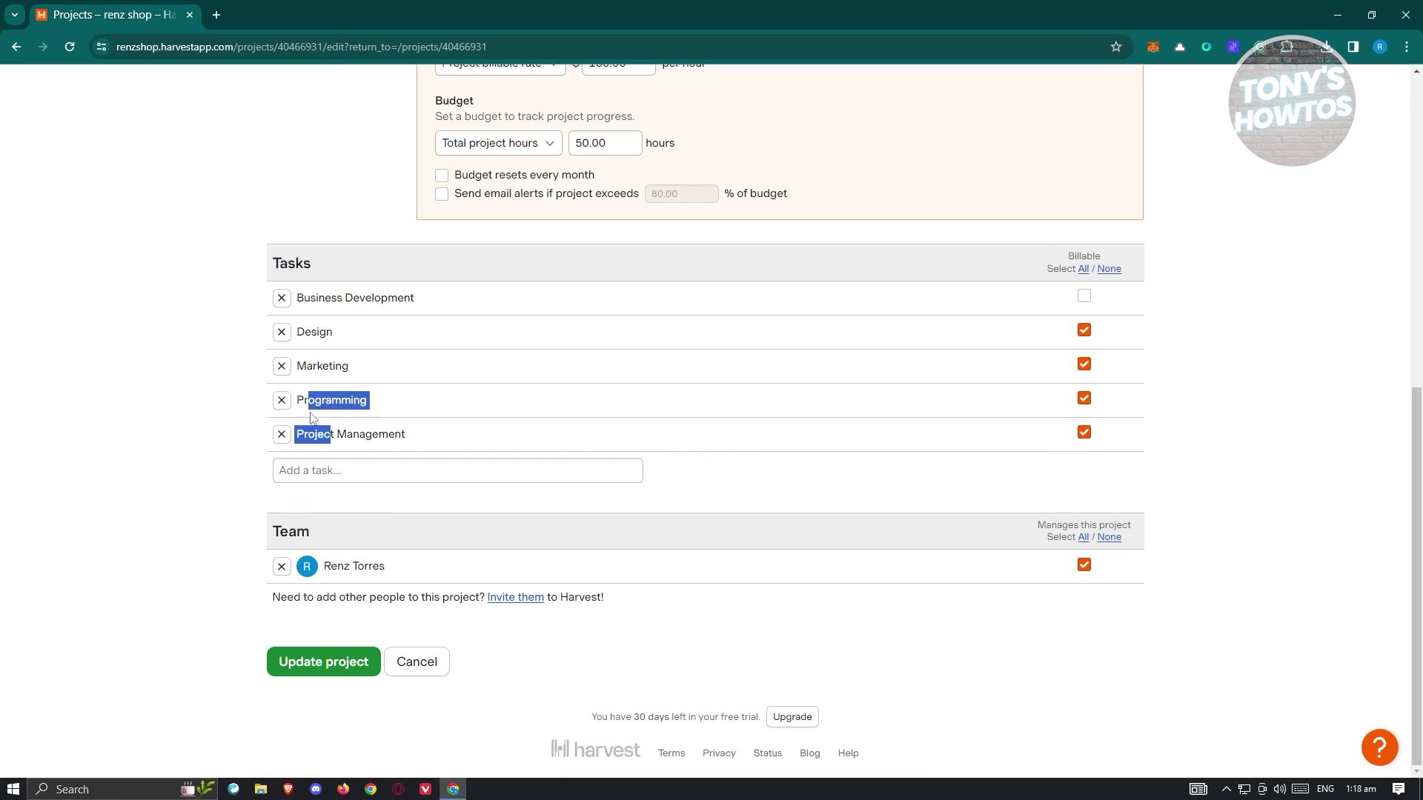
{"action": "left_click", "coordinate": [394, 429]}
{"action": "left_click", "coordinate": [318, 660]}
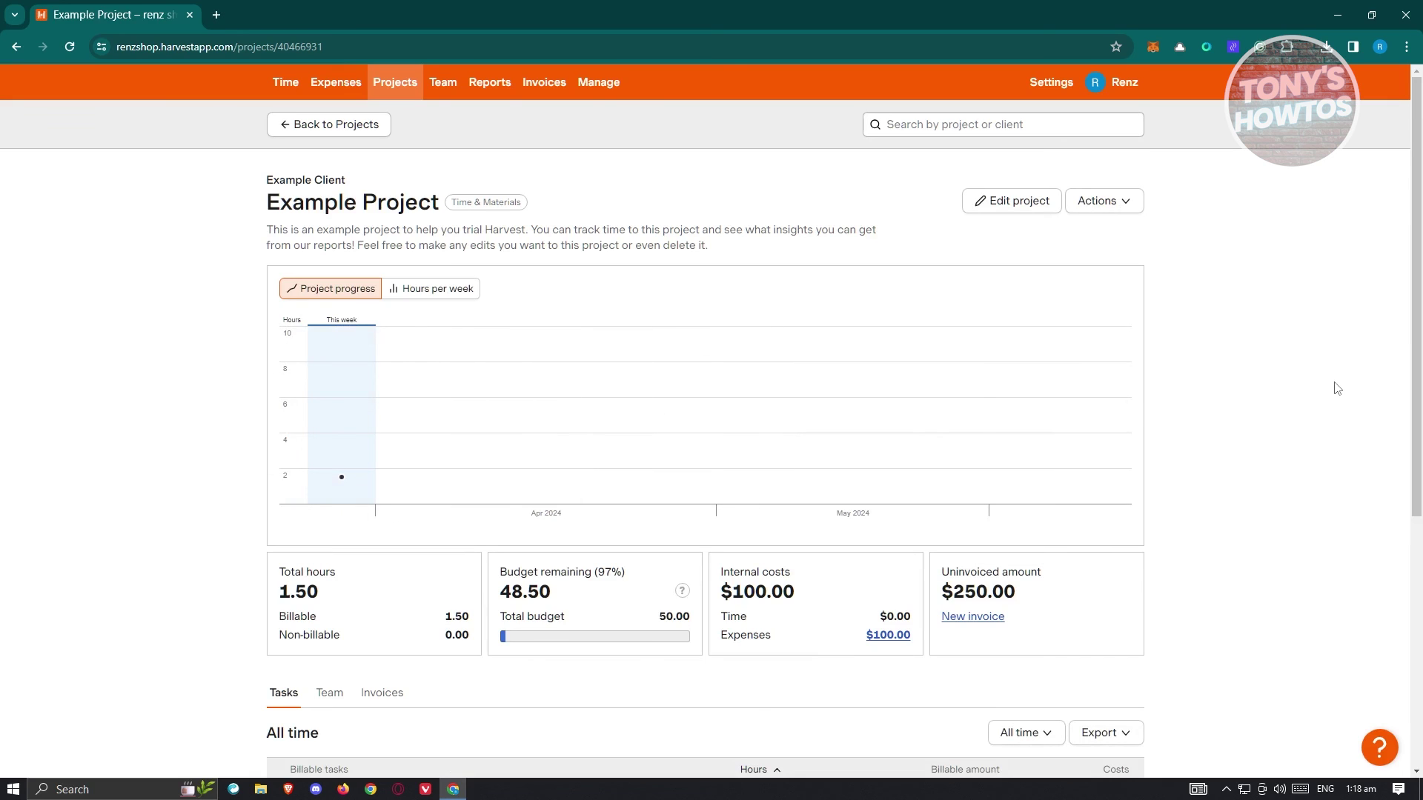
- Look at Team, cancelling an invite, then Reports, ending on the empty Invoices overview
{"action": "left_click", "coordinate": [446, 81]}
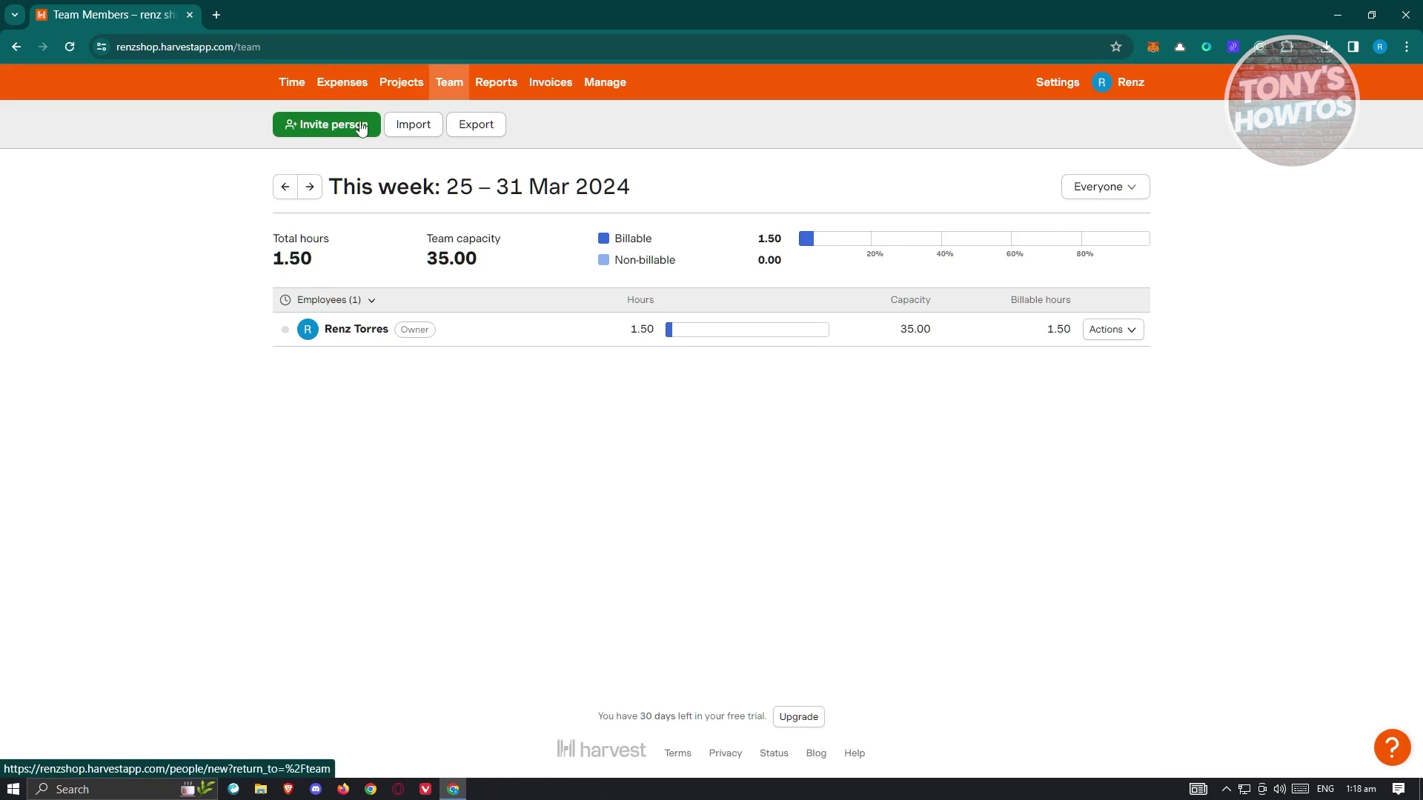
{"action": "left_click", "coordinate": [335, 133]}
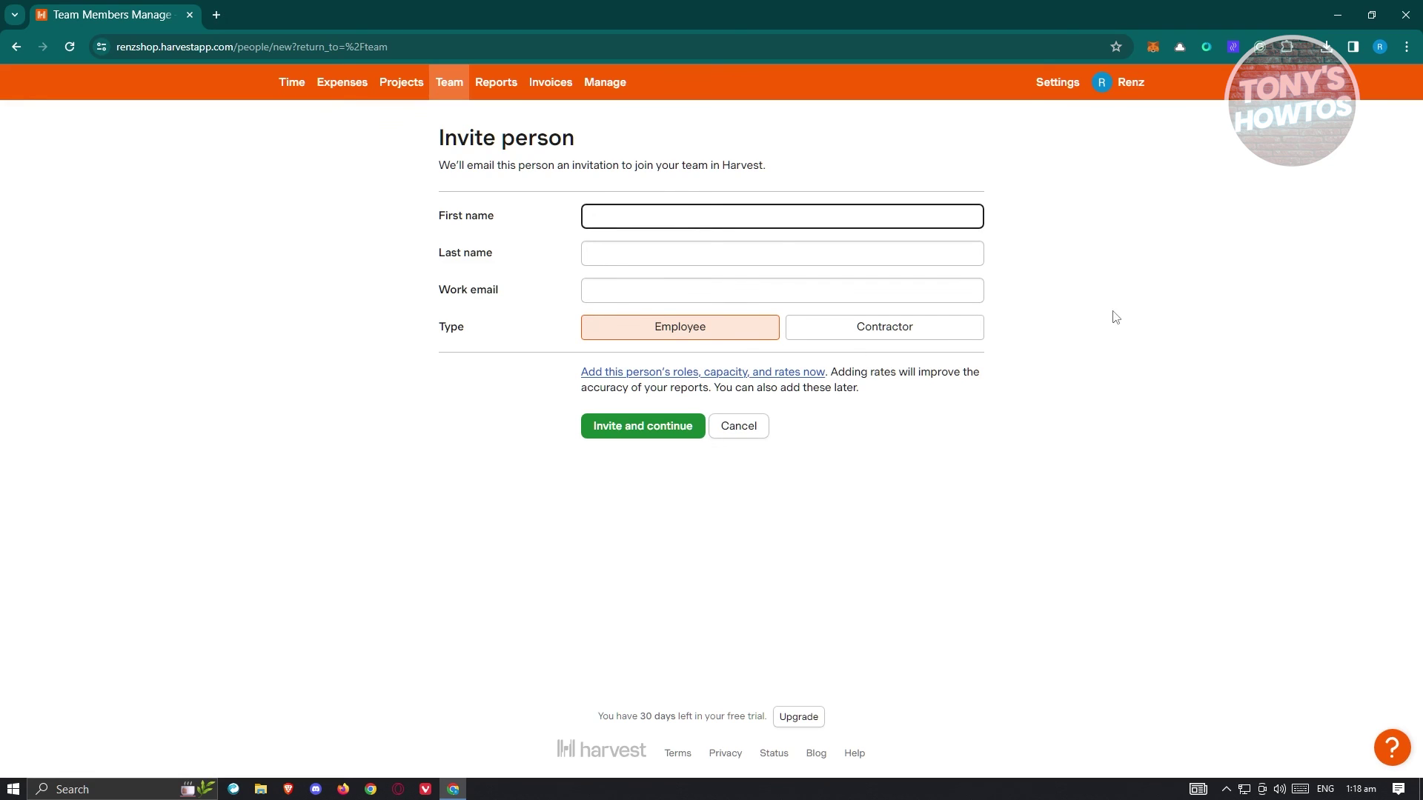
{"action": "left_click", "coordinate": [749, 433]}
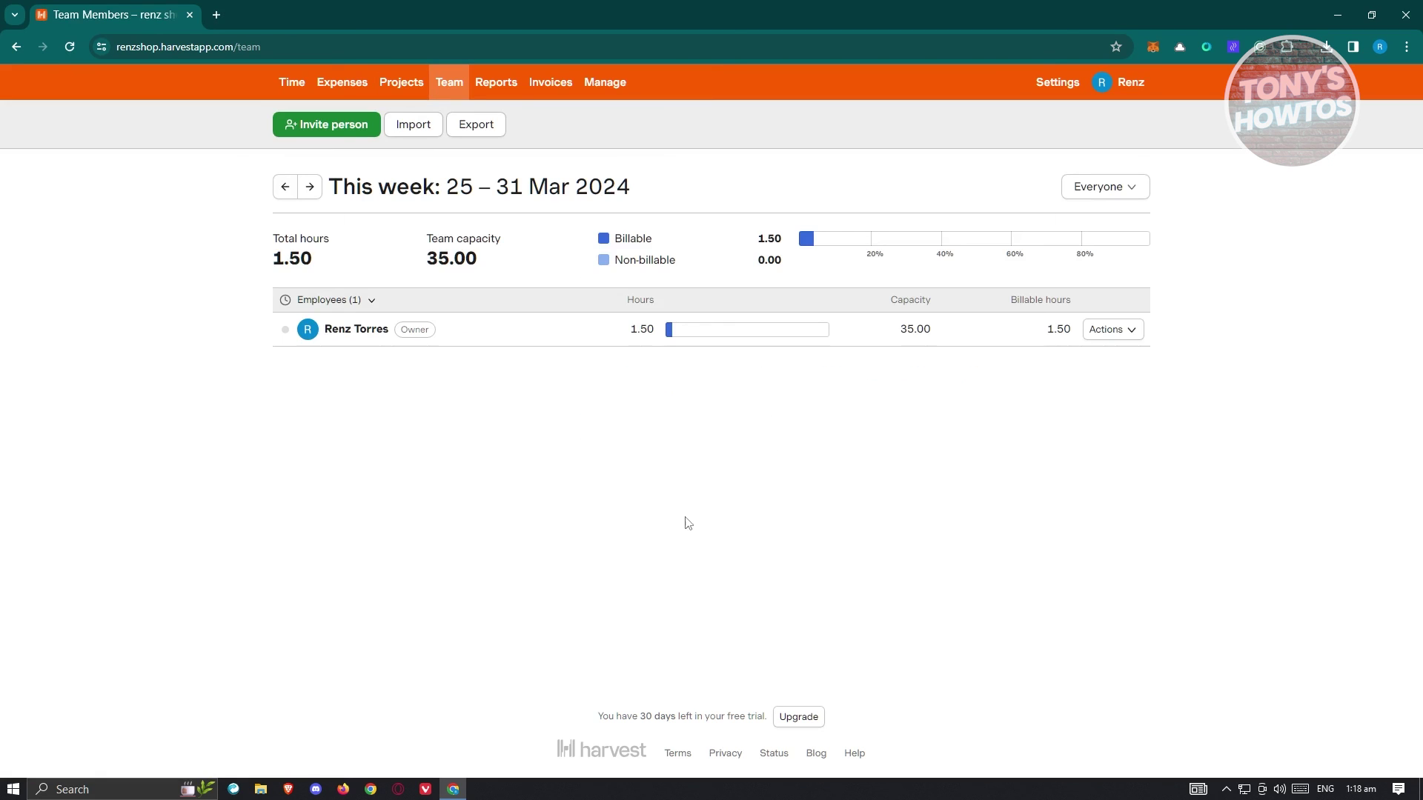
{"action": "left_click", "coordinate": [510, 80]}
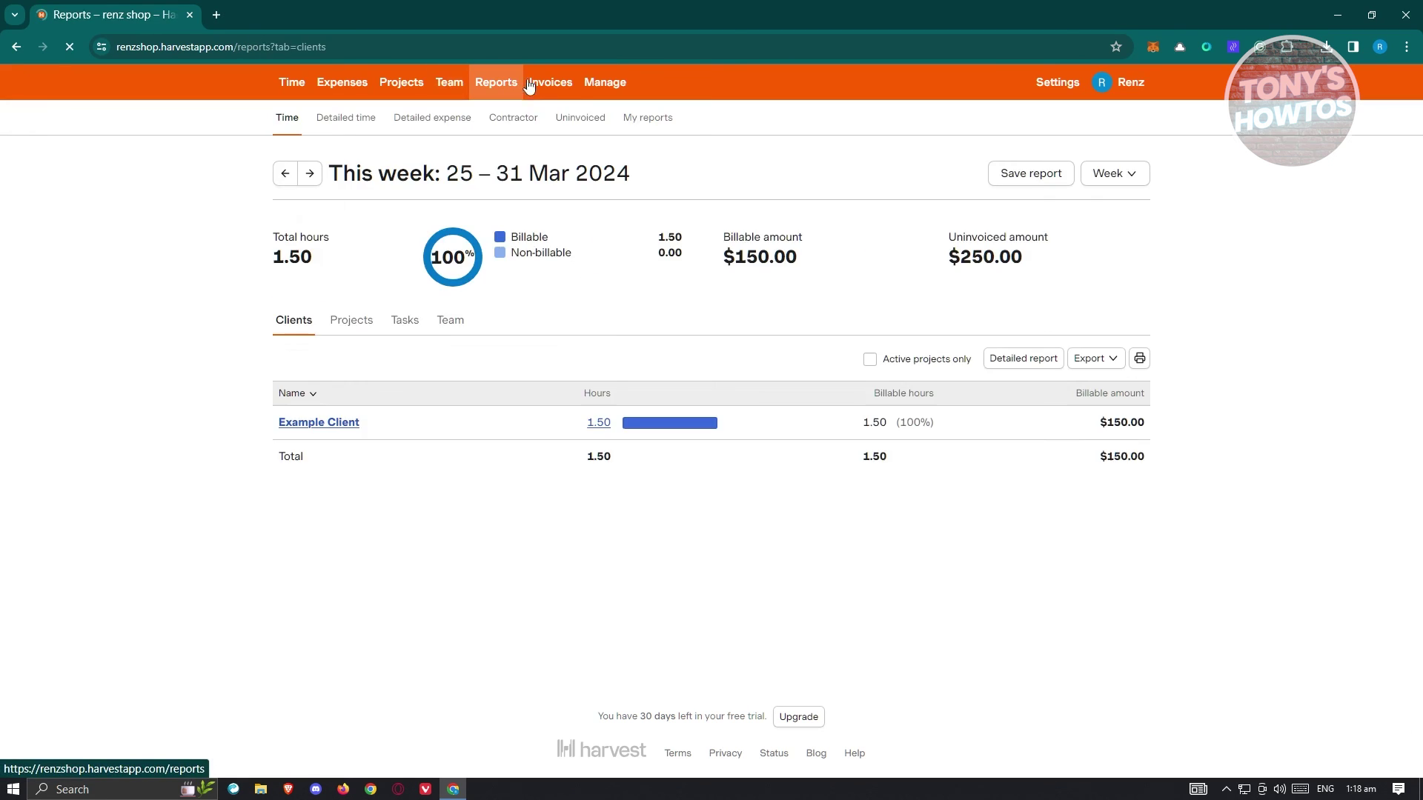
{"action": "left_click", "coordinate": [575, 89]}
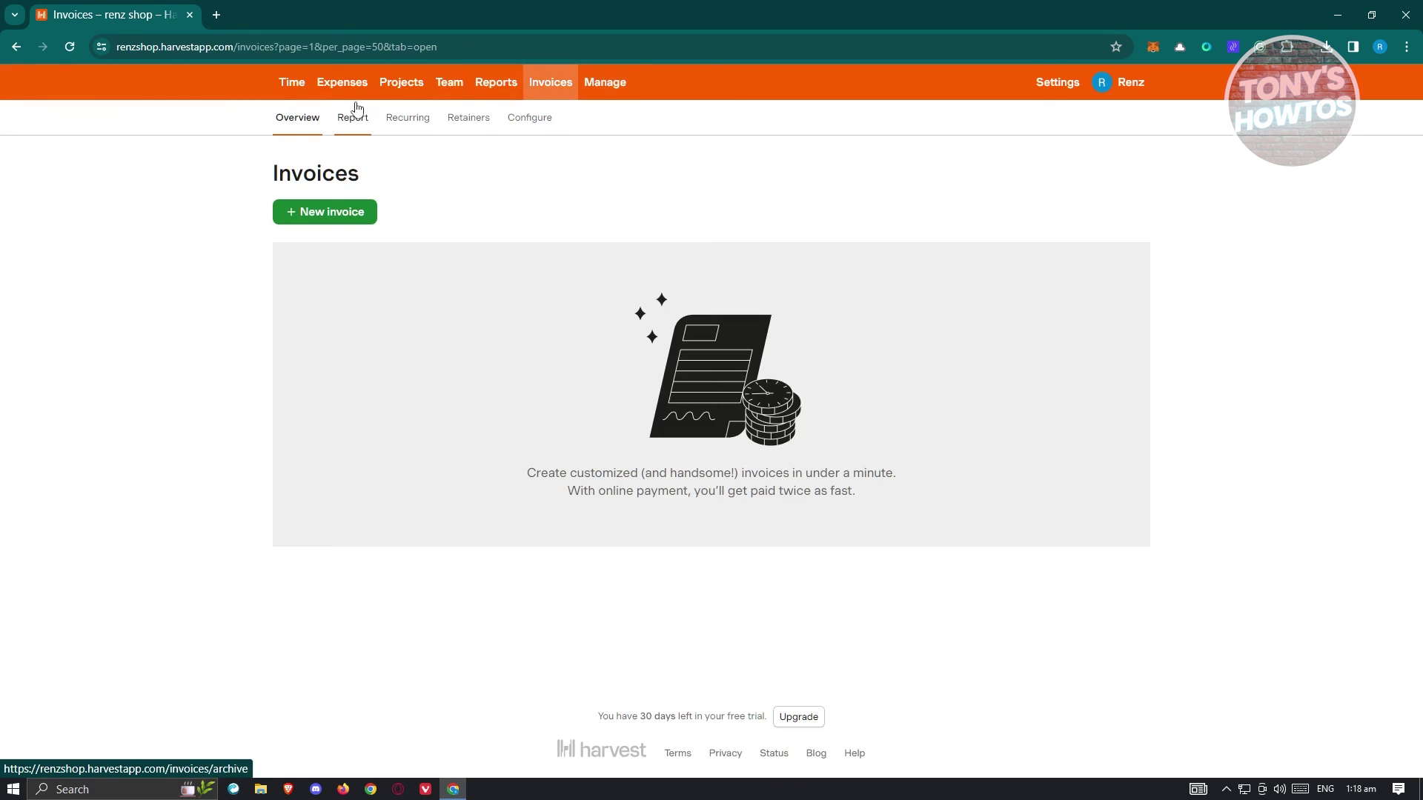